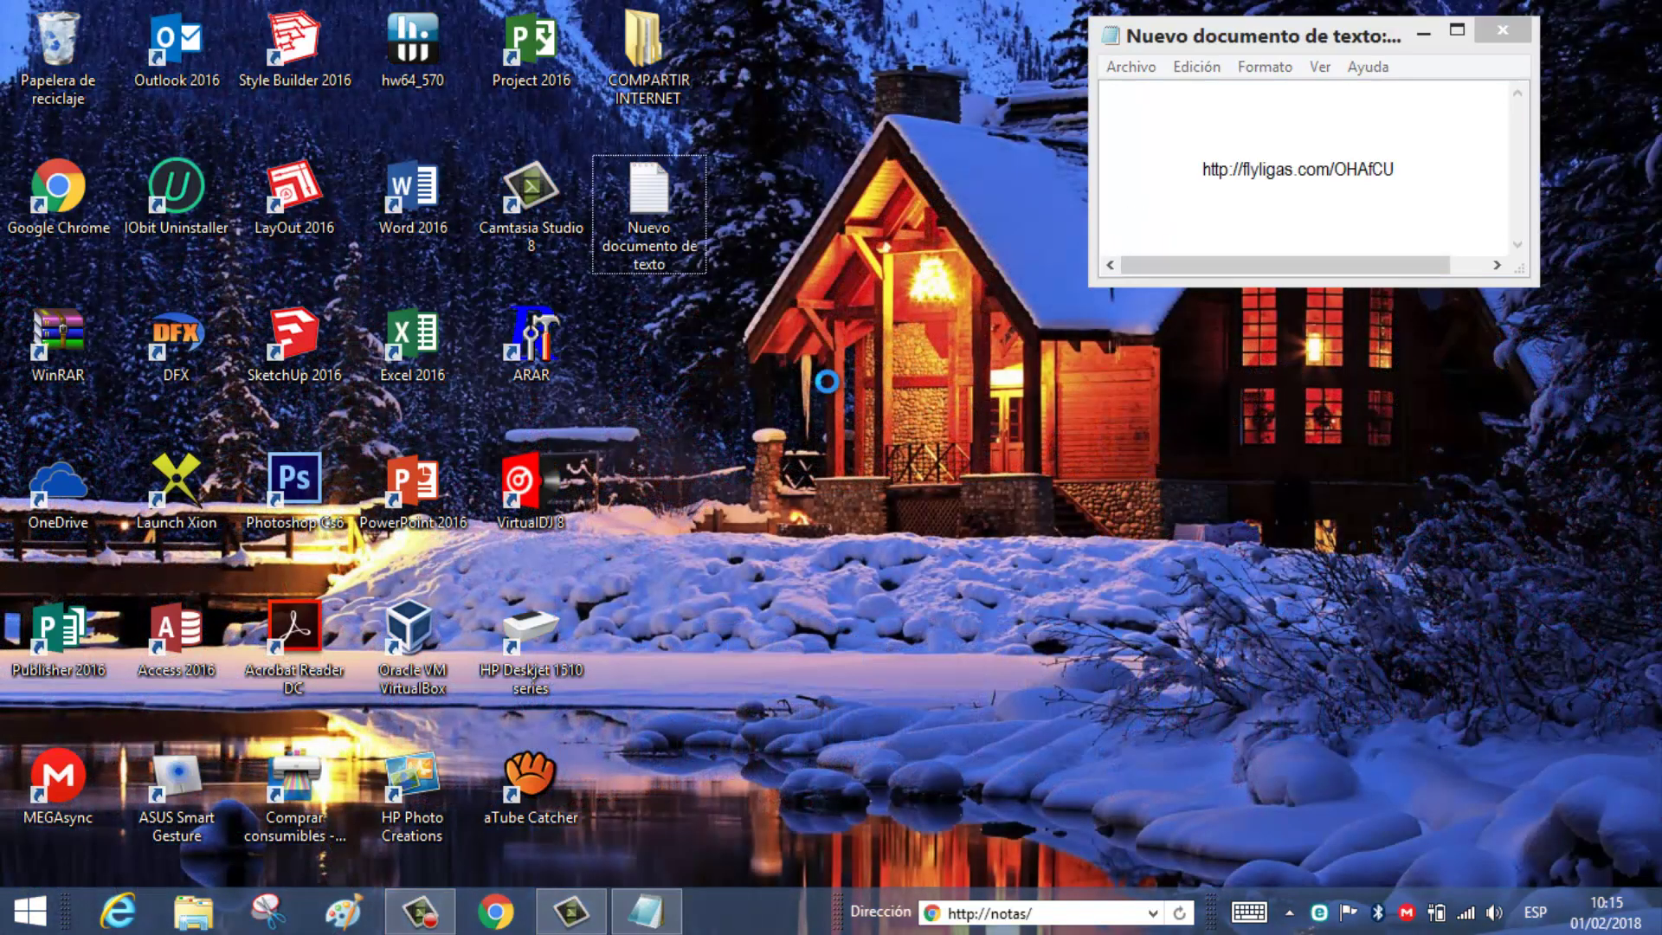
right_click(829, 384)
left_click(919, 451)
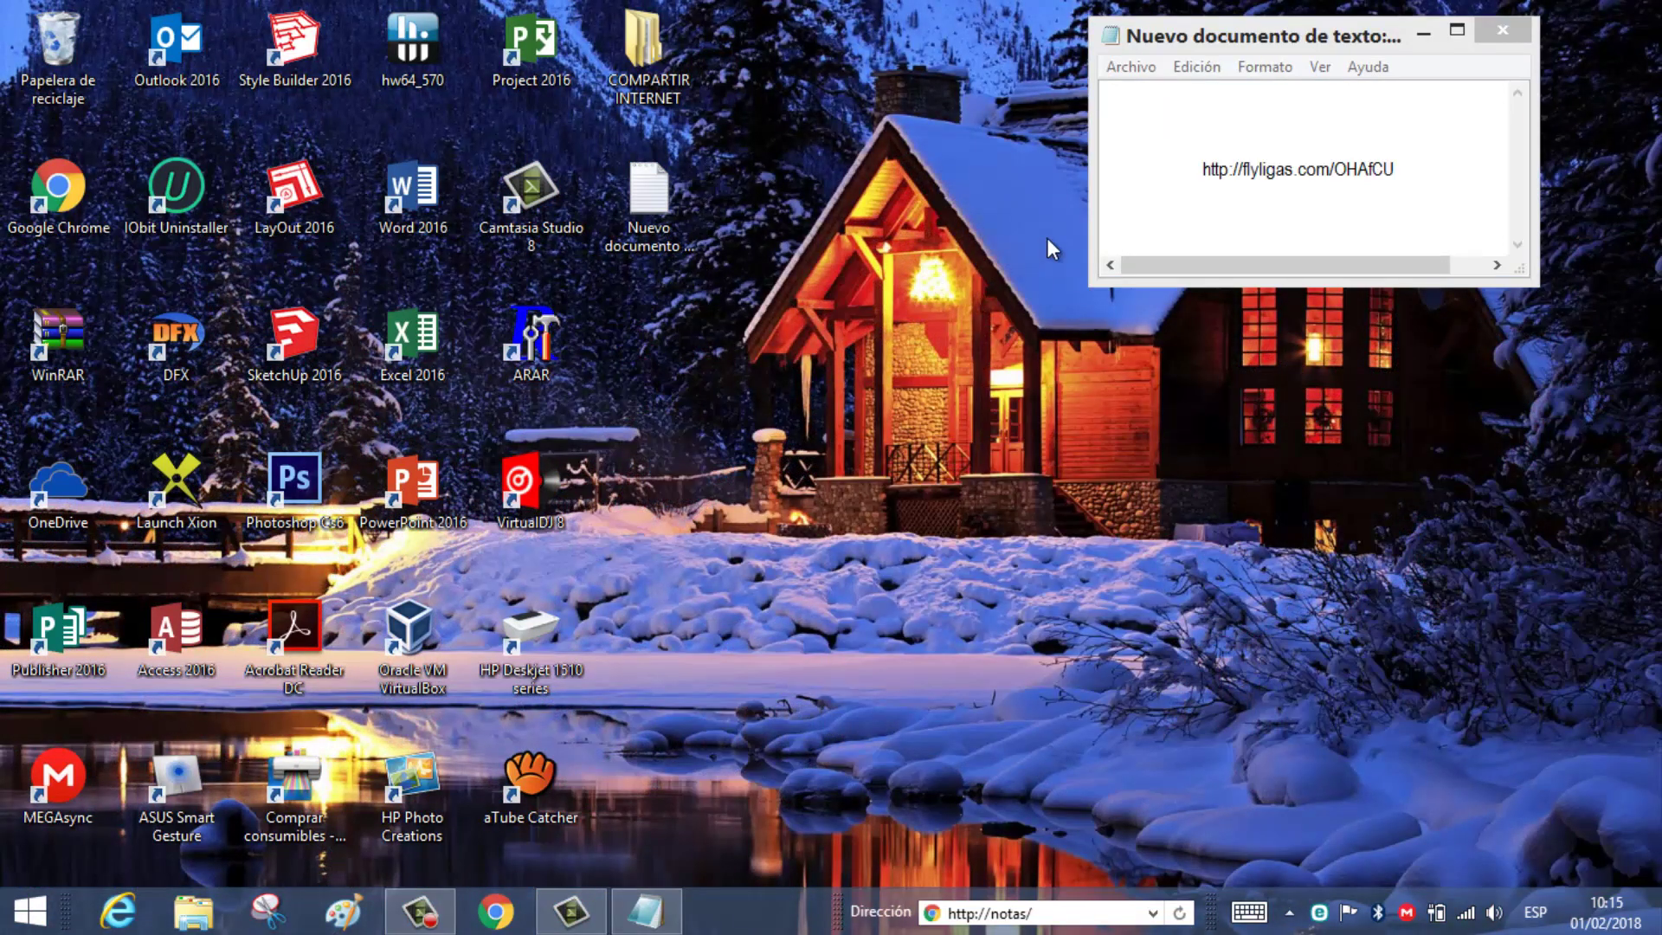
left_click(1238, 195)
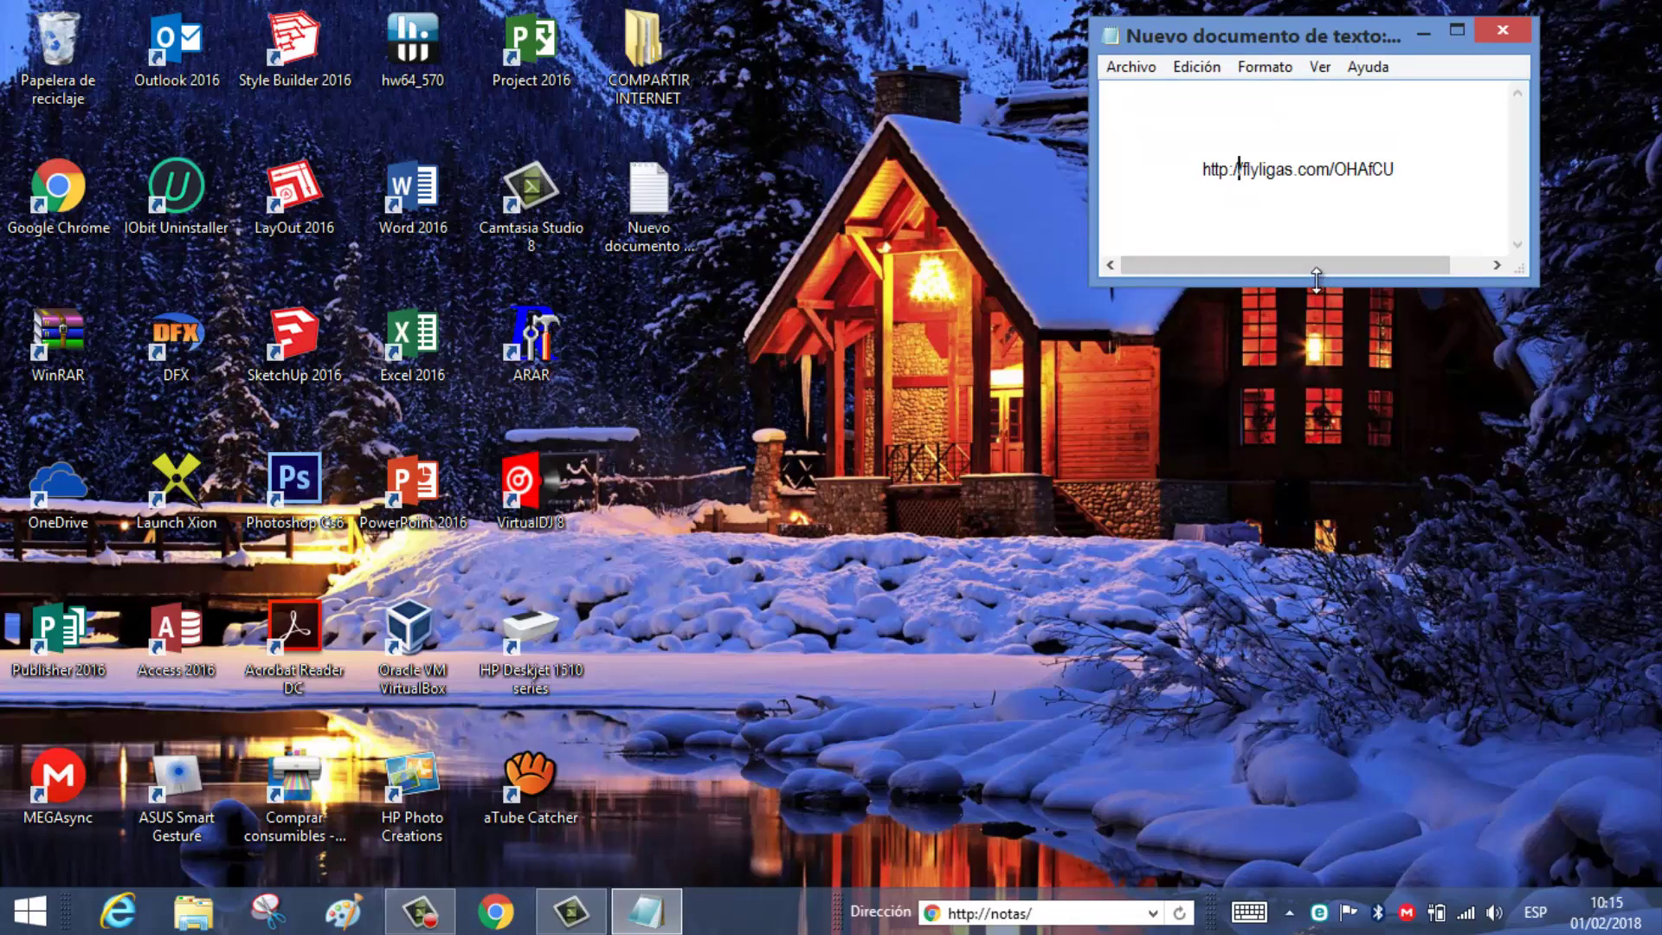
left_click_drag(1317, 287, 1317, 304)
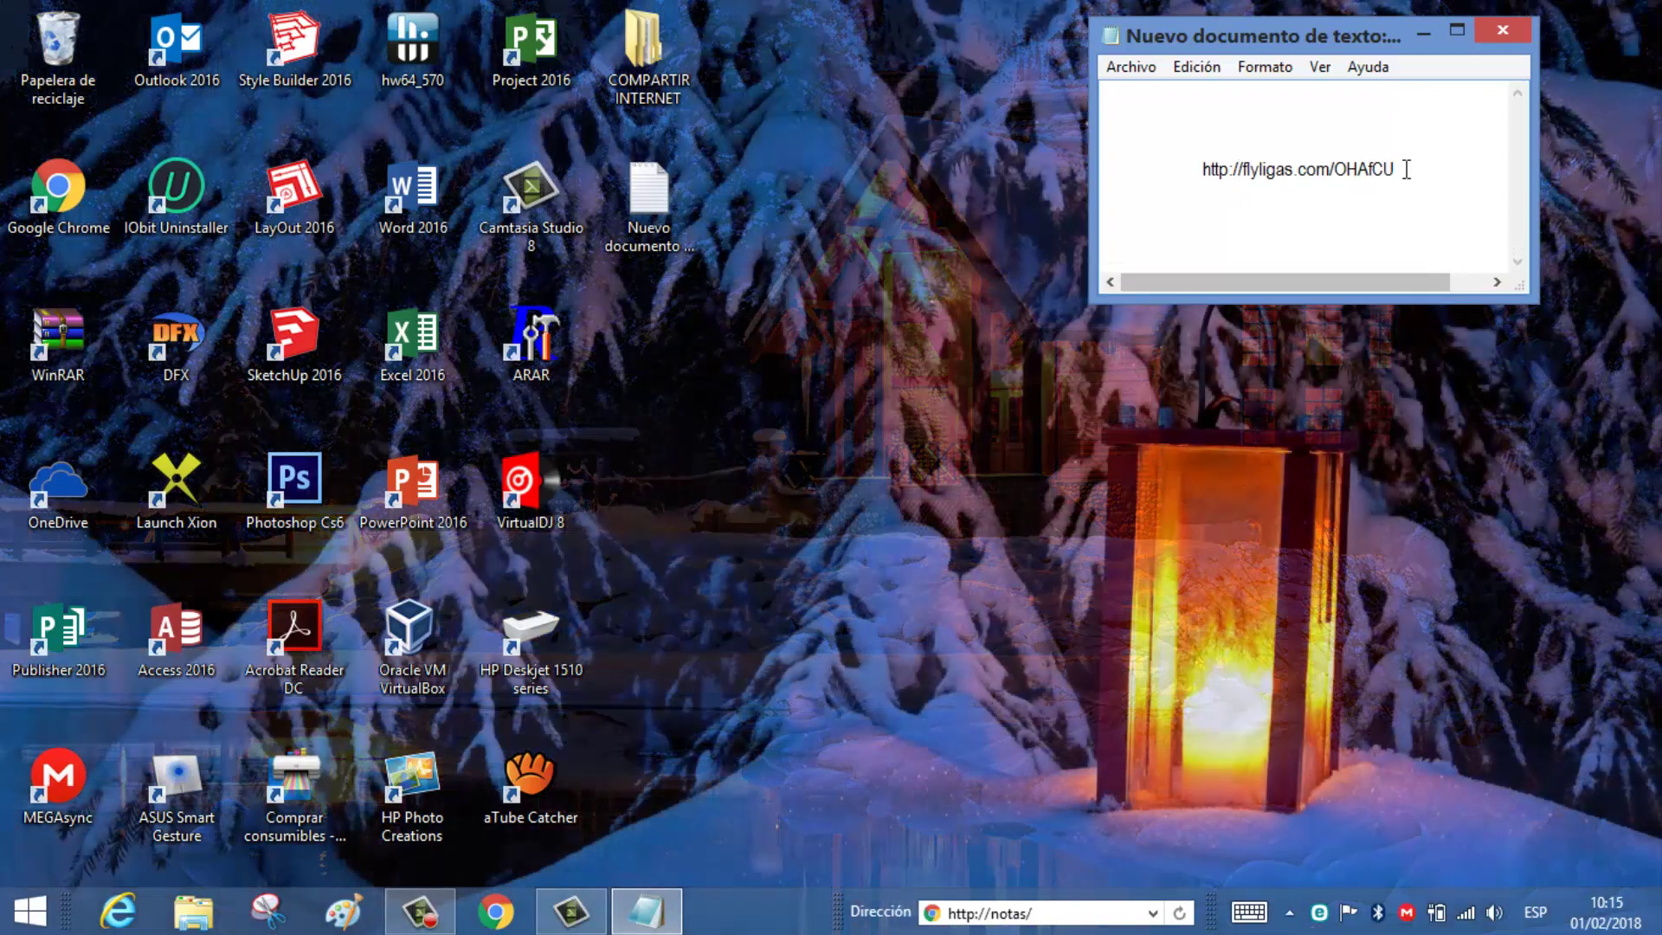
left_click(1404, 169)
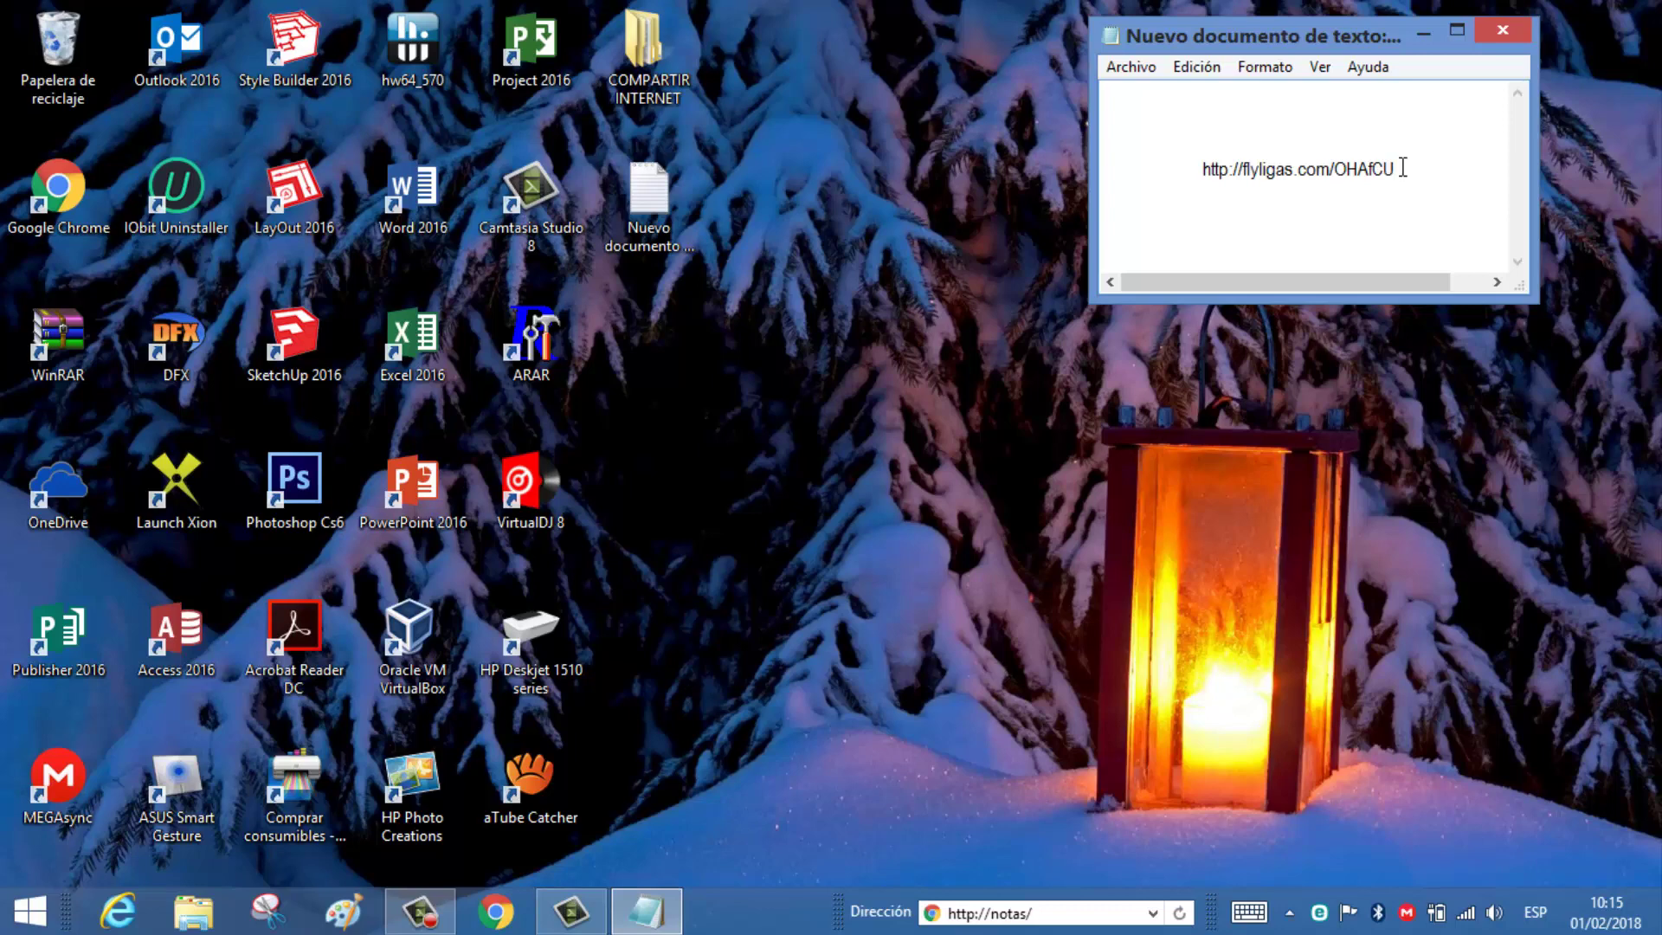
left_click_drag(1378, 173, 1225, 178)
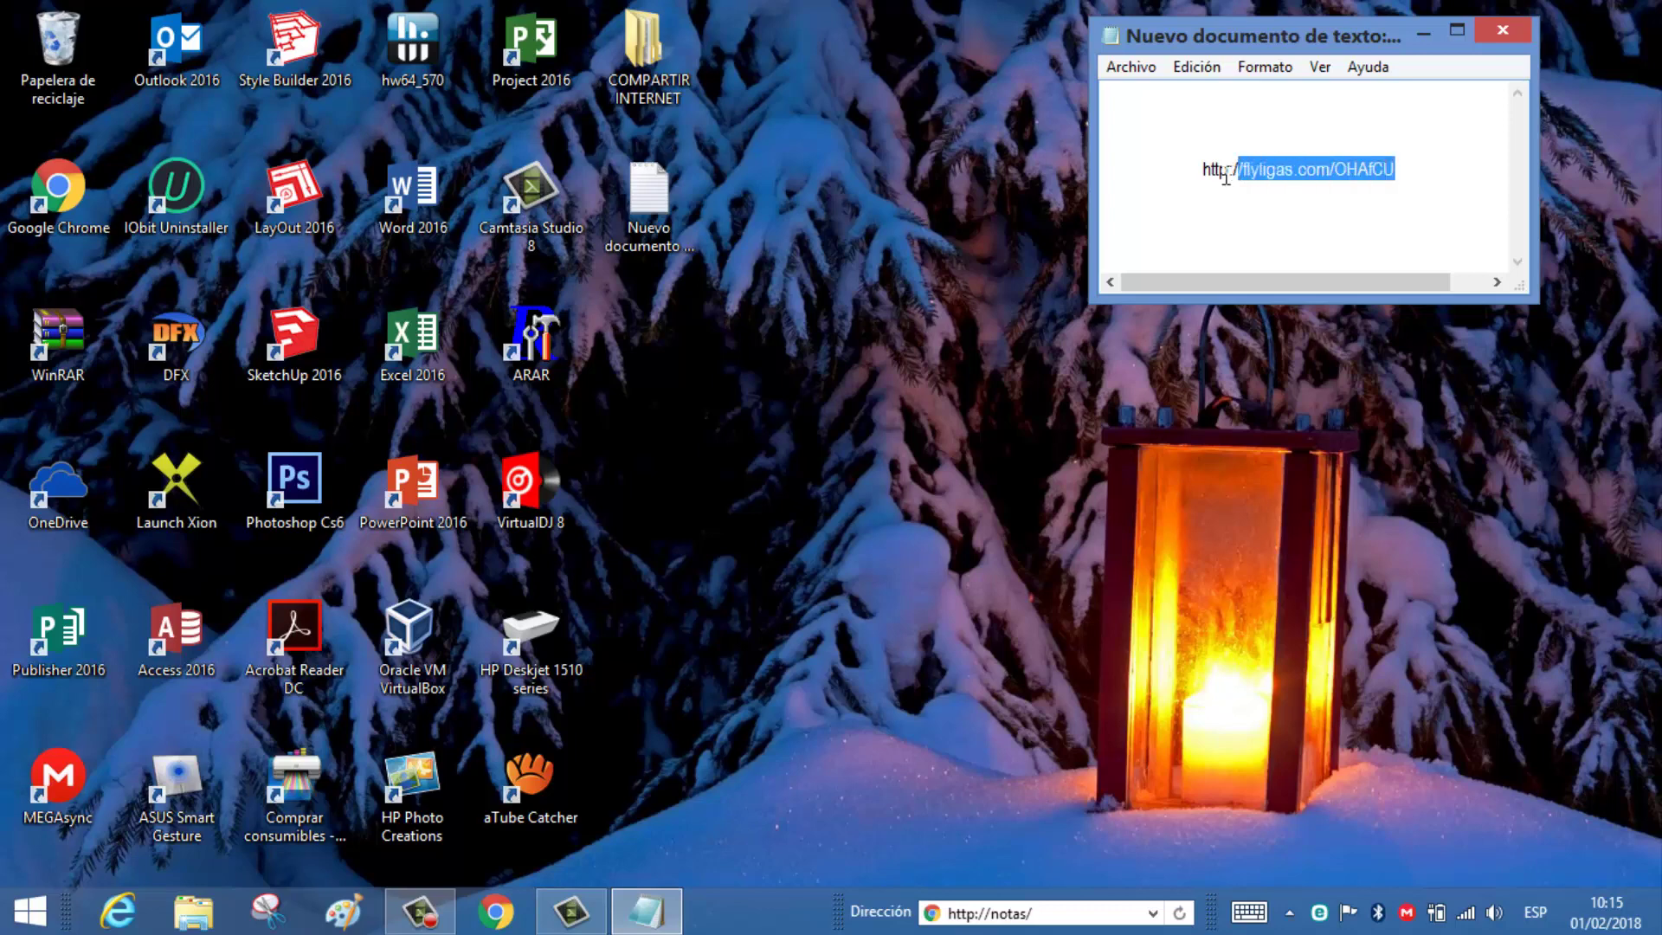
left_click(1263, 192)
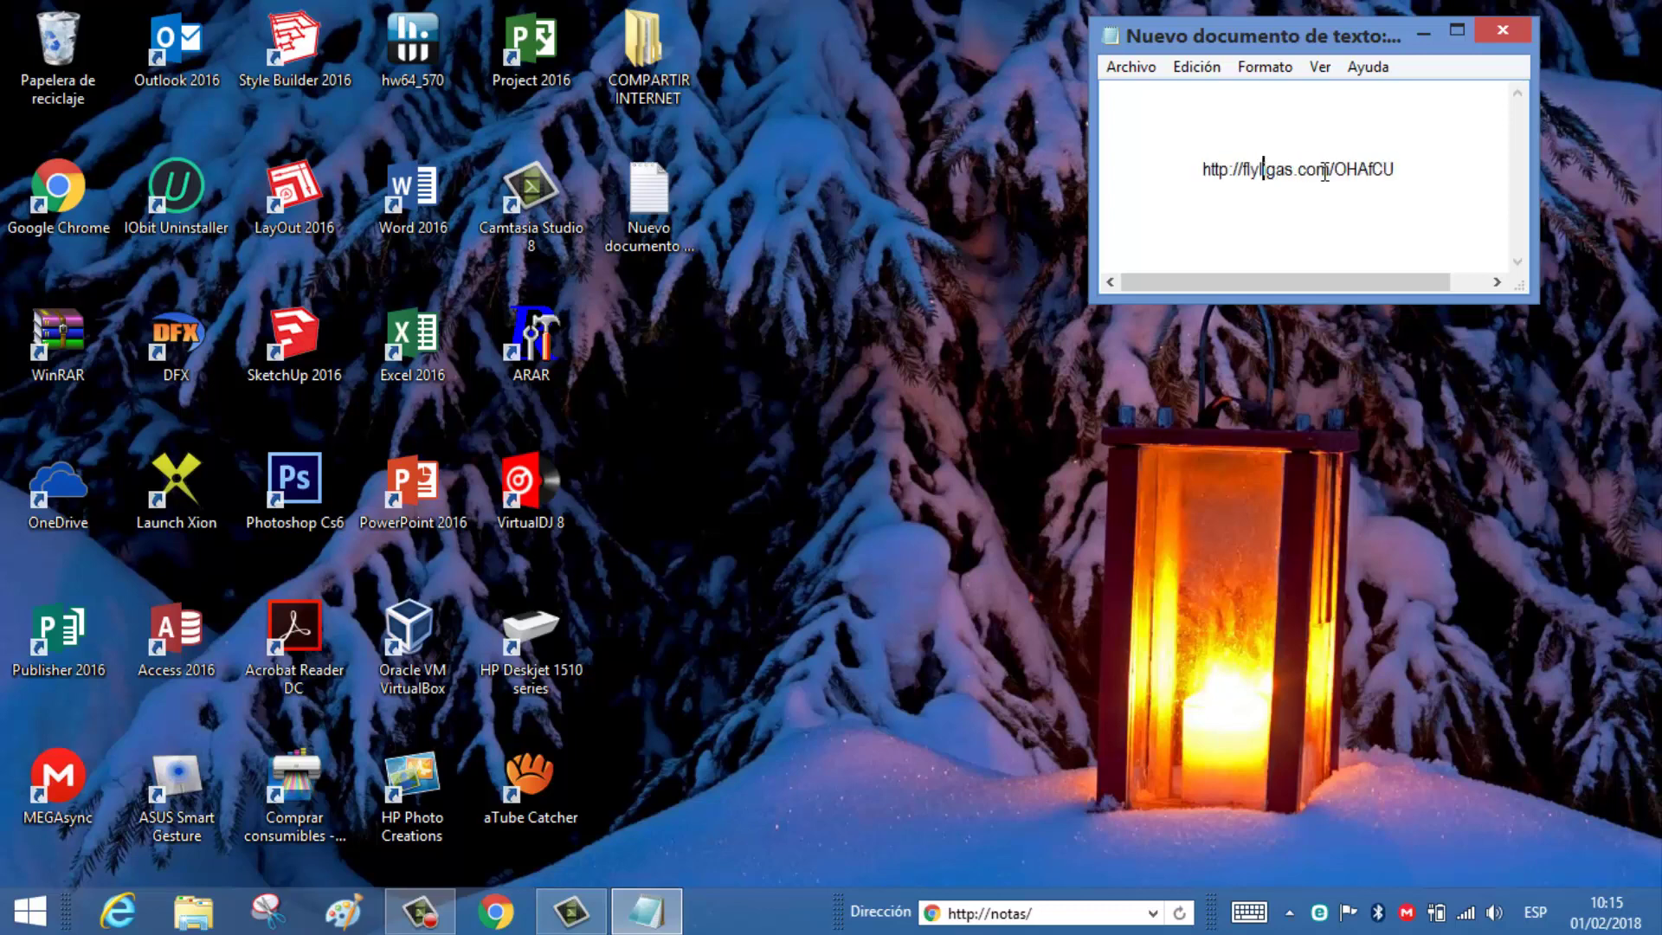
left_click_drag(1405, 169, 1228, 170)
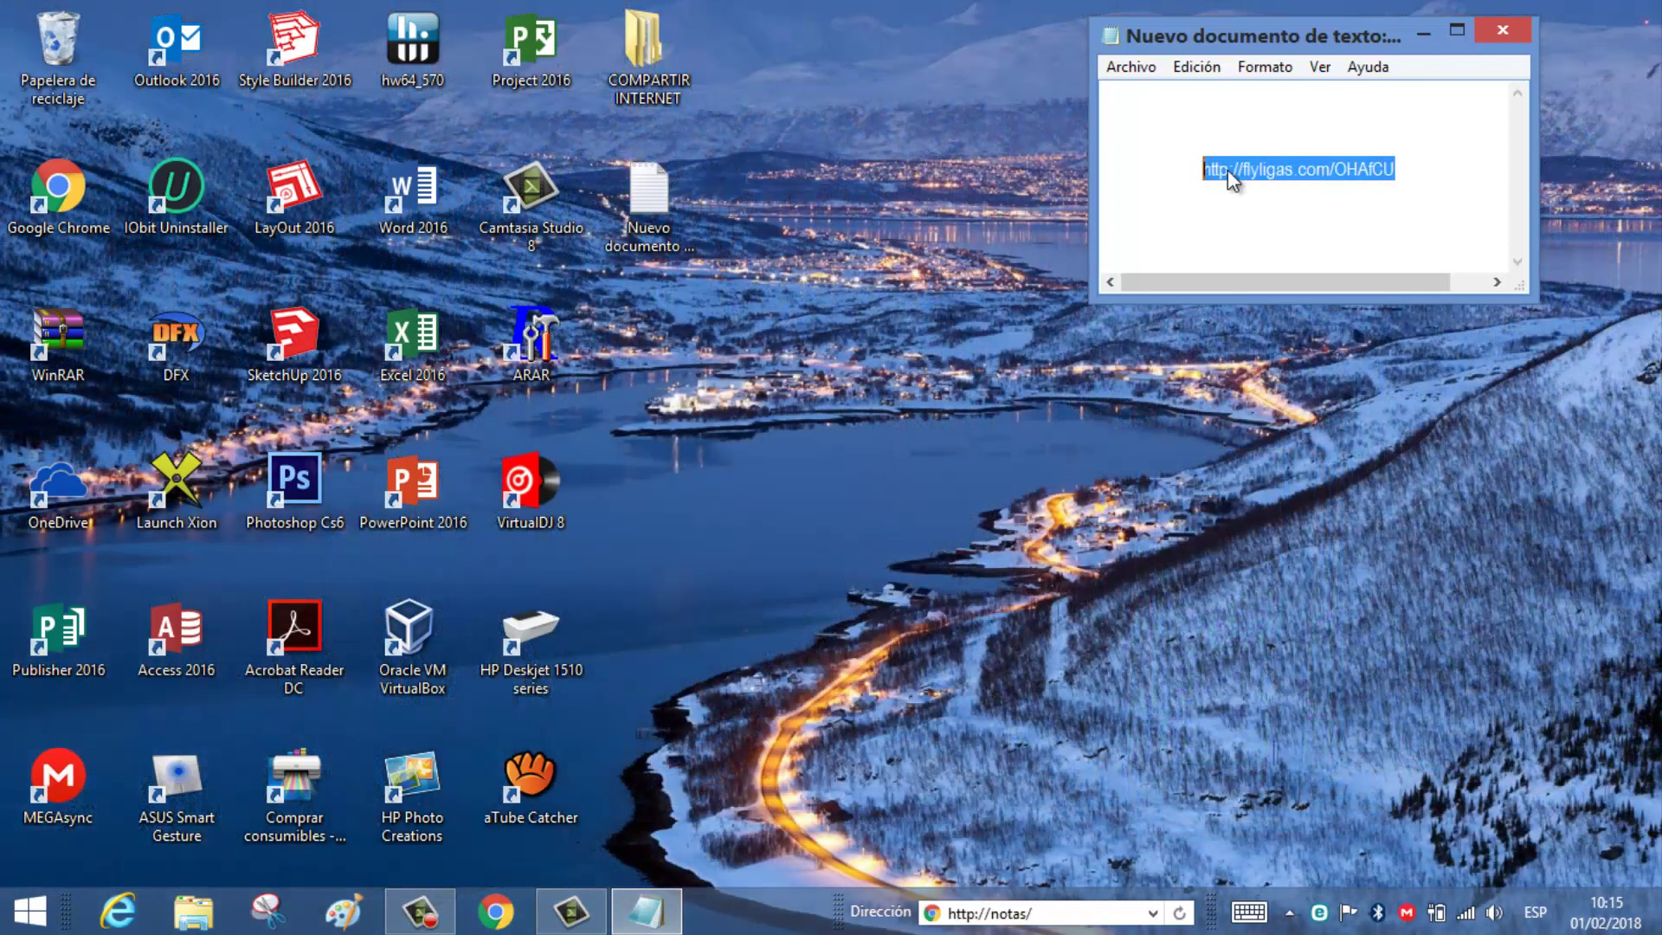
right_click(1227, 170)
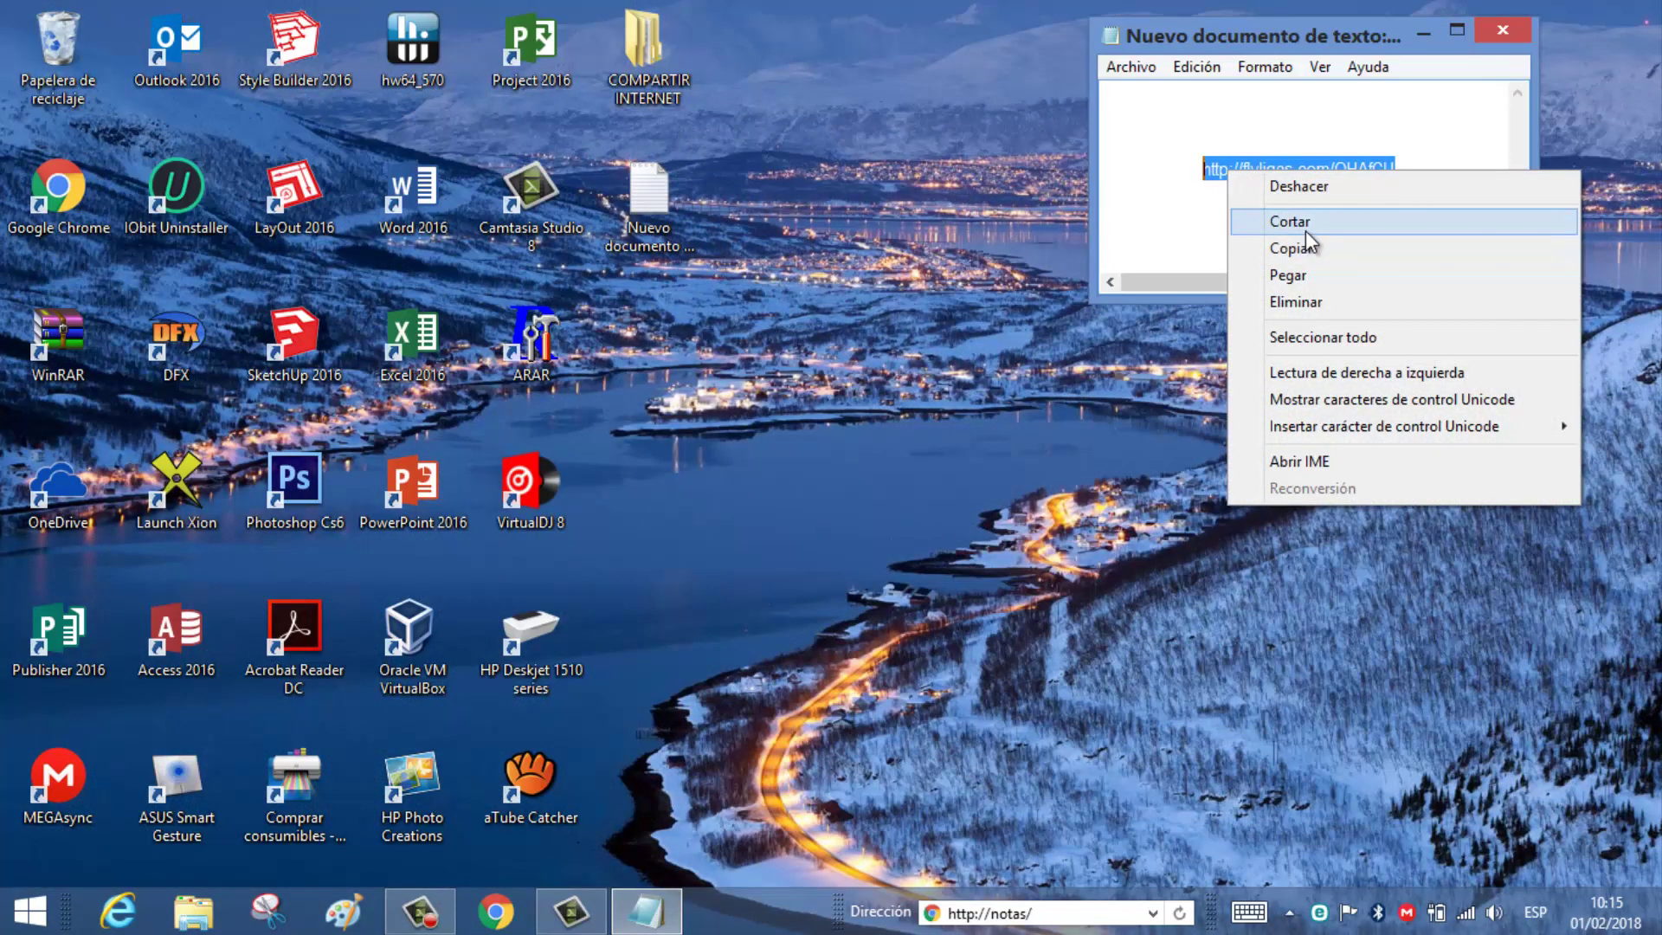
left_click(1290, 248)
left_click(1423, 34)
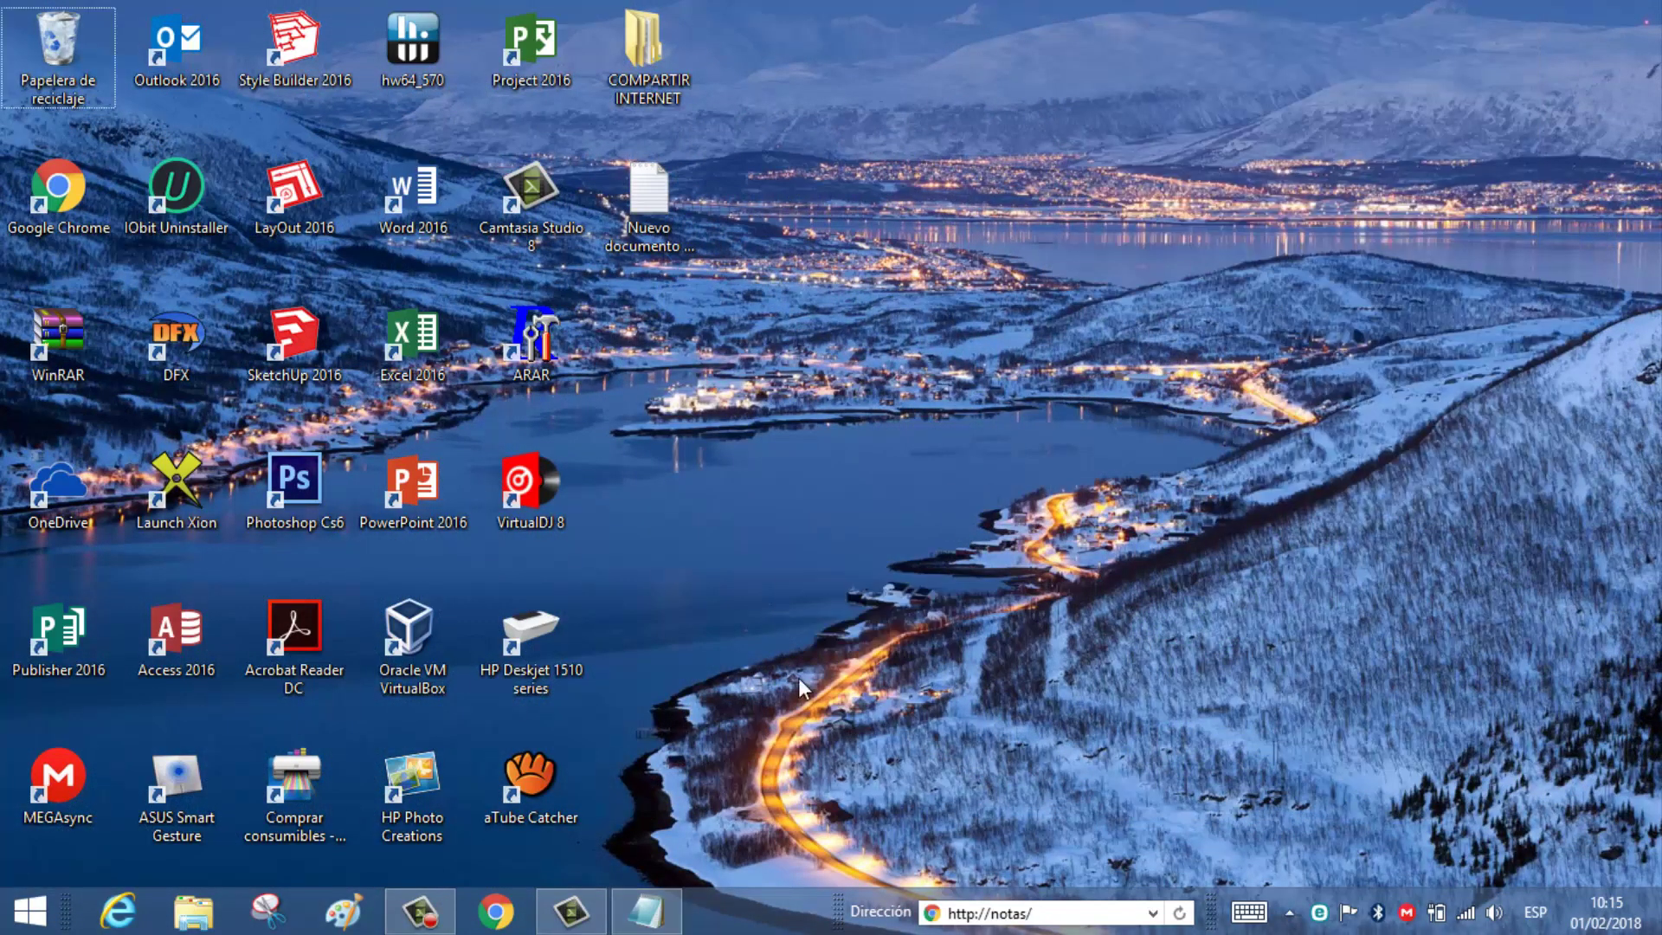
left_click(497, 913)
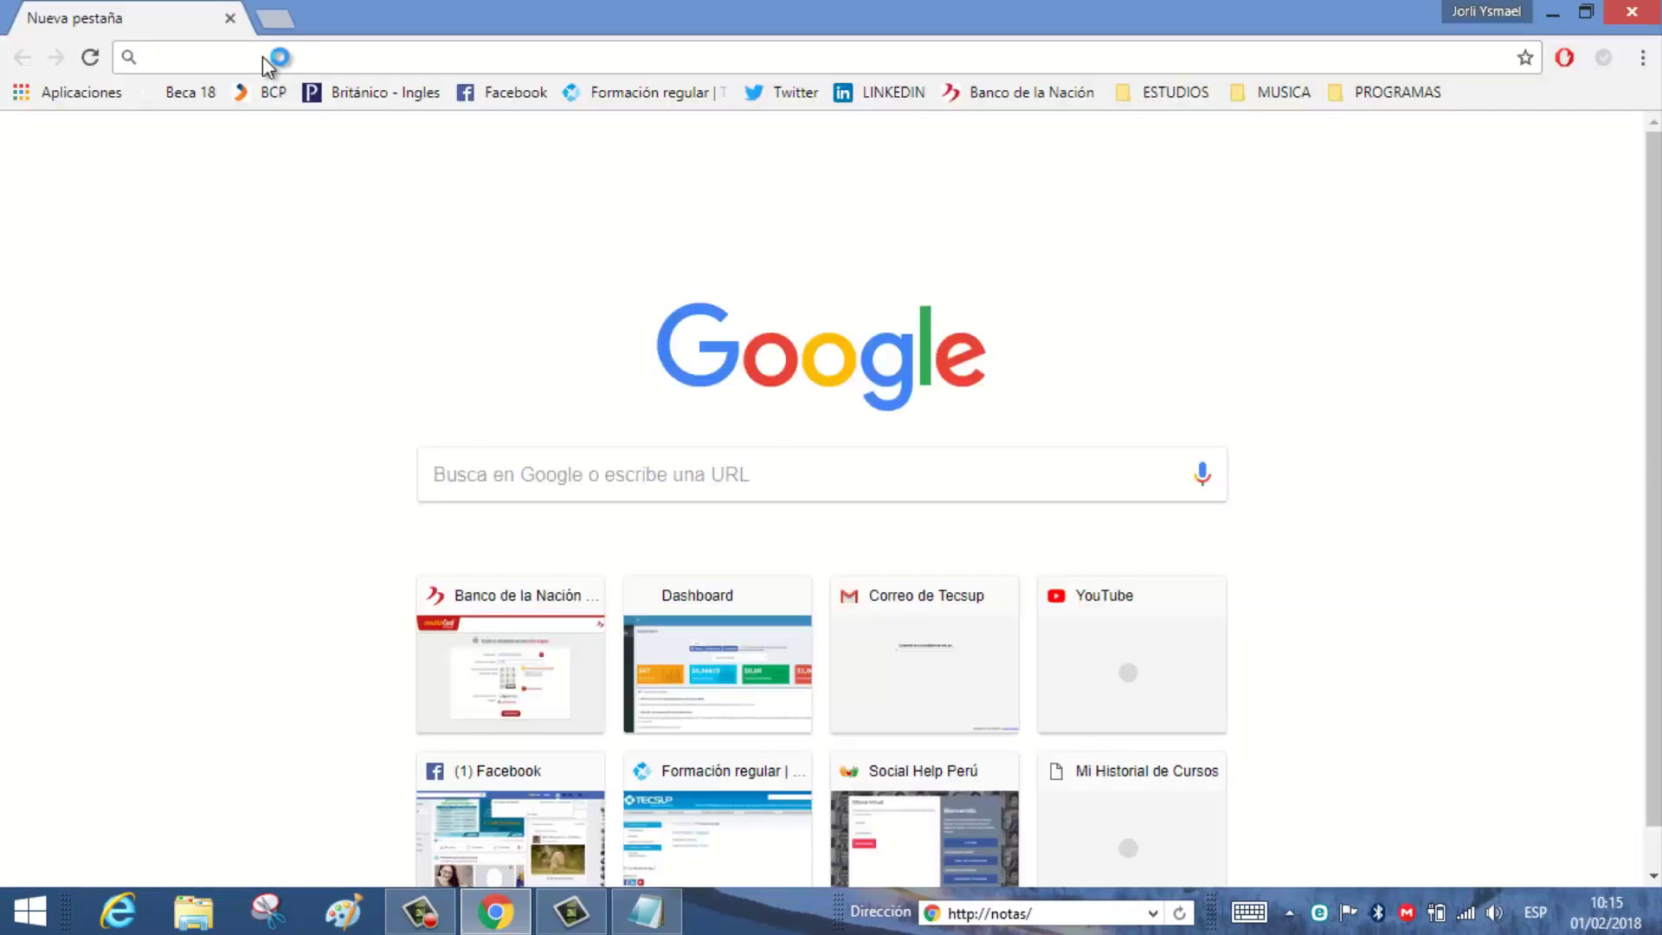
right_click(265, 58)
left_click(319, 177)
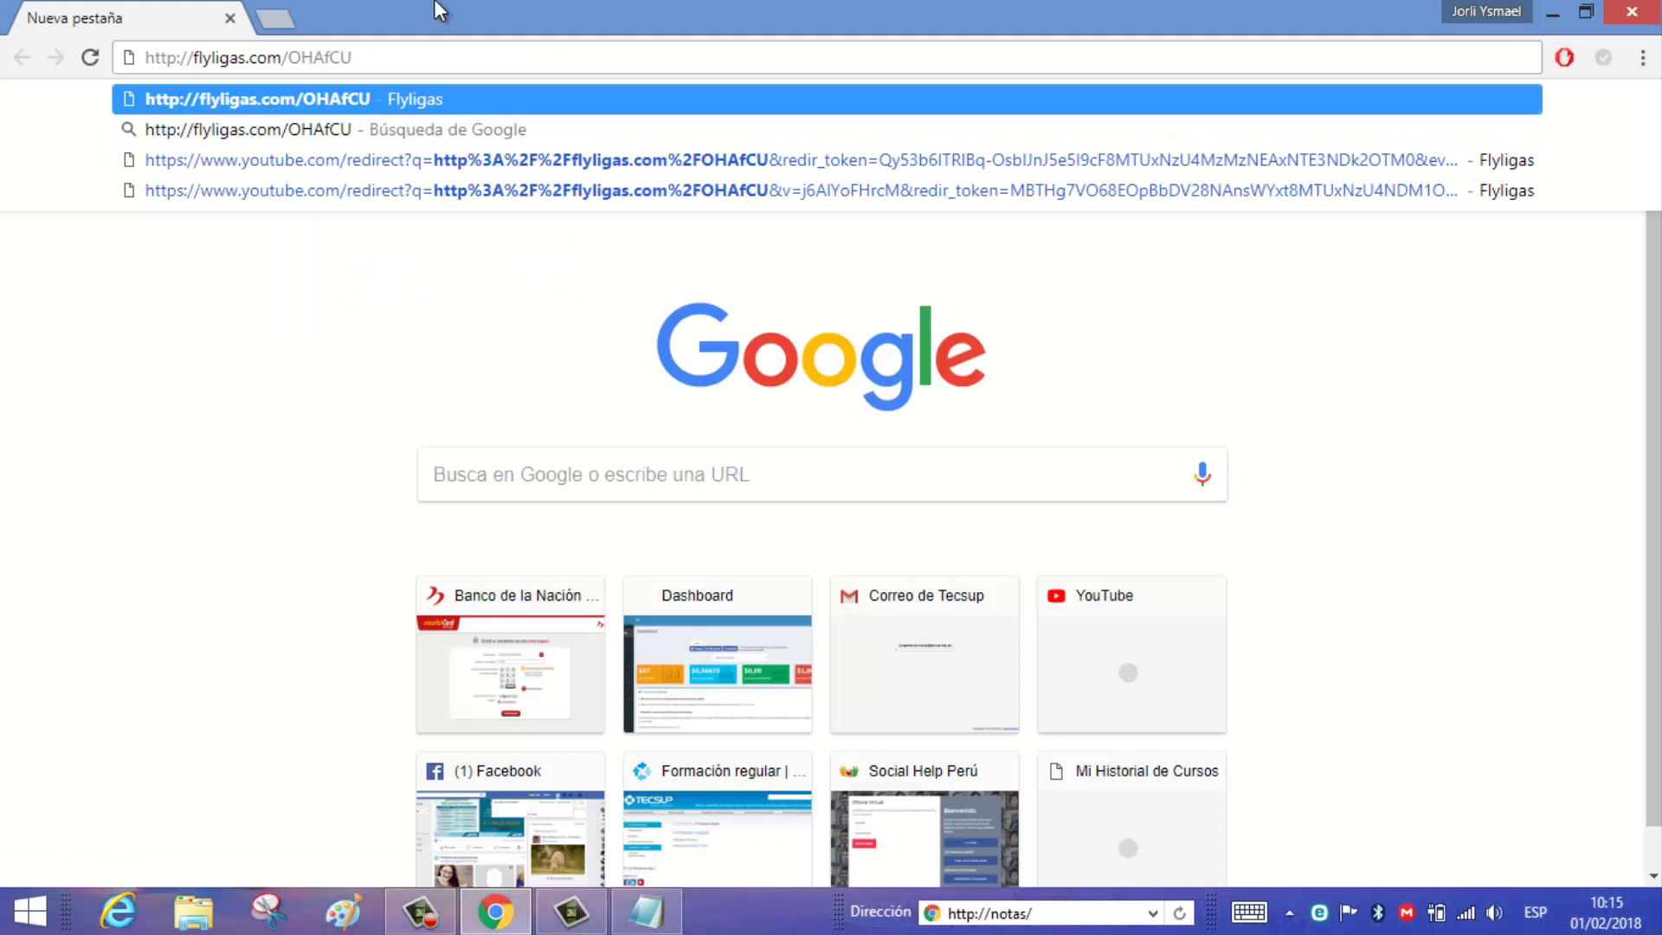
key("Return")
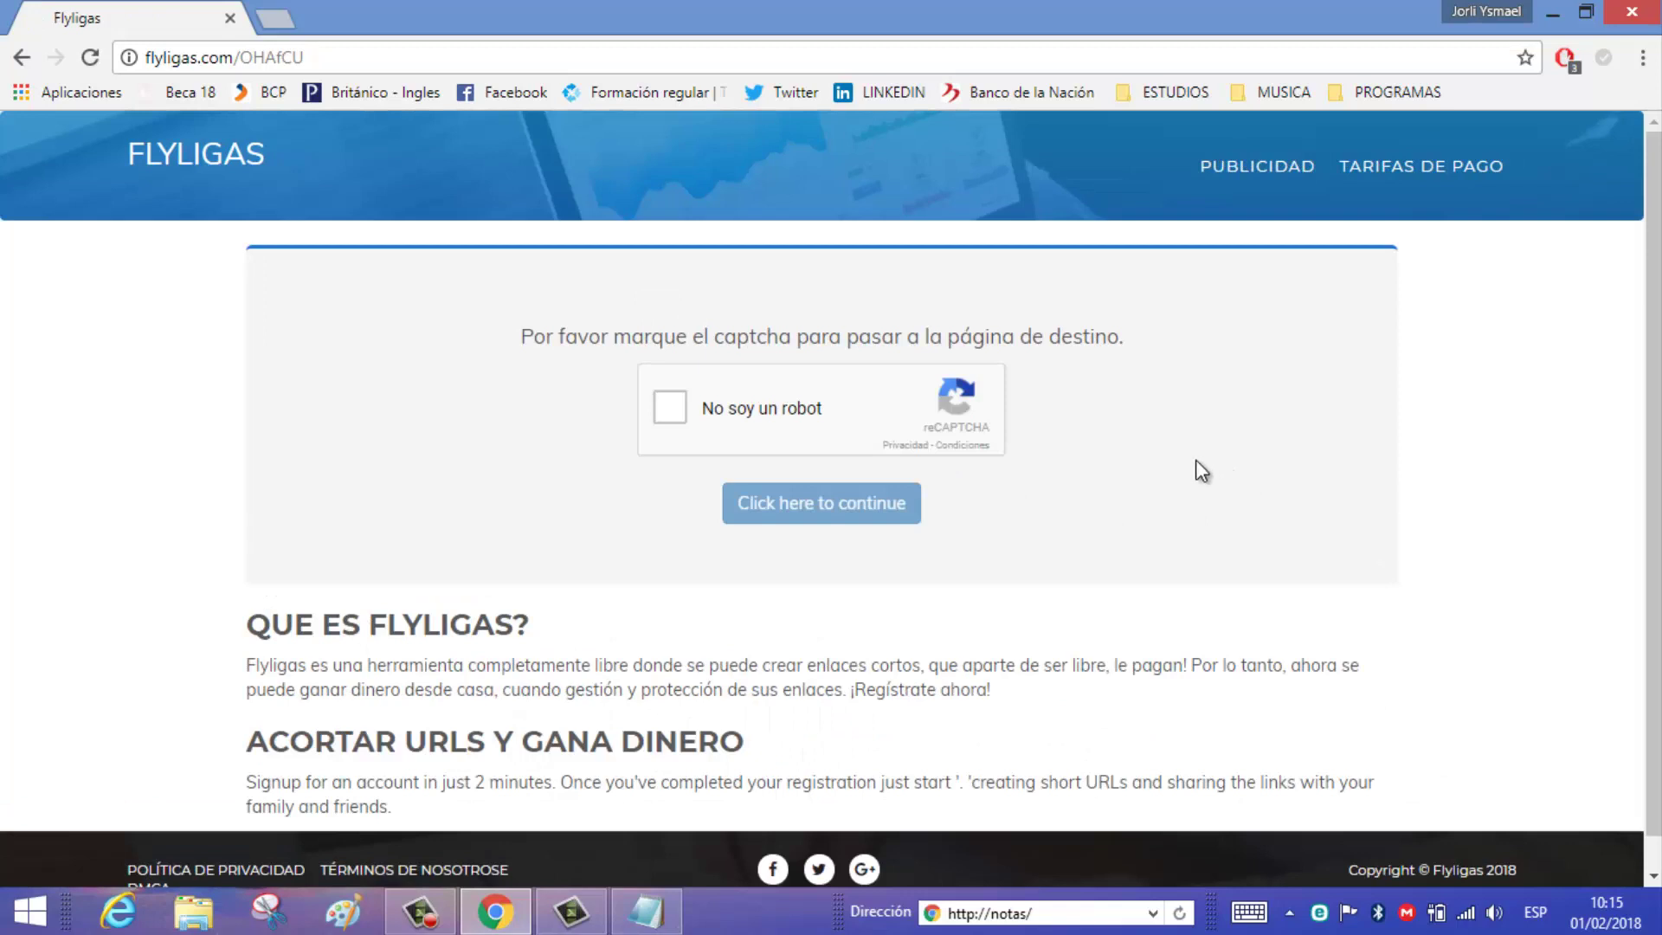
Pass the "No soy un robot" check, continue, and skip the ad to reach the MEGA download page.
left_click(663, 409)
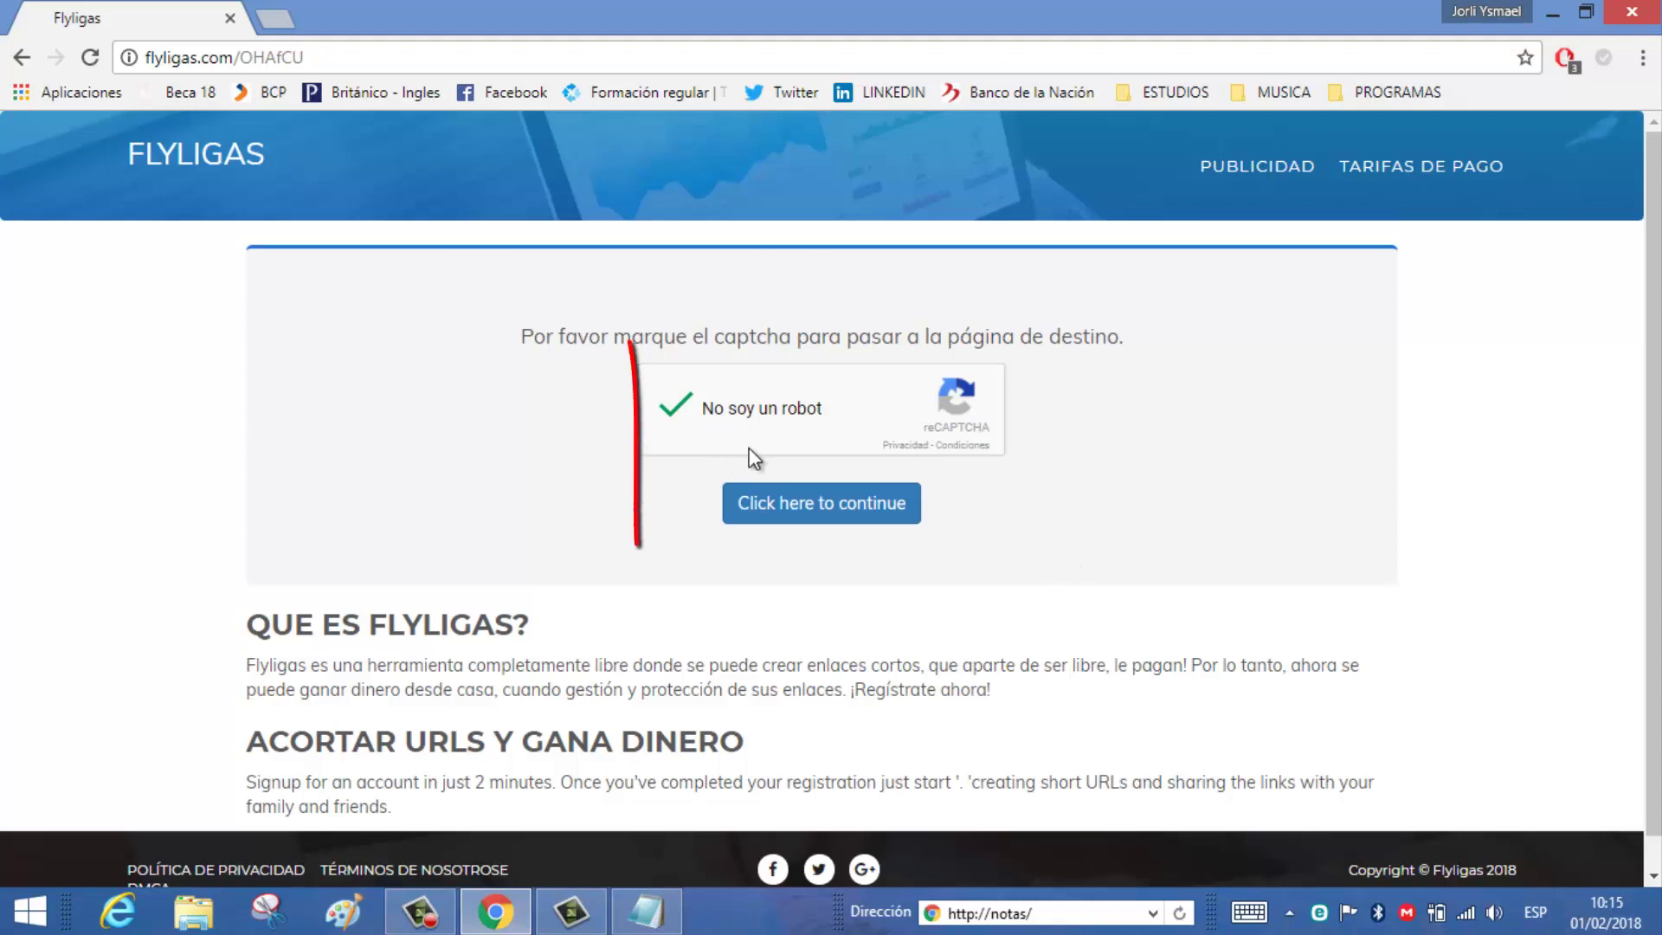
left_click(835, 511)
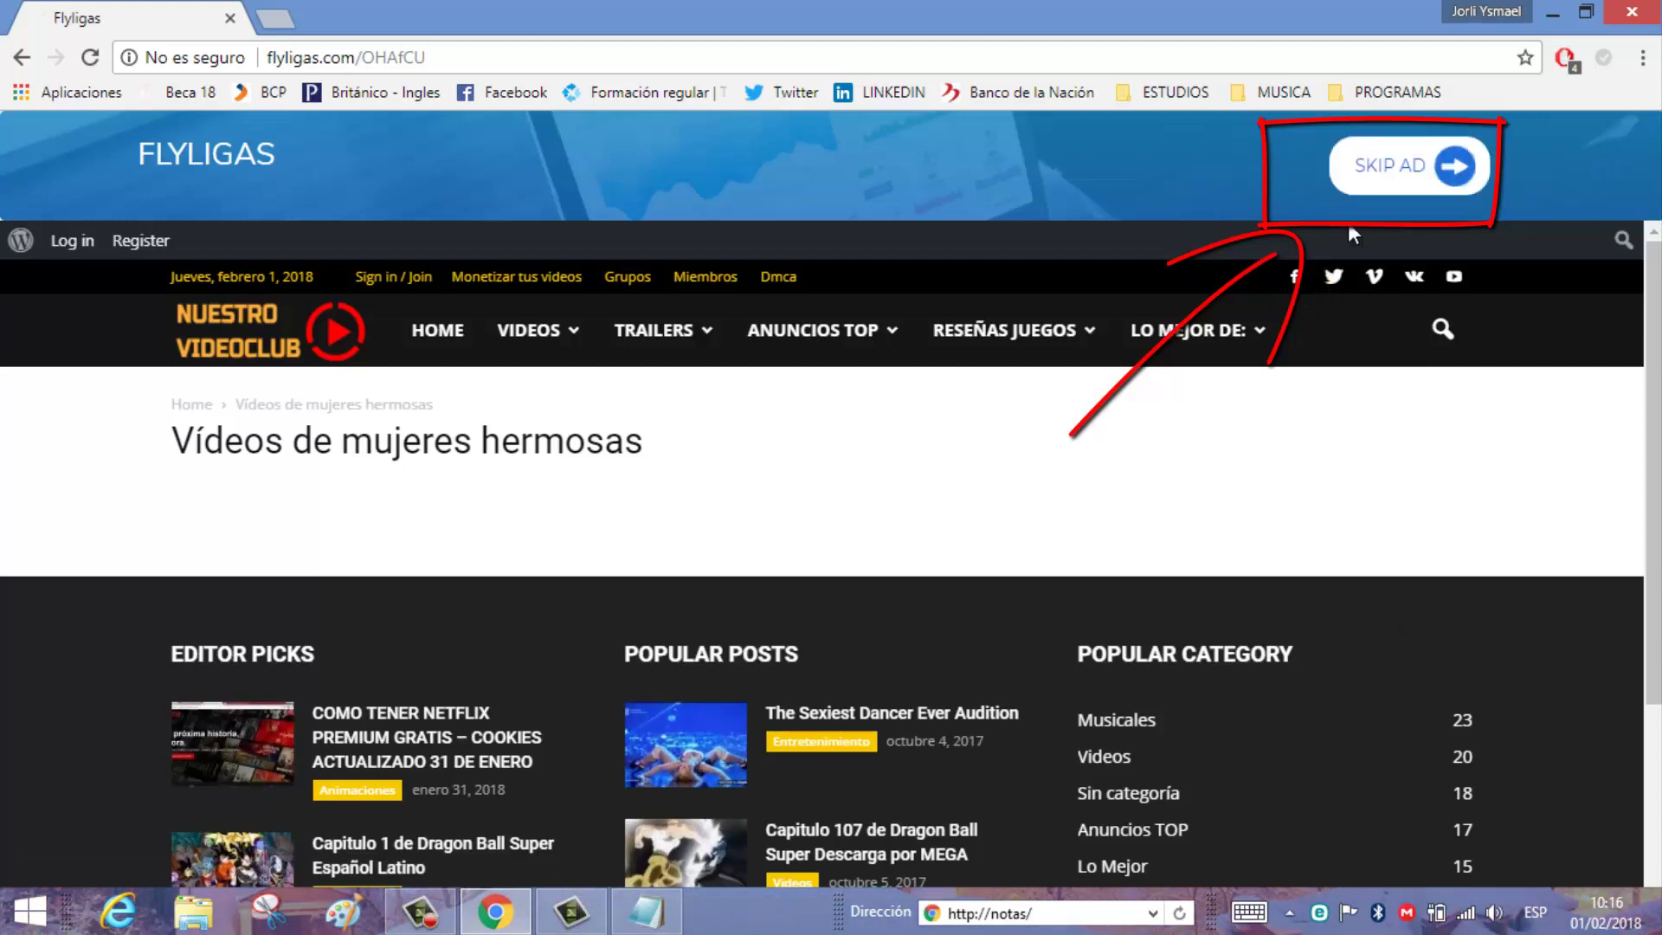
left_click(1374, 182)
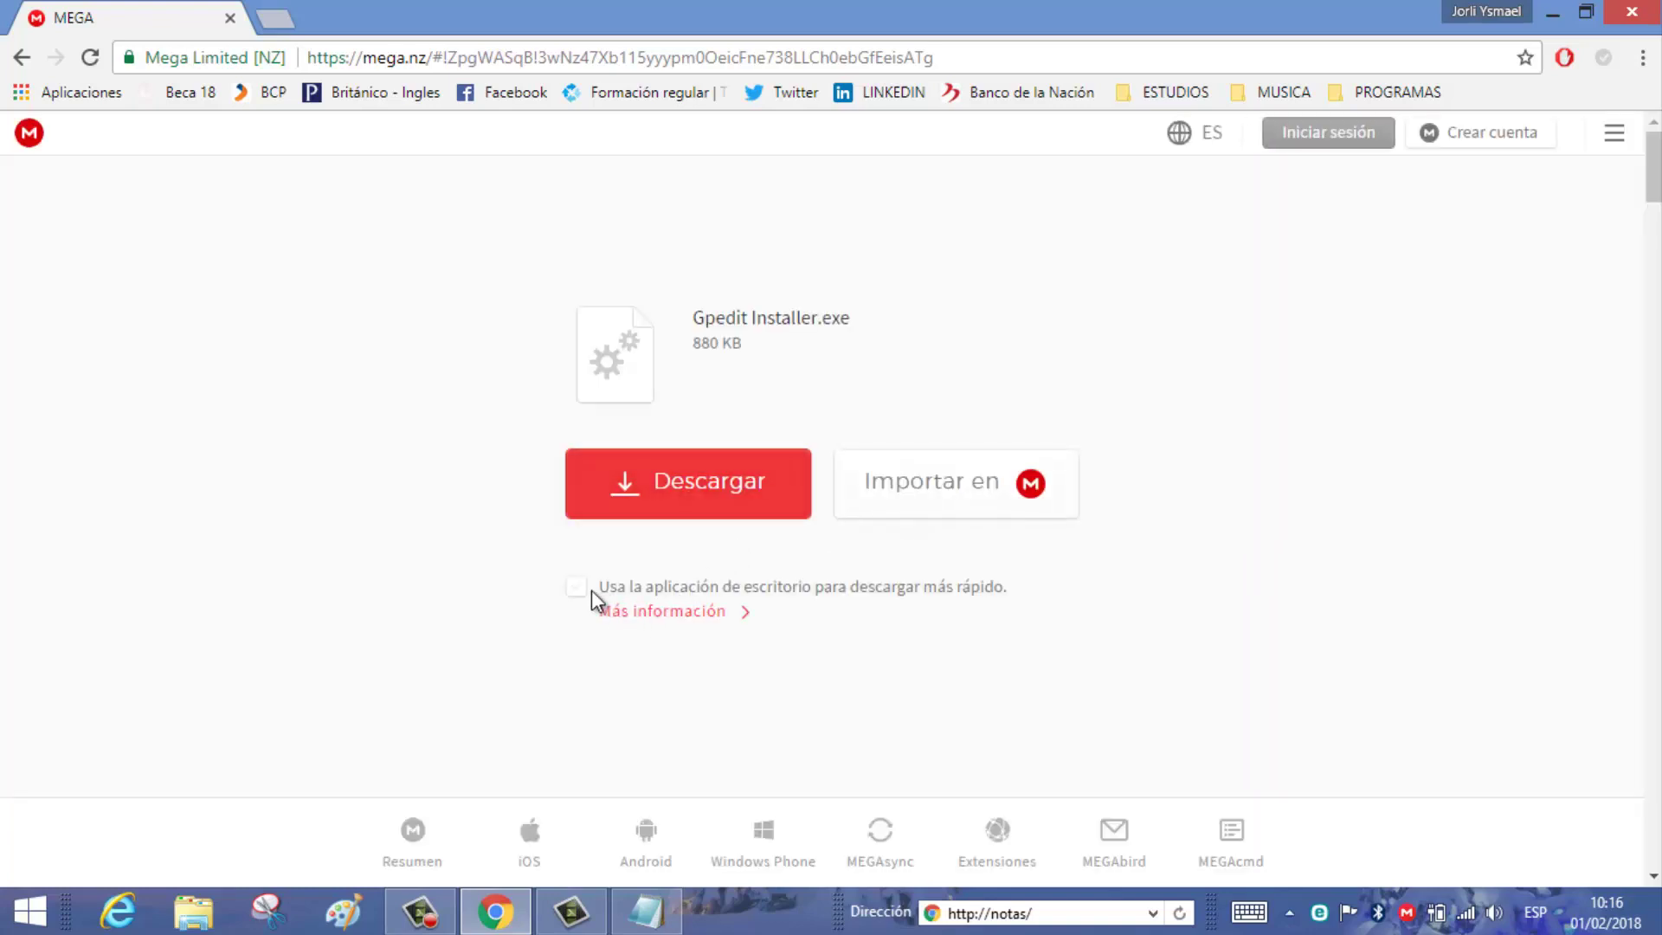
Download Gpedit Installer.exe from MEGA and save it to the Escritorio folder.
left_click(586, 592)
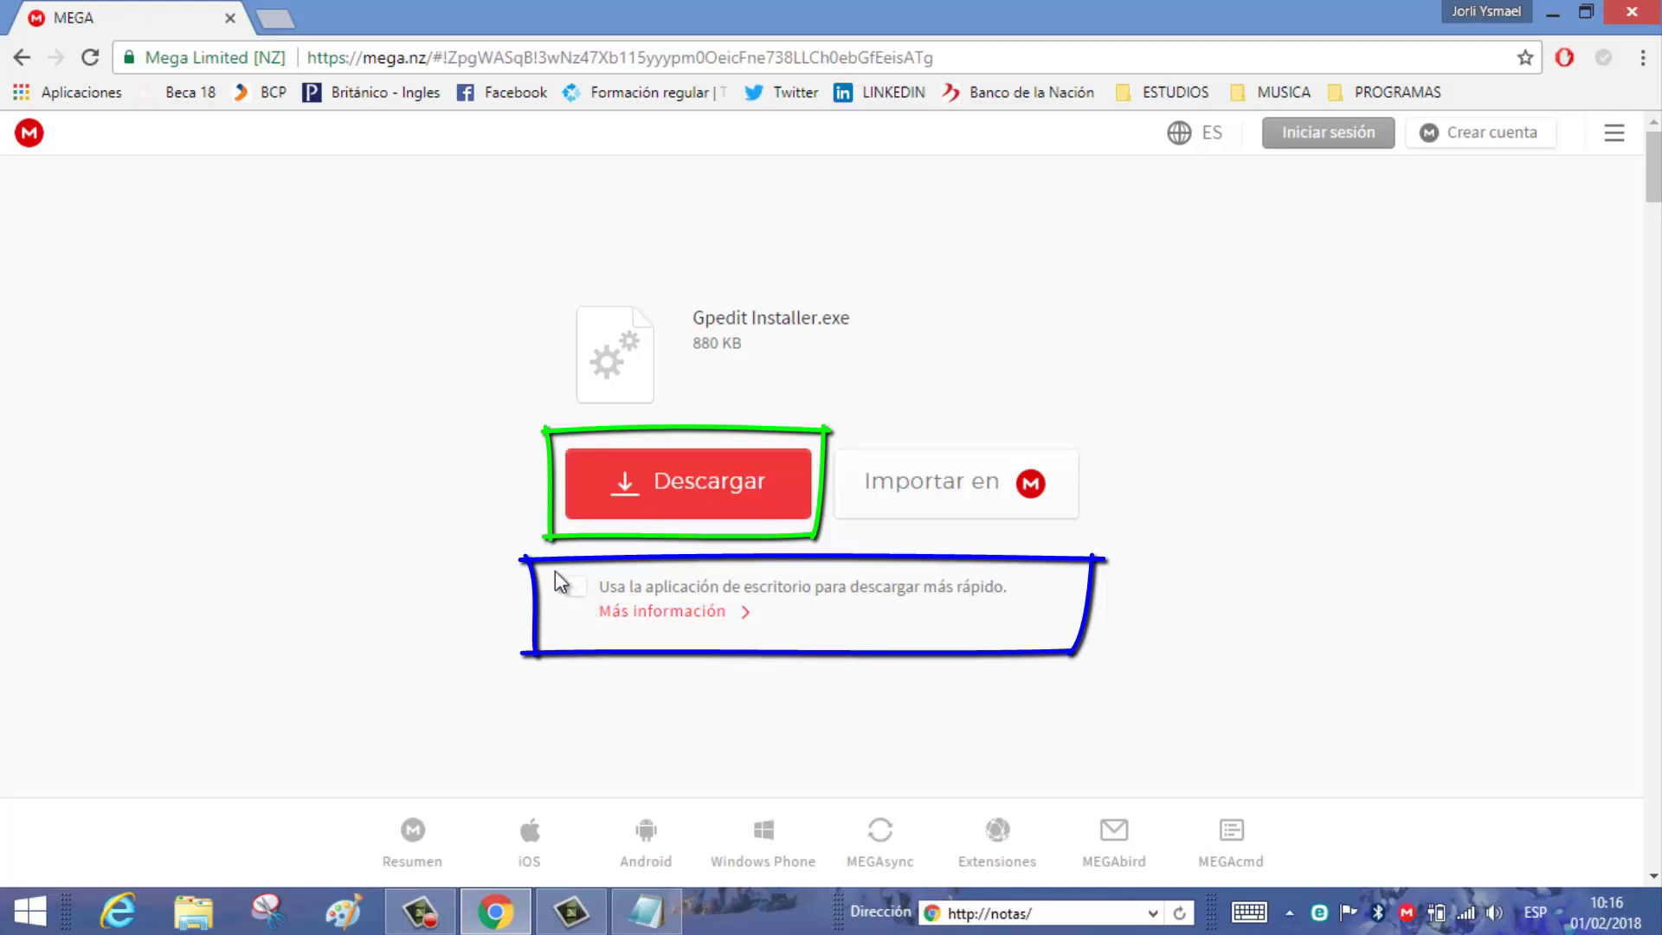
left_click(679, 502)
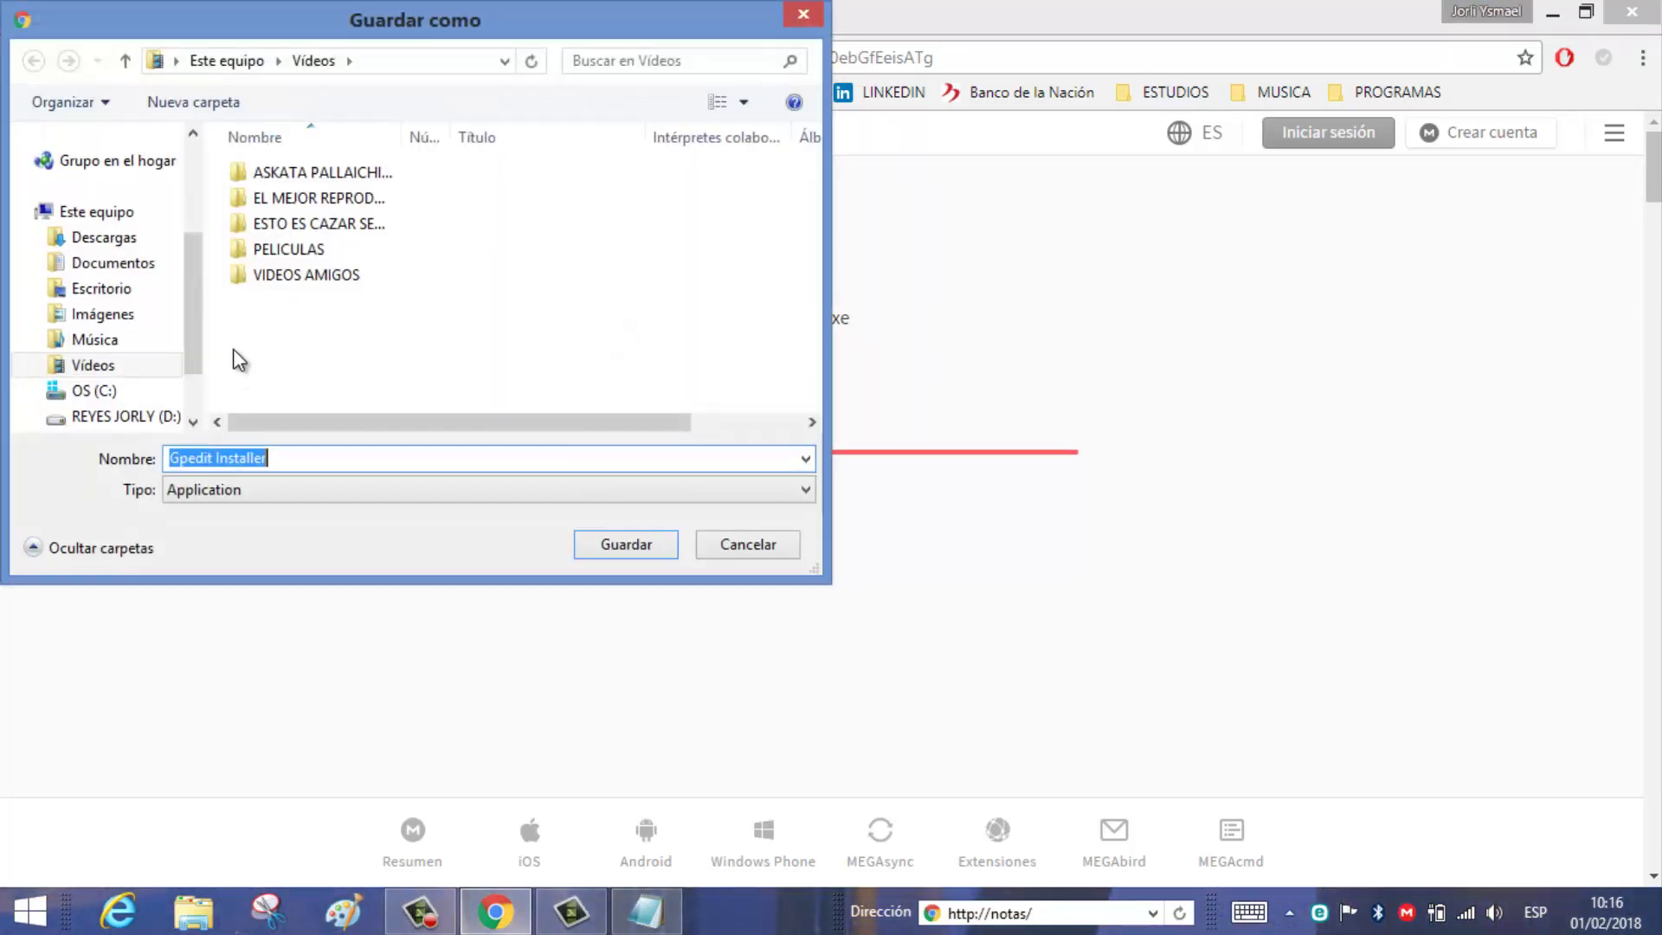
left_click(117, 290)
left_click(618, 551)
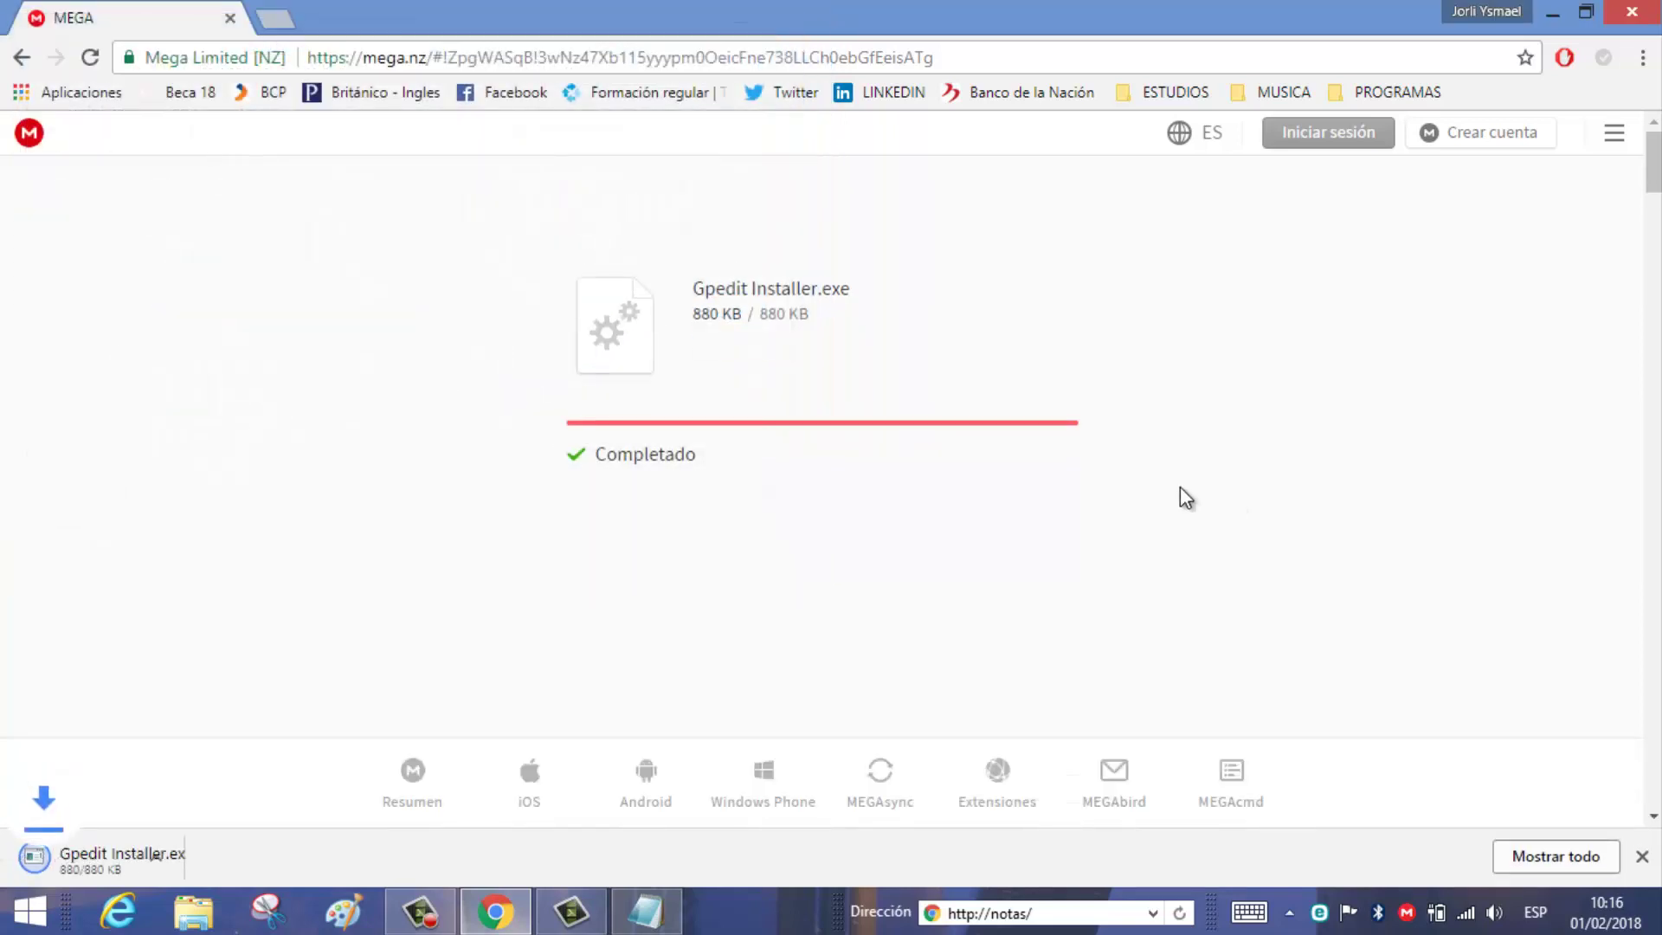
Dismiss the finished download notice and close Chrome, confirming the exit.
left_click(1642, 858)
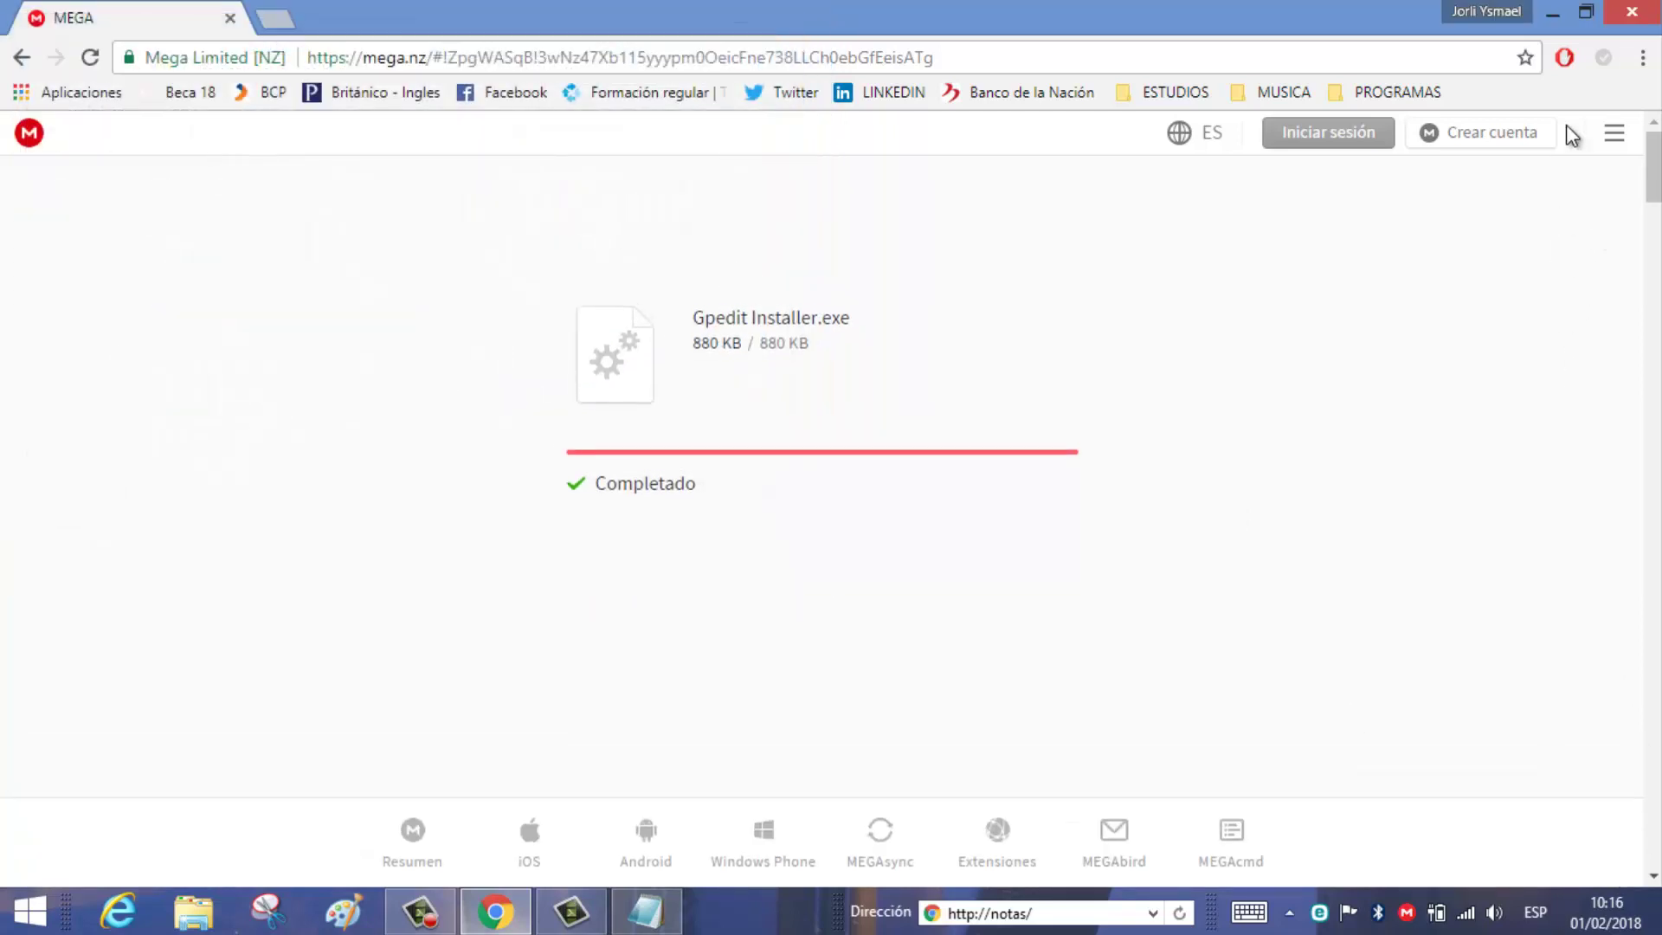
left_click(1631, 12)
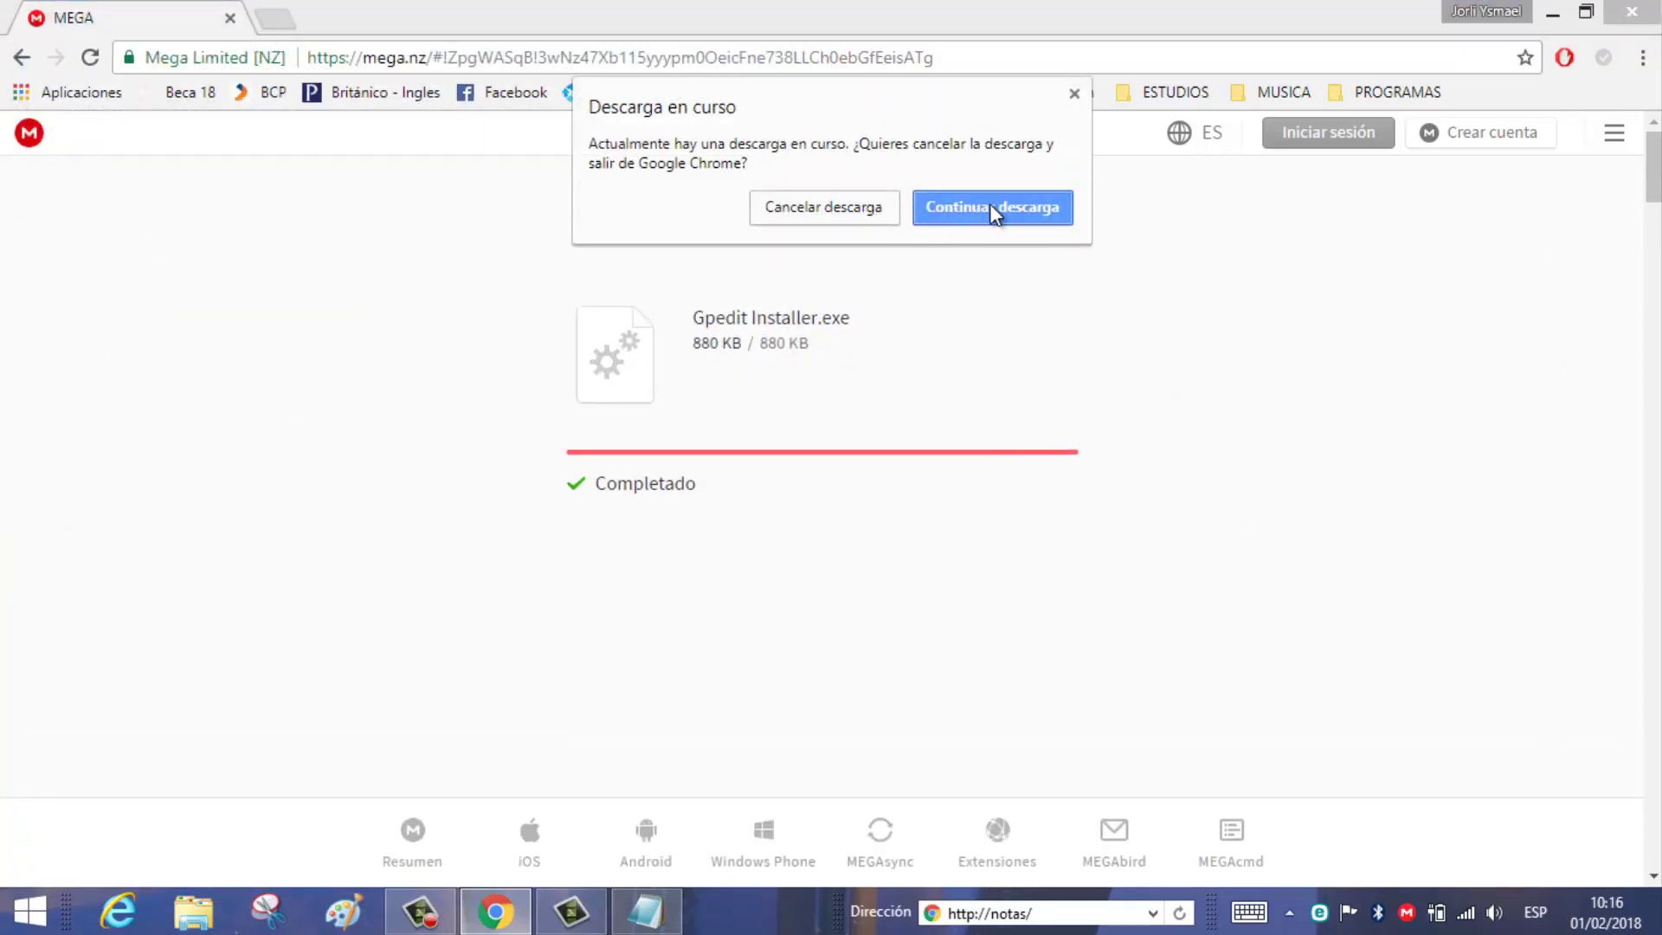
left_click(839, 221)
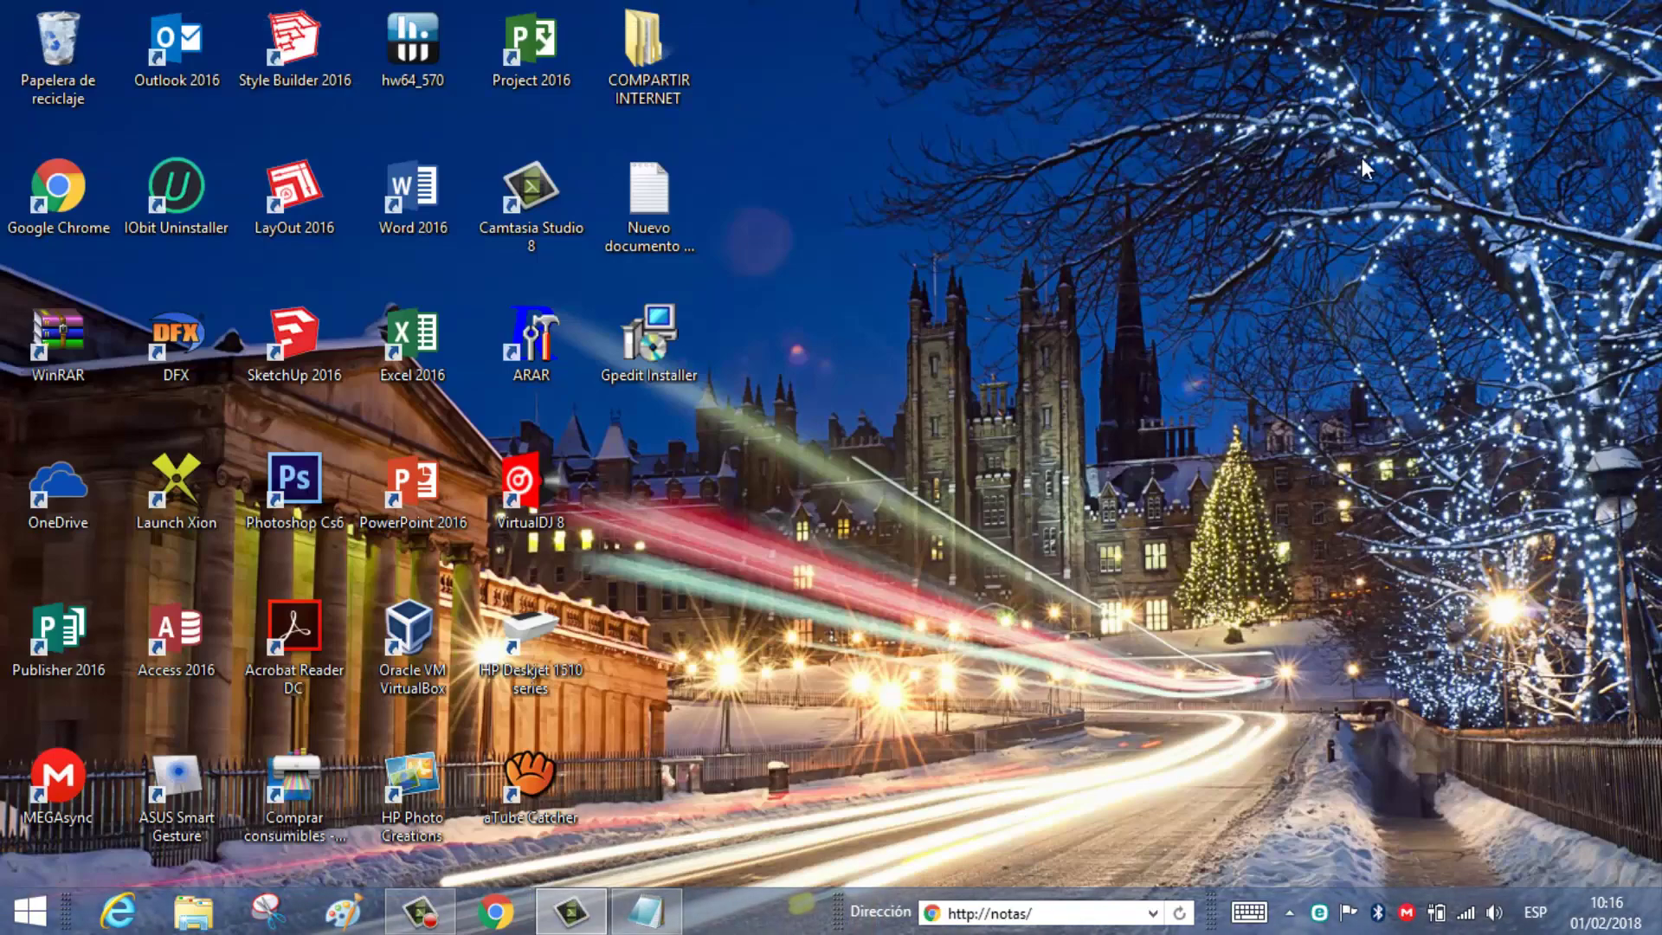
Run the Gpedit Installer from the desktop and complete the gpedit.msc setup wizard through to the finish.
right_click(656, 340)
left_click(745, 291)
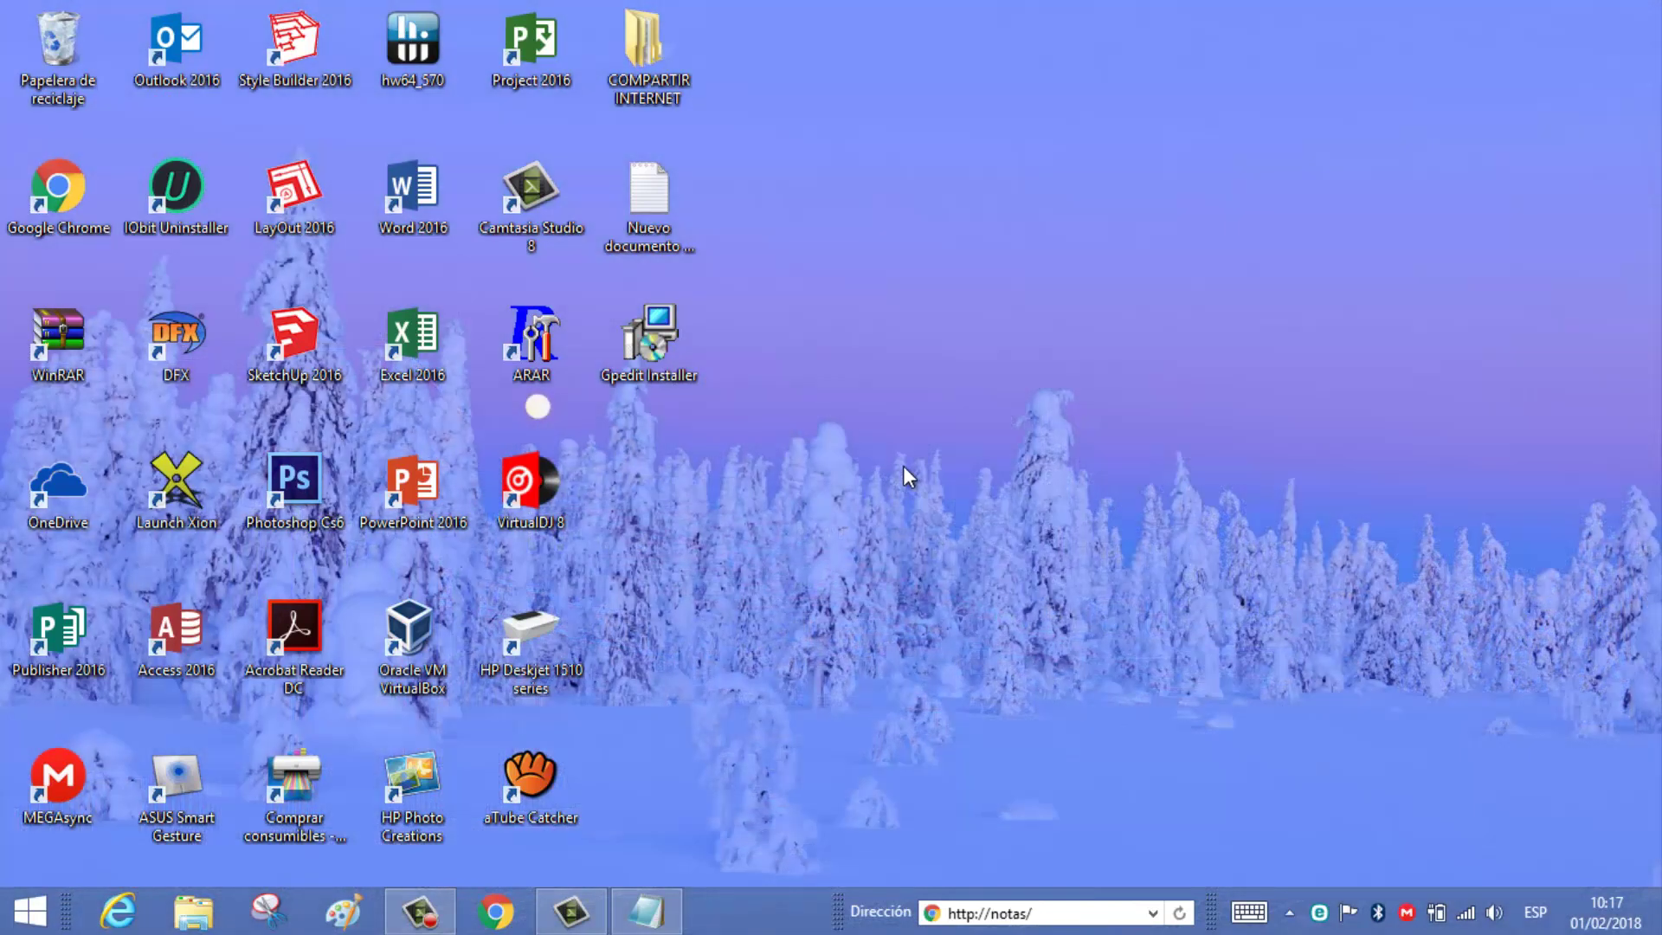
left_click(978, 651)
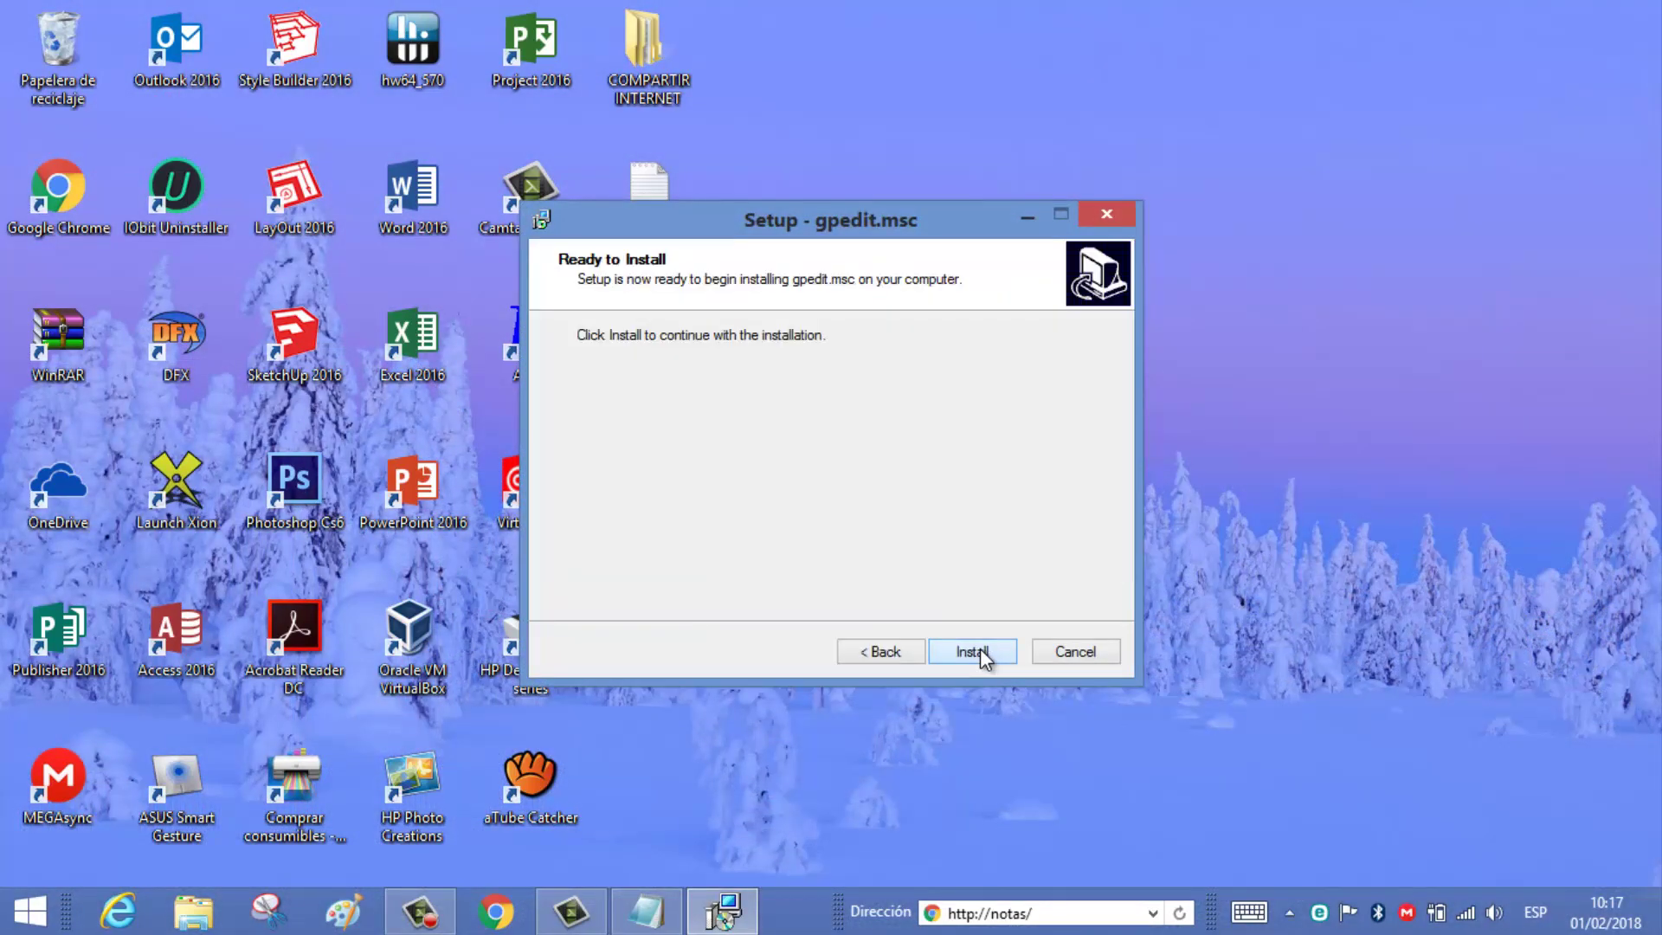
left_click(974, 647)
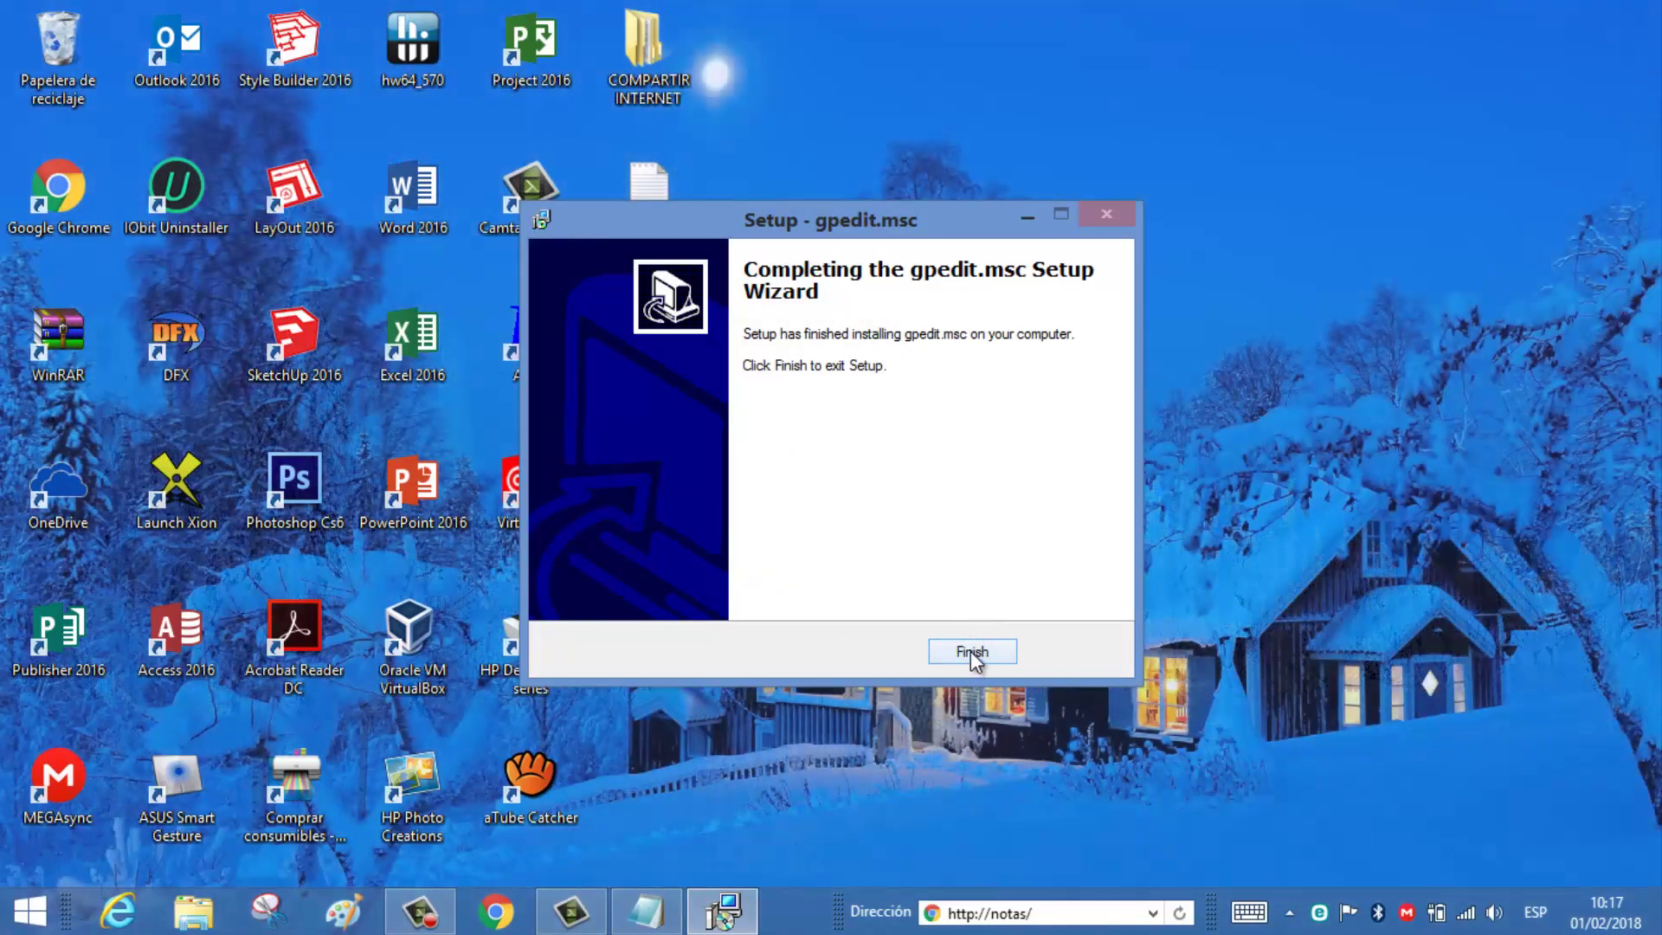
left_click(969, 651)
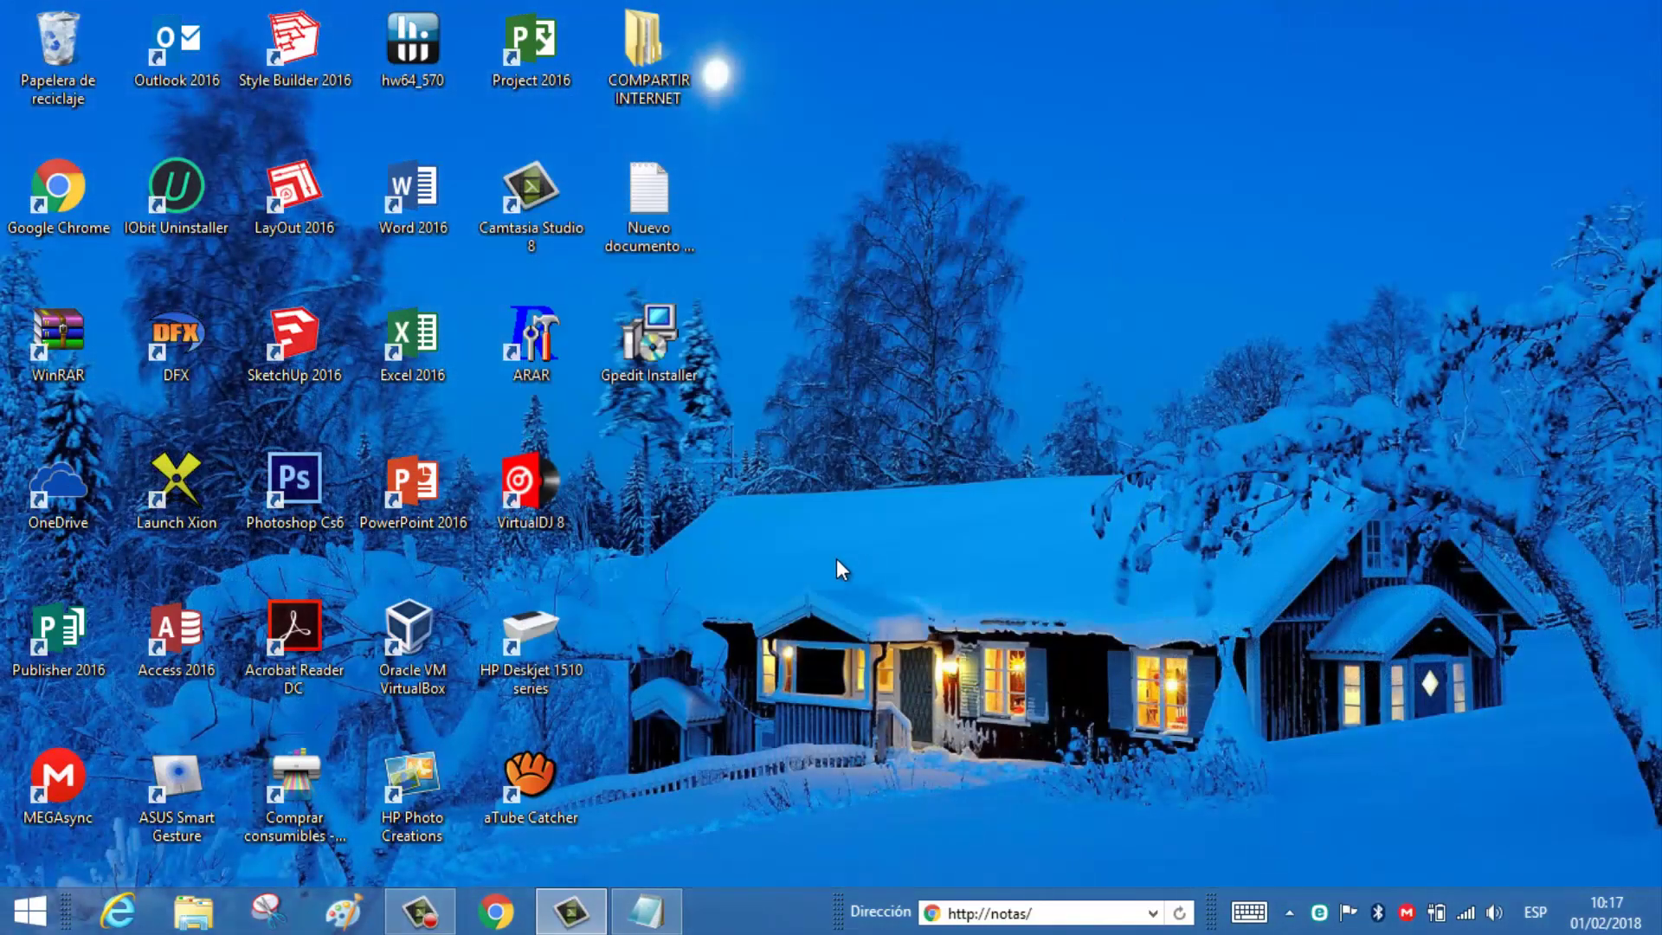
right_click(845, 378)
left_click(932, 445)
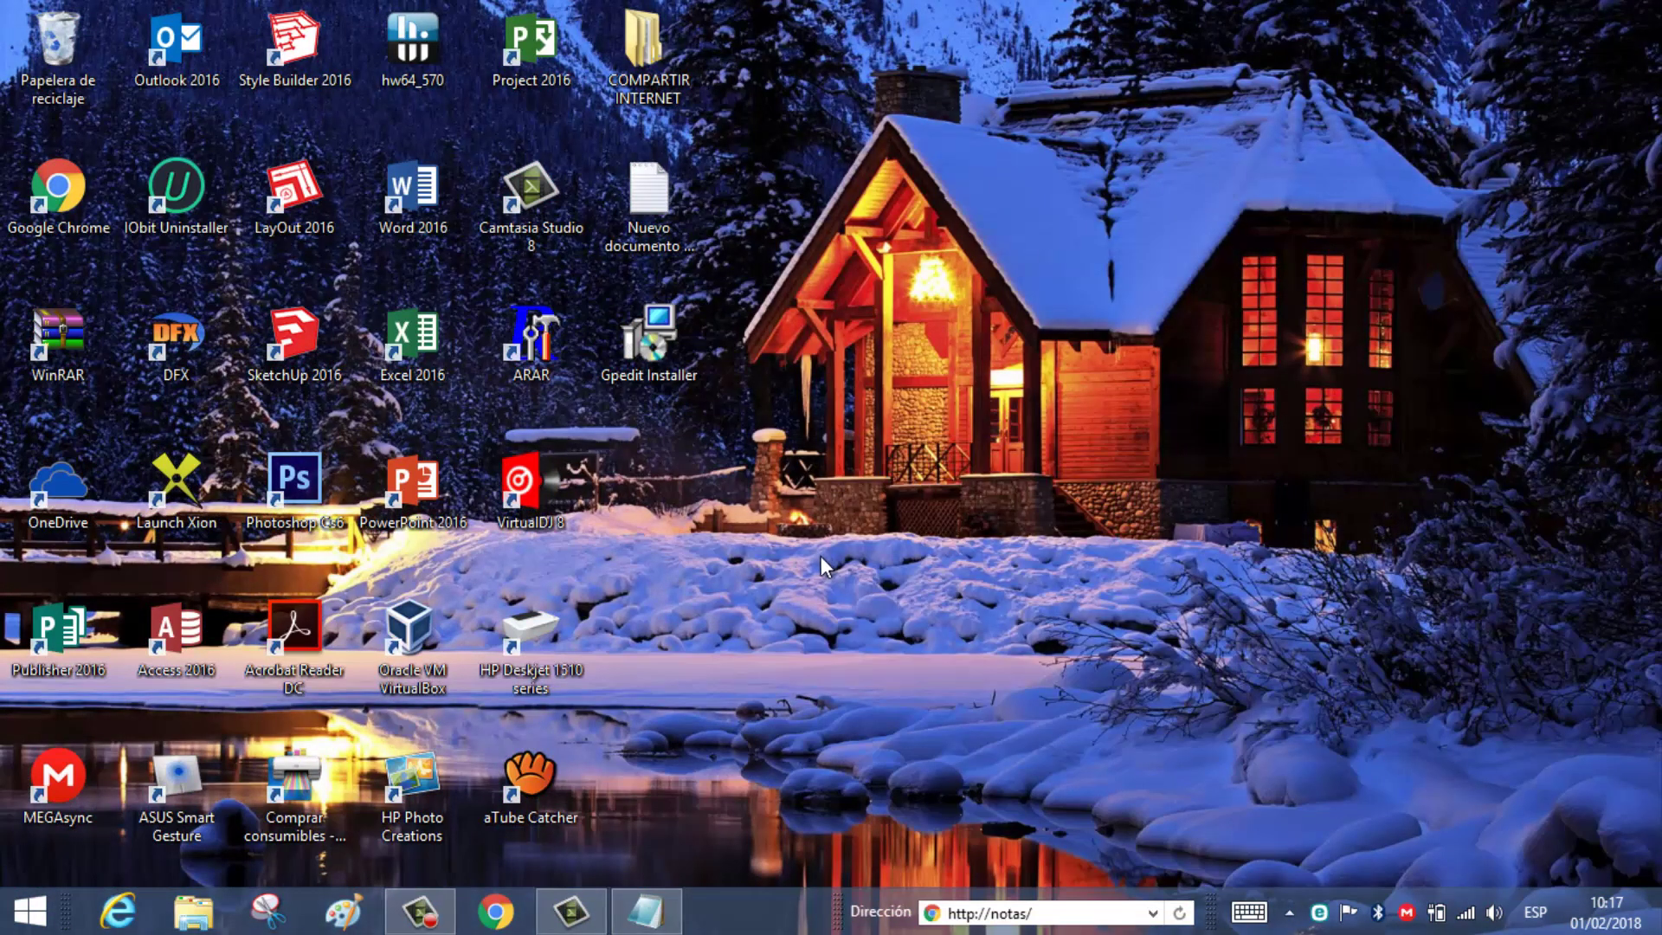
Open File Explorer and go to the SysWOW64 folder inside Windows on drive C.
key("super+e")
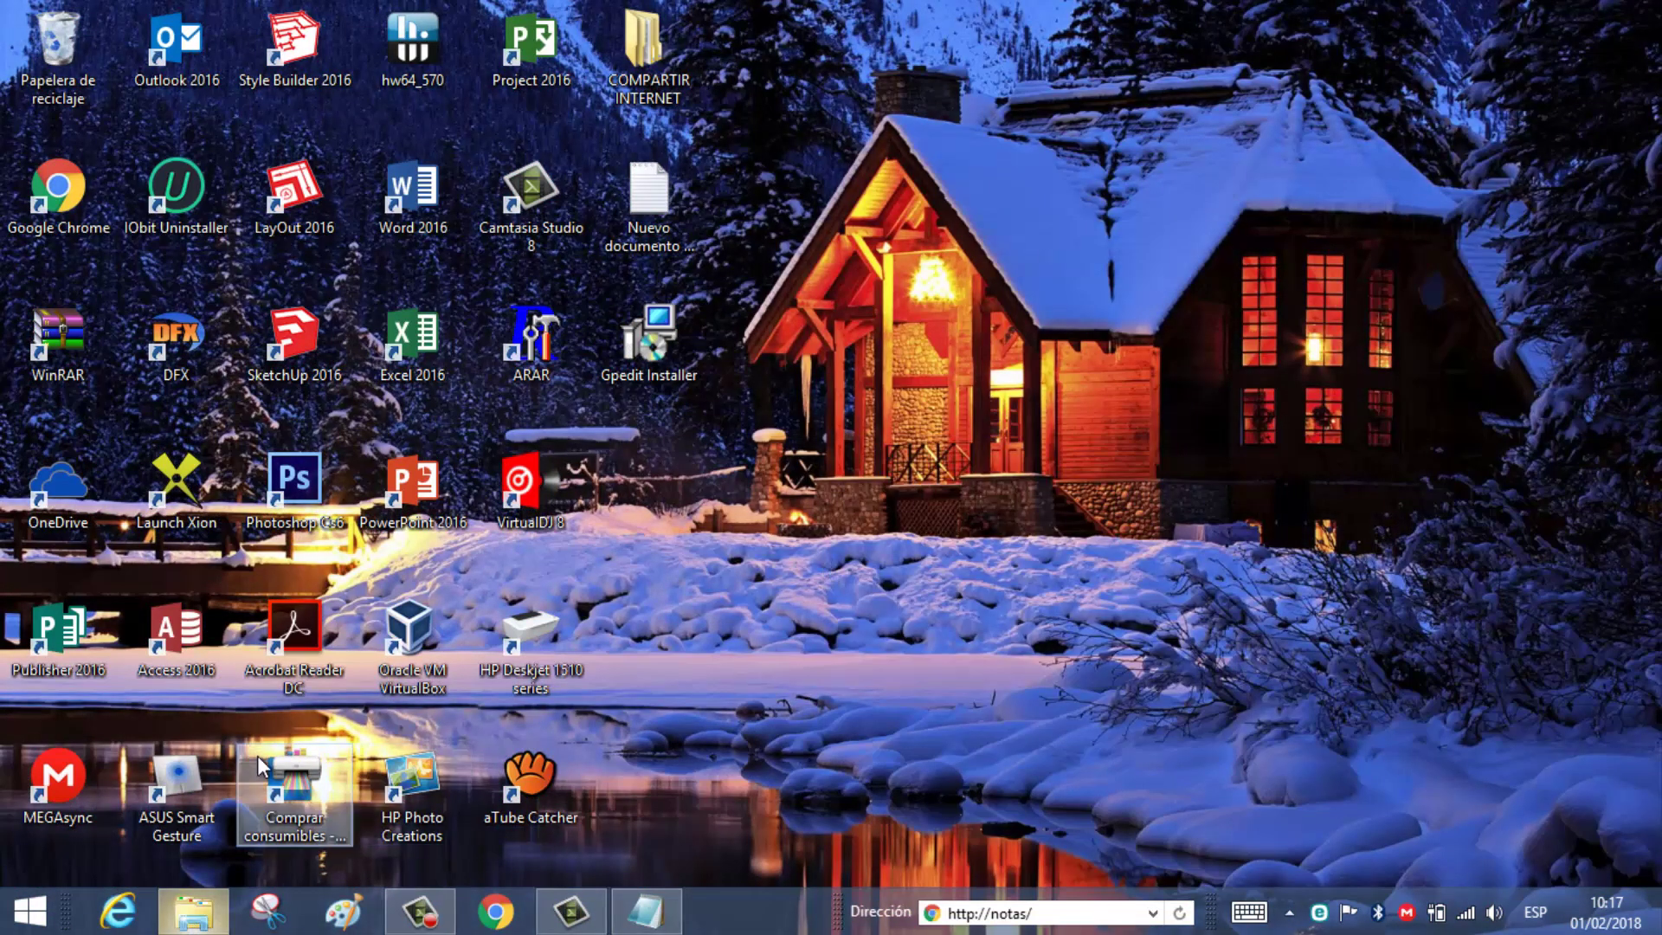
left_click(157, 718)
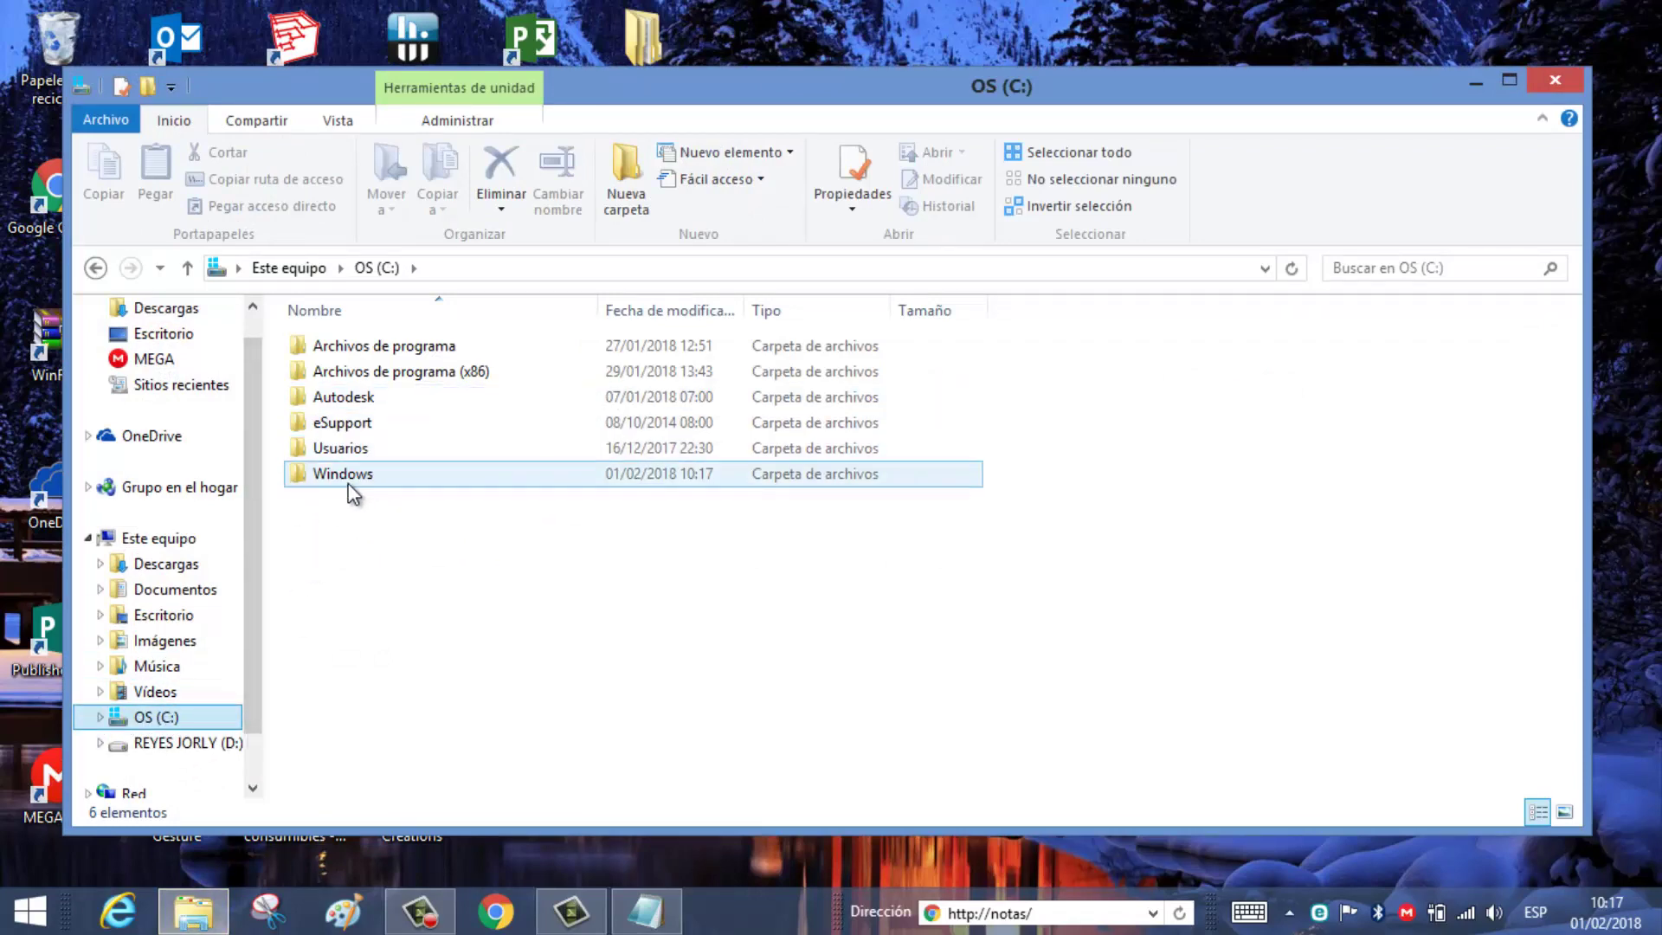
double_click(381, 475)
scroll(418, 600, "down", 1)
scroll(418, 600, "down", 15)
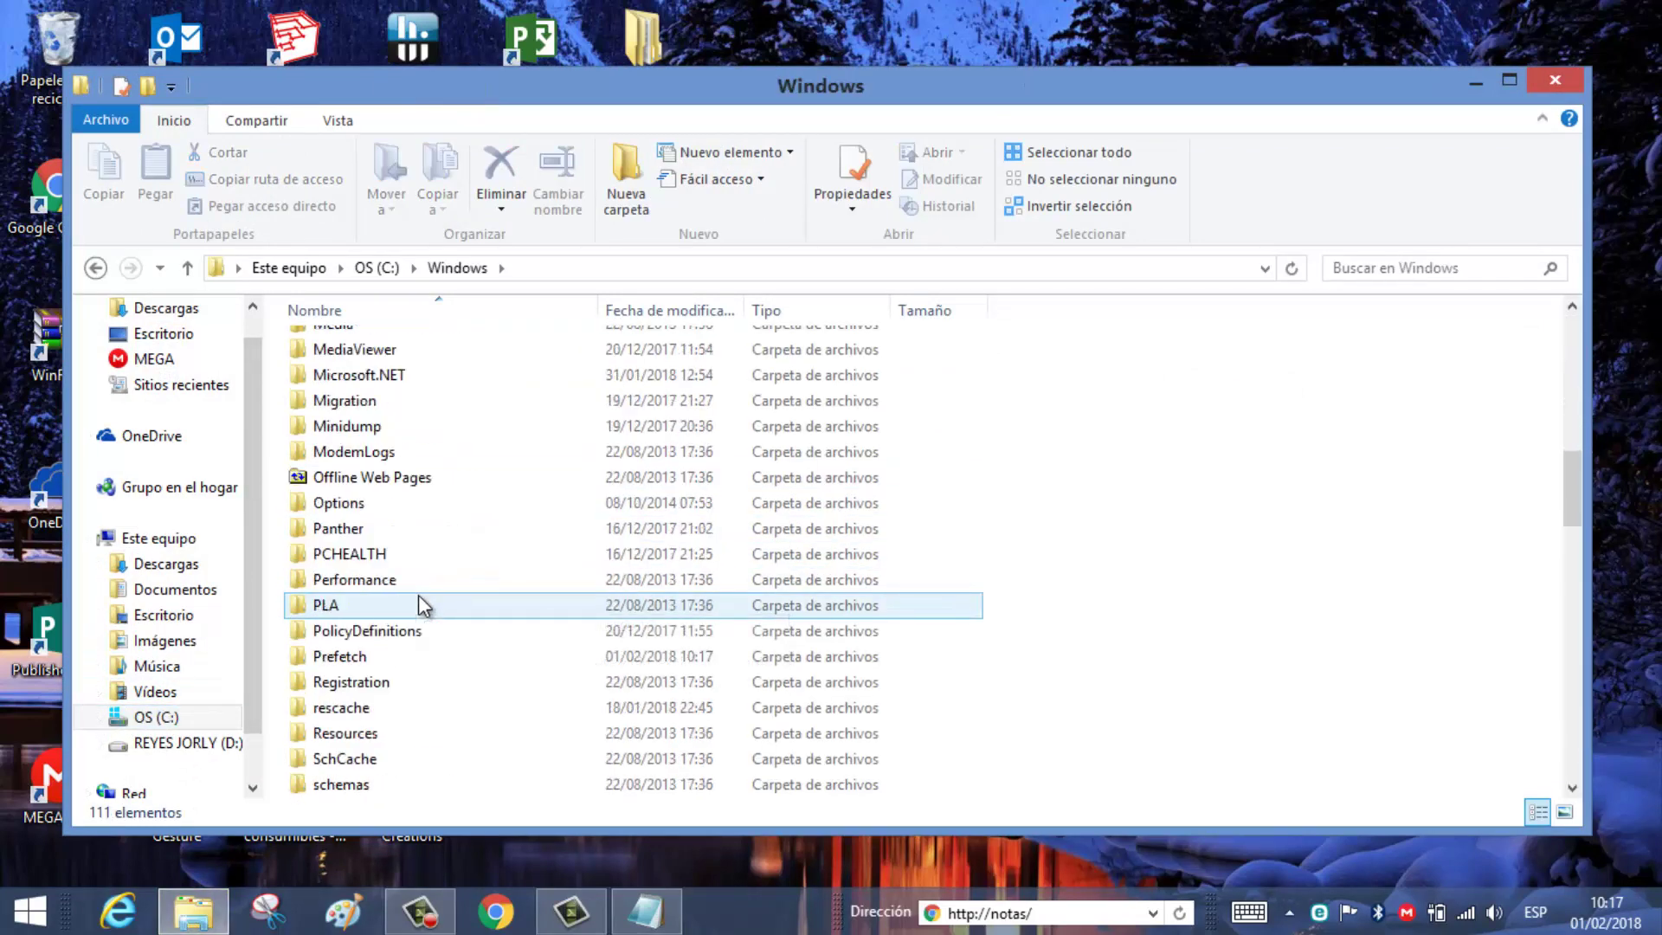
scroll(418, 605, "down", 1)
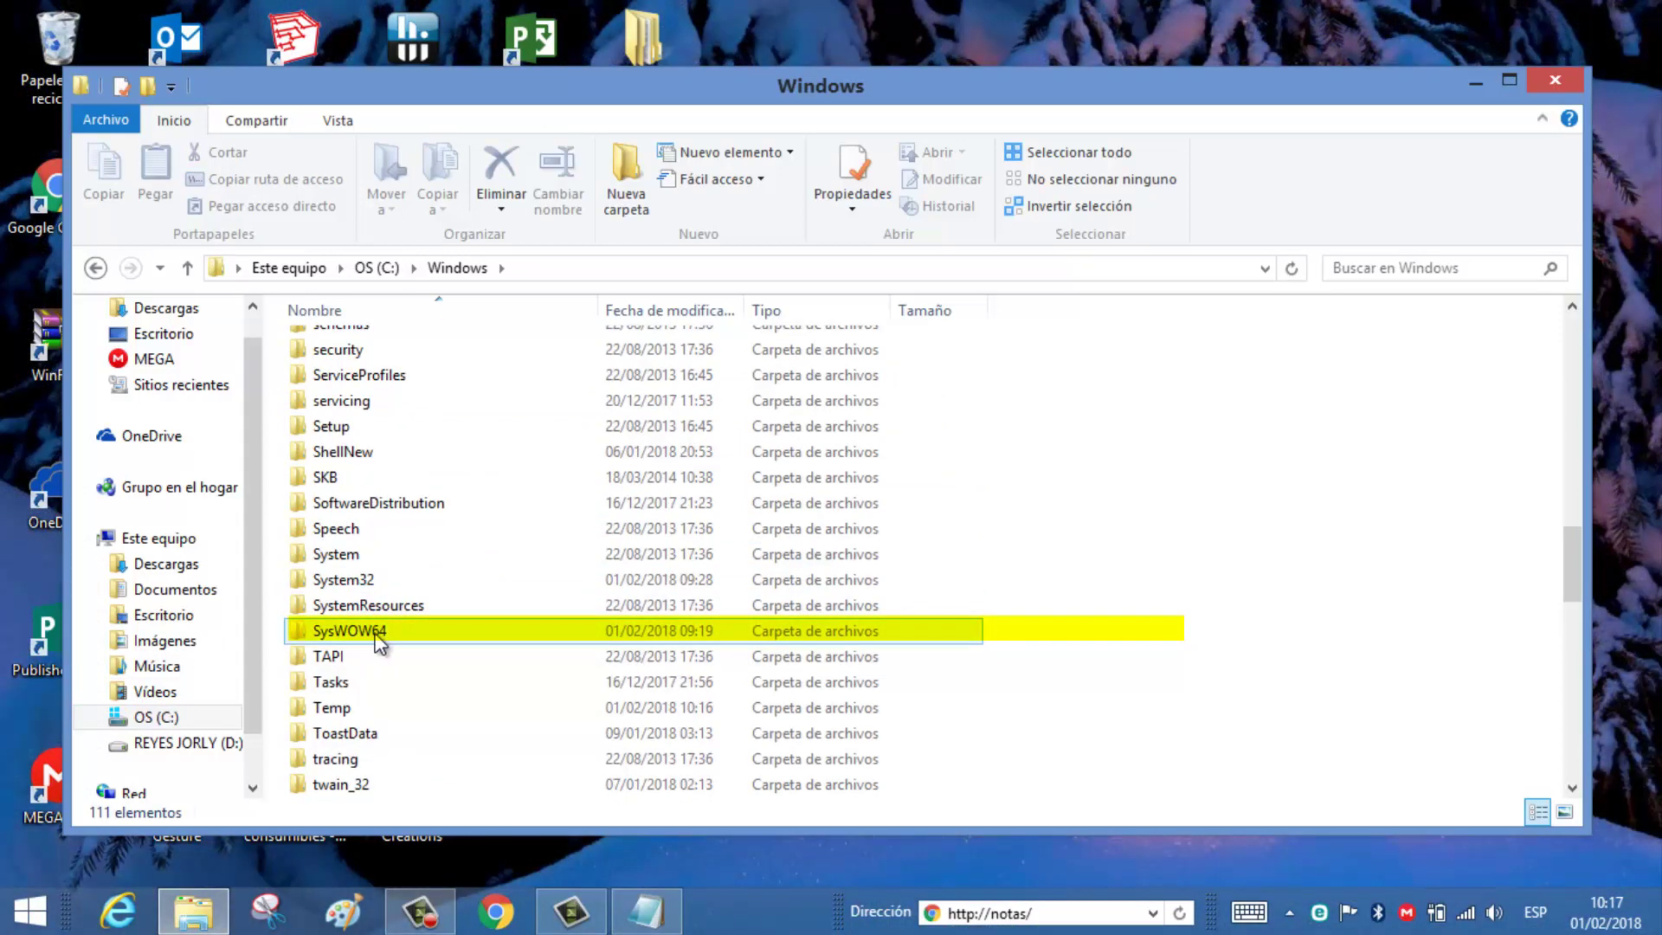
double_click(387, 641)
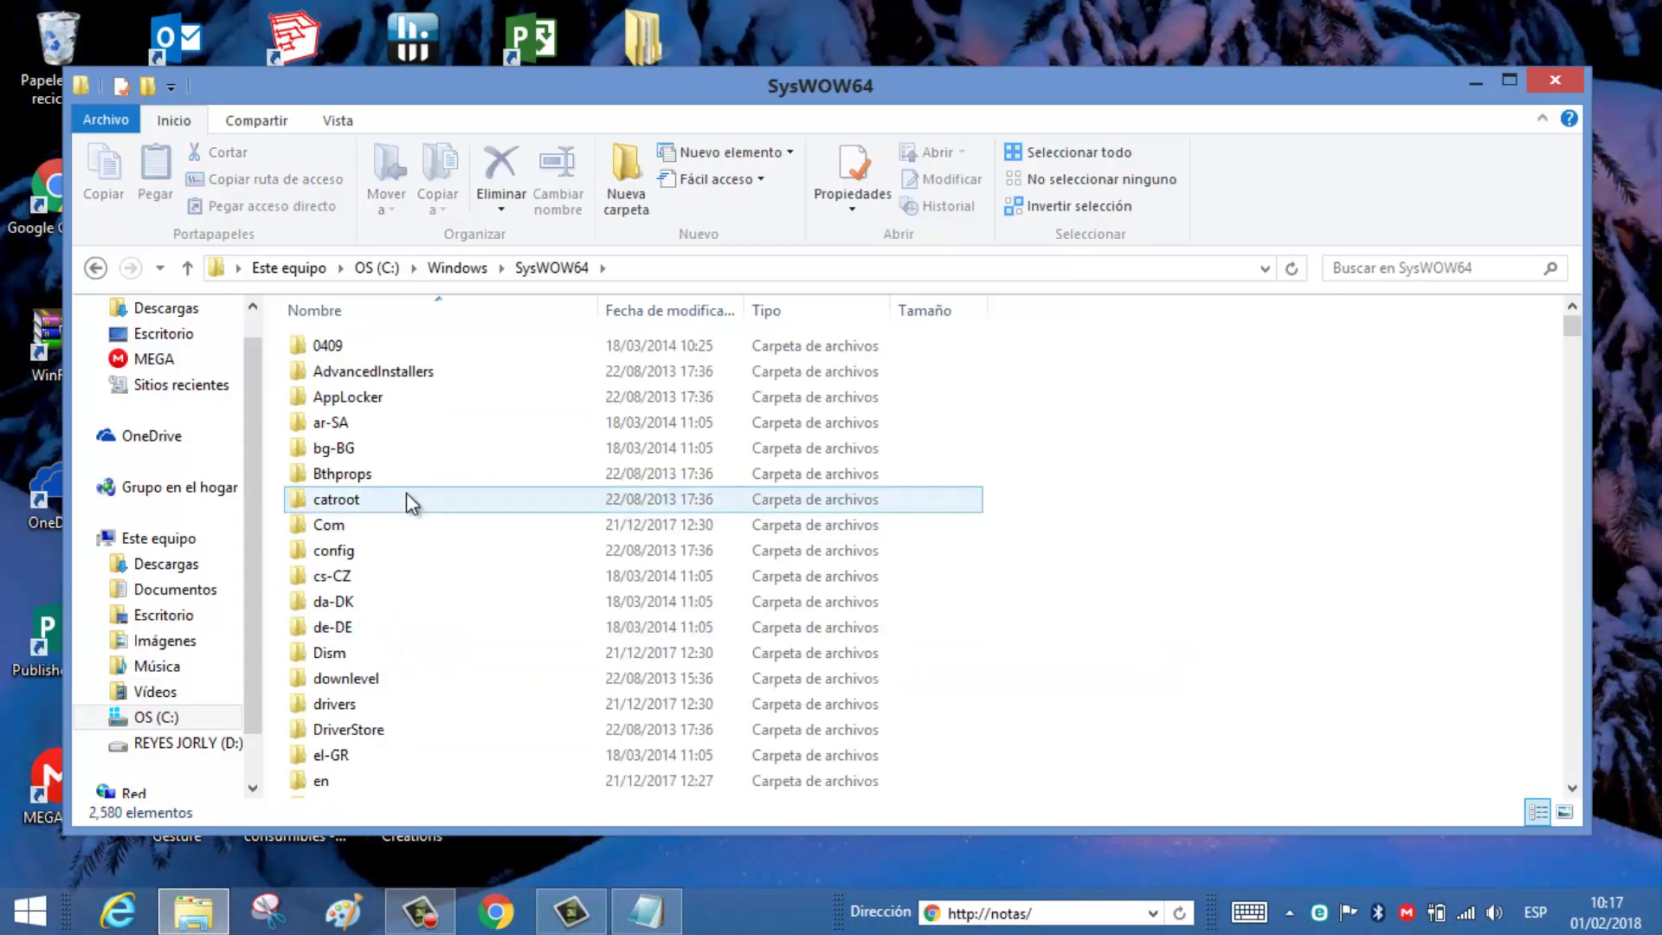
Select the GroupPolicy and GroupPolicyUsers folders together with the gpedit console file in SysWOW64 and copy them.
scroll(416, 520, "down", 1)
scroll(424, 549, "down", 5)
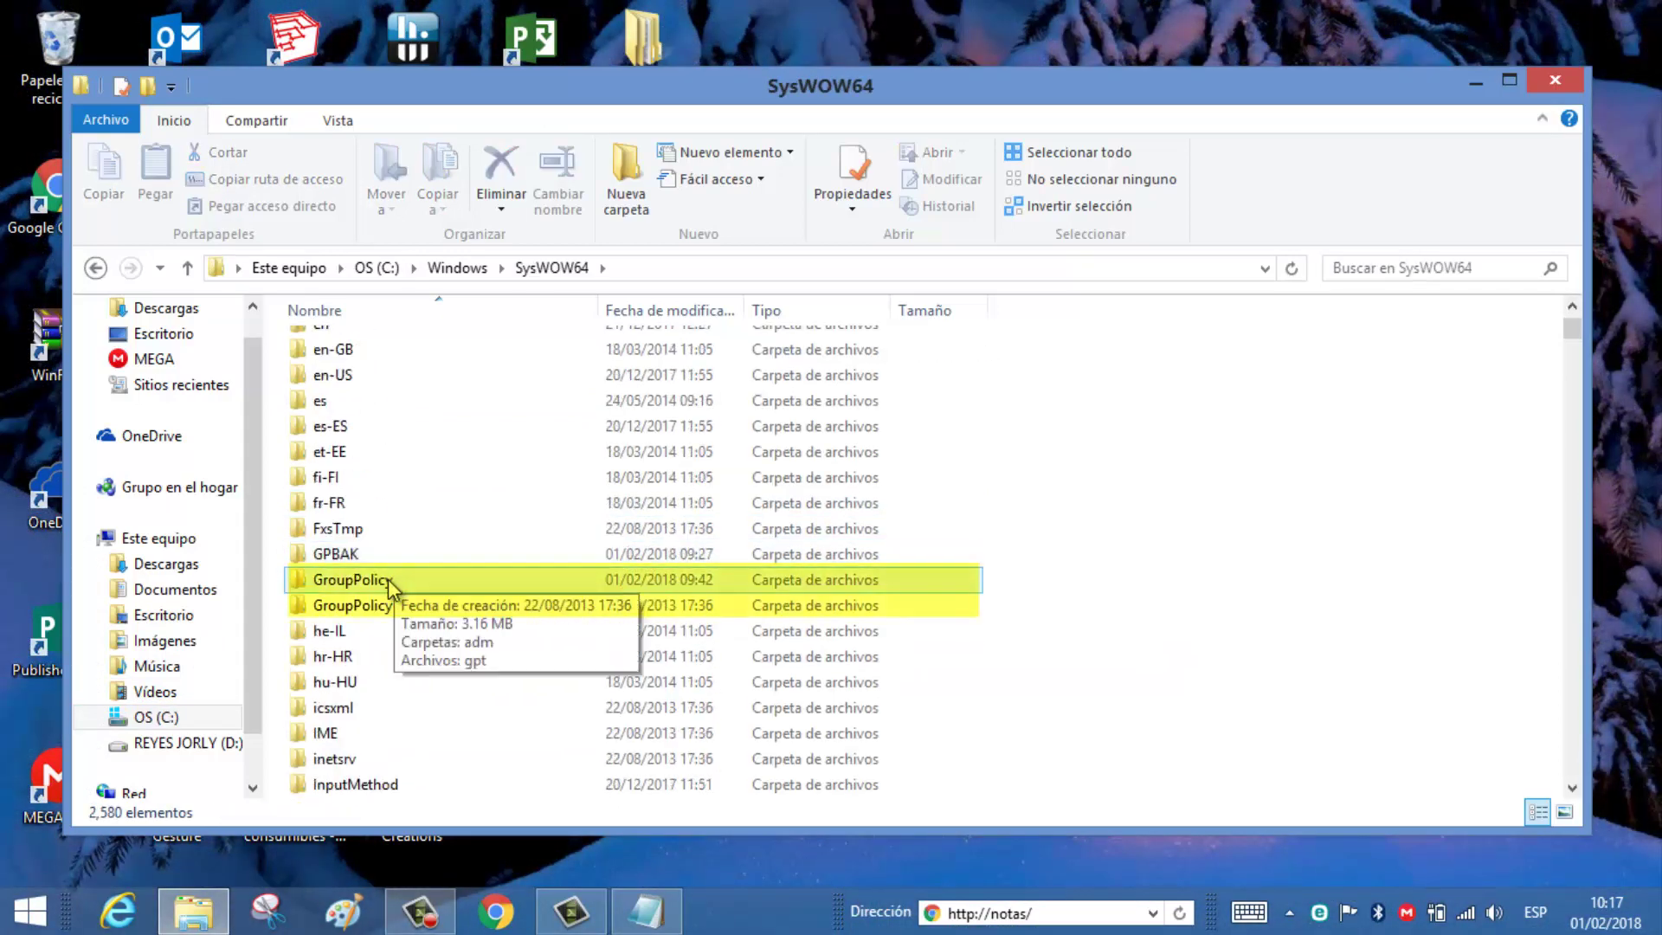
left_click(388, 579)
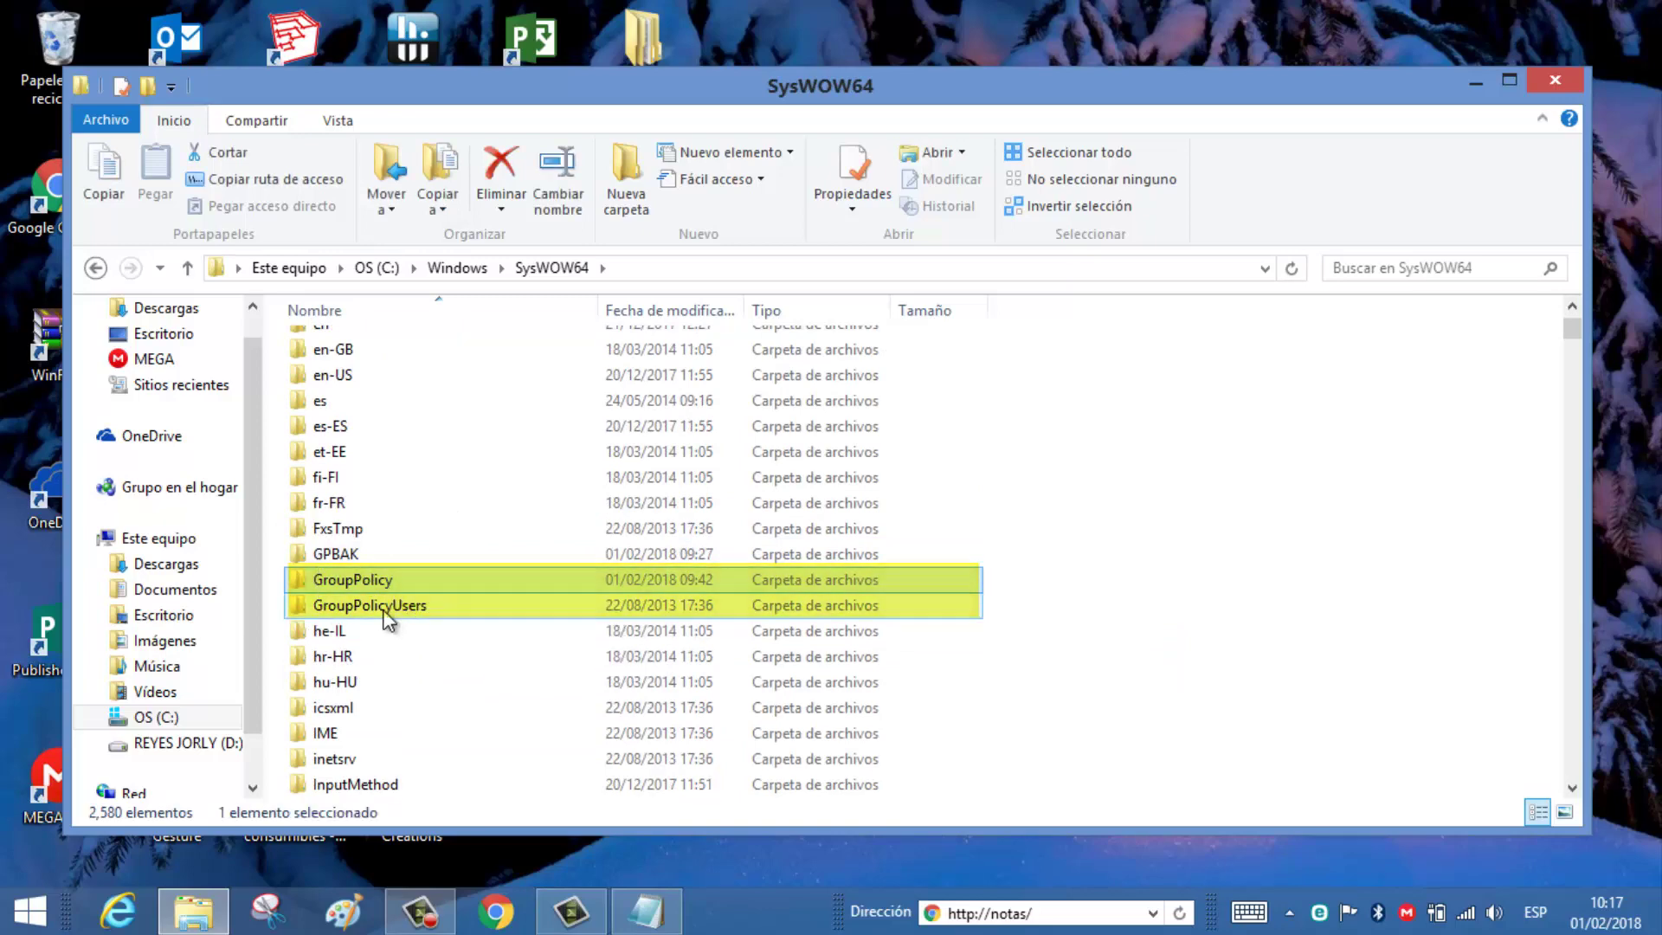
left_click(381, 607, "ctrl")
scroll(429, 606, "down", 12)
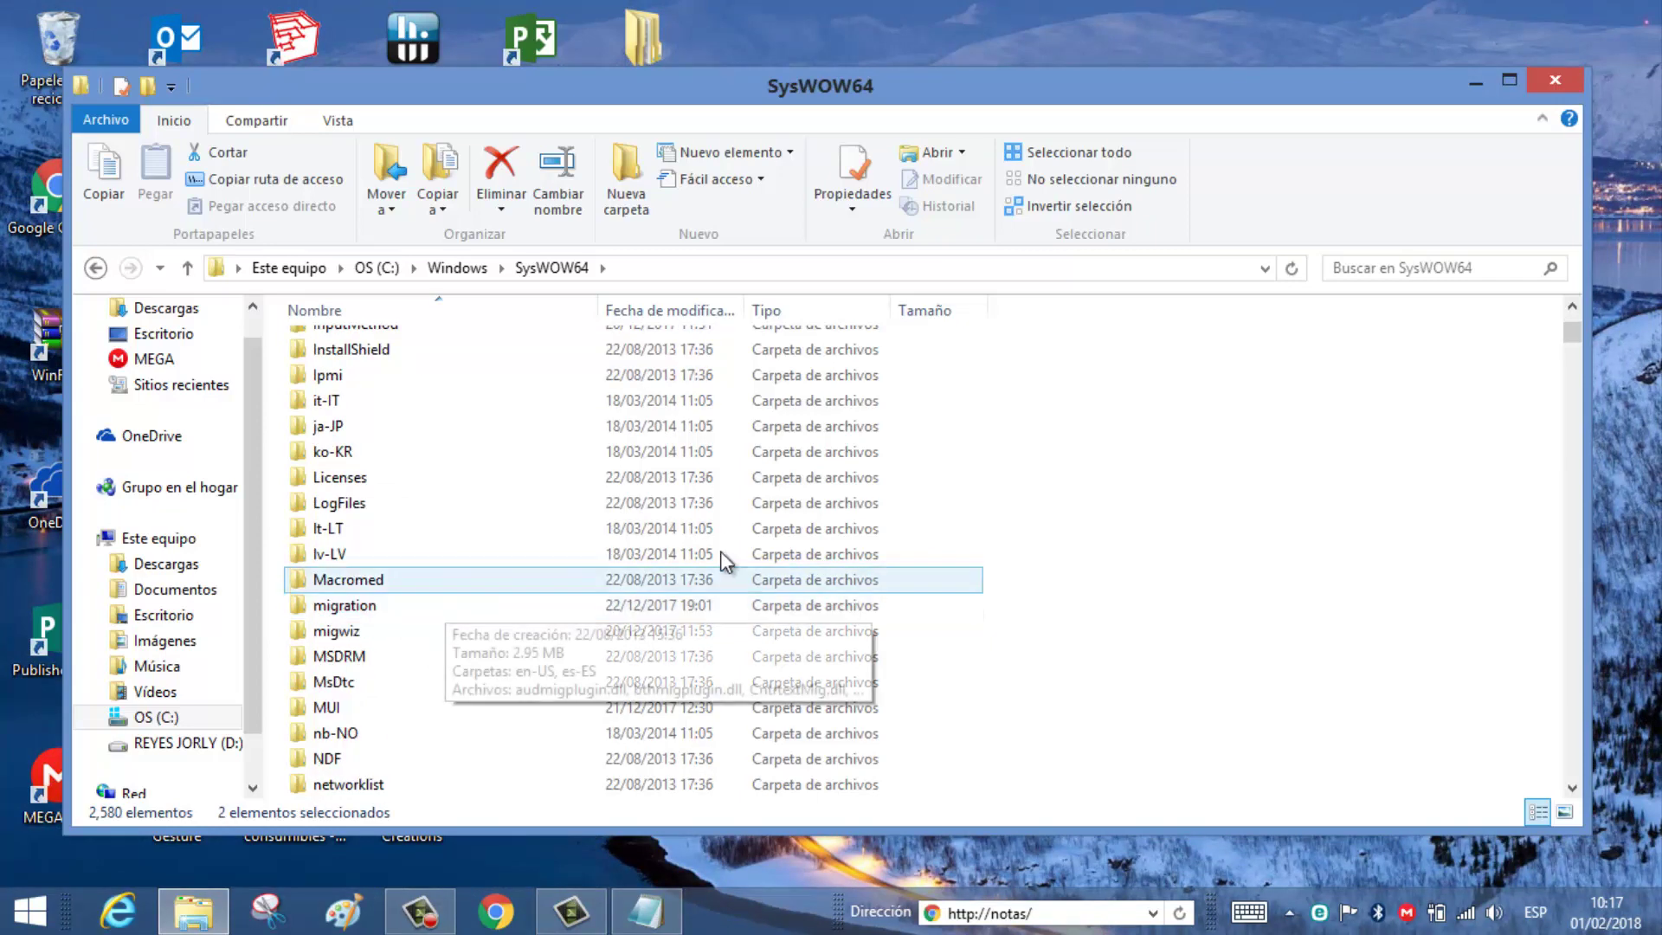
left_click_drag(1576, 335, 1597, 457)
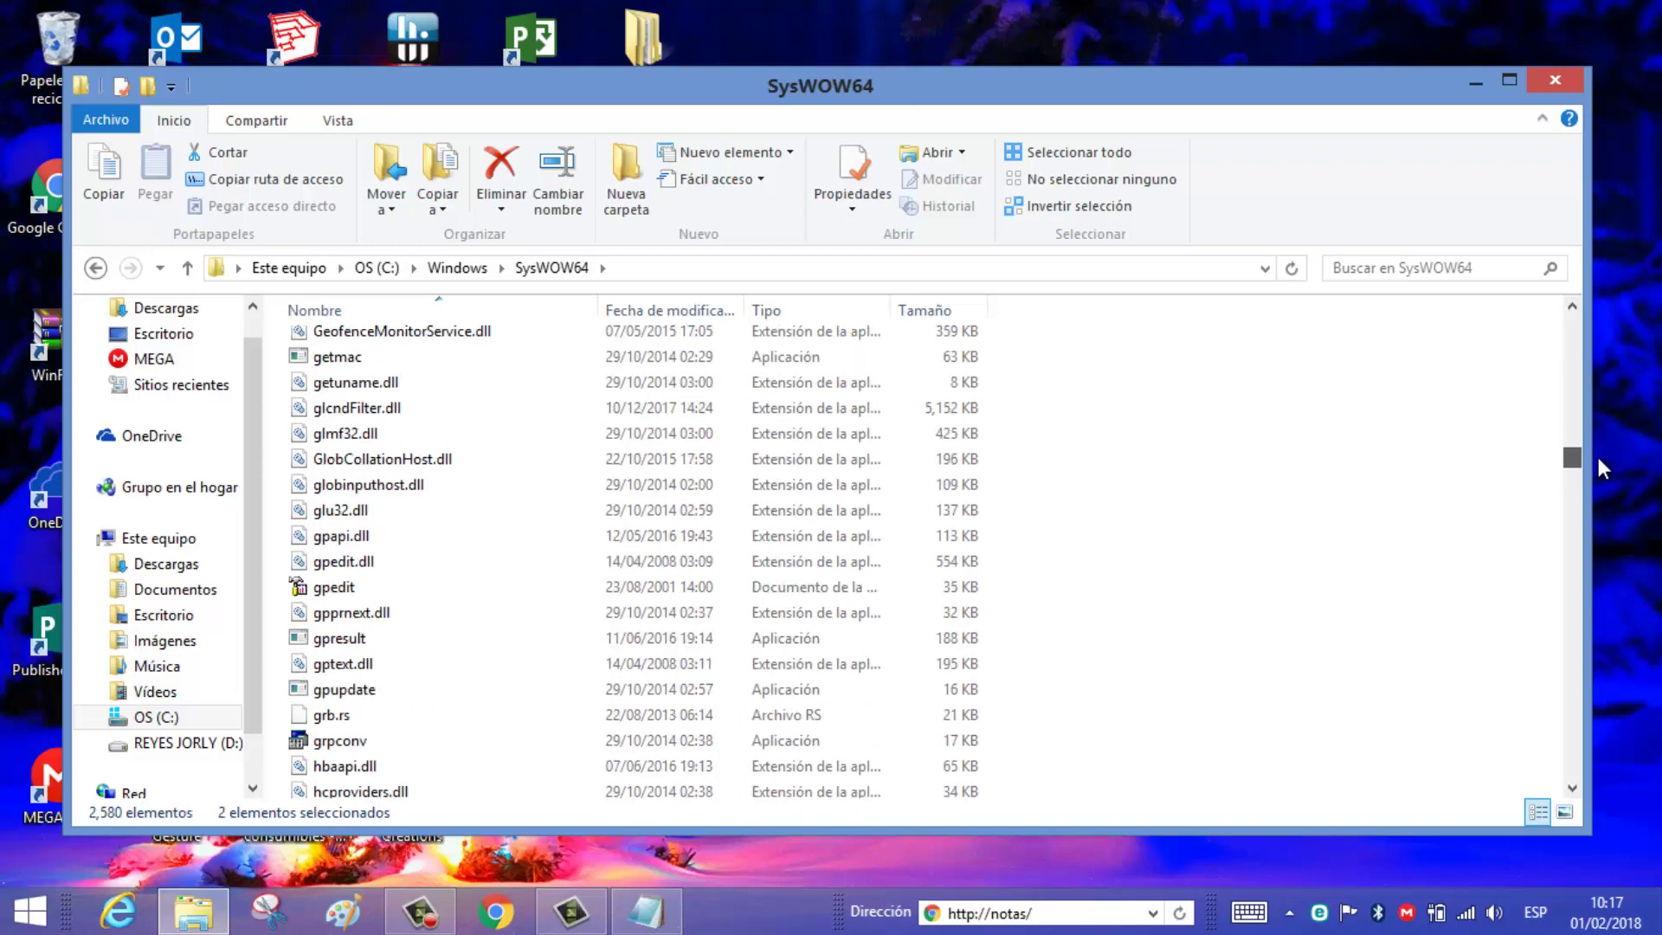
left_click(363, 589, "ctrl")
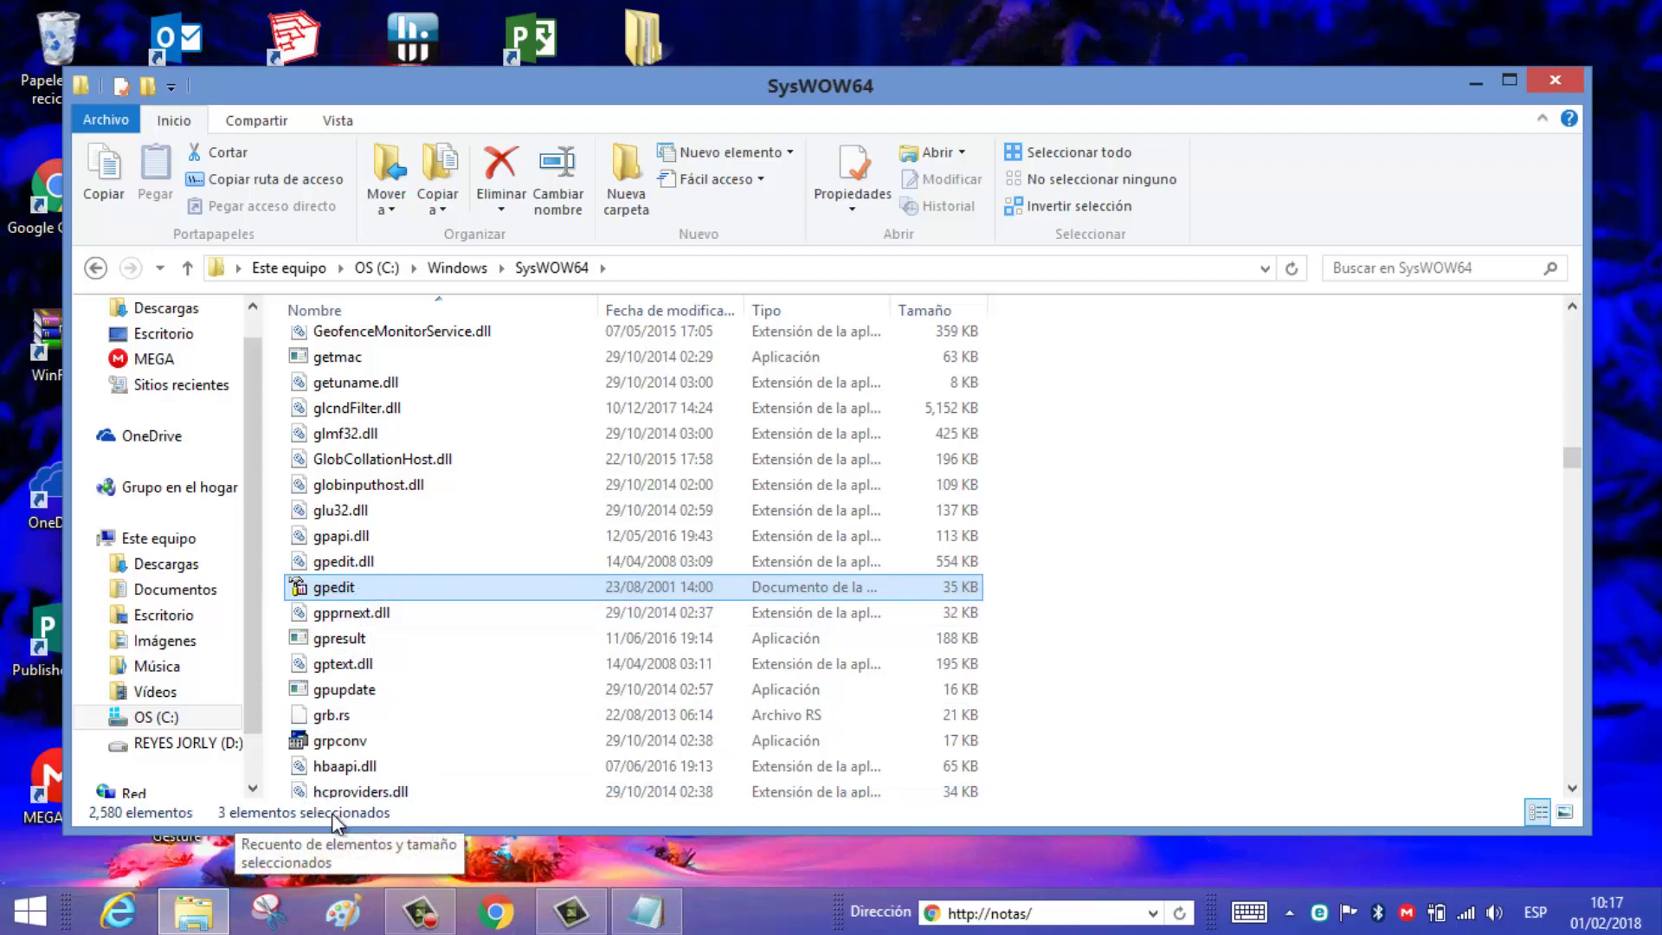
right_click(357, 589)
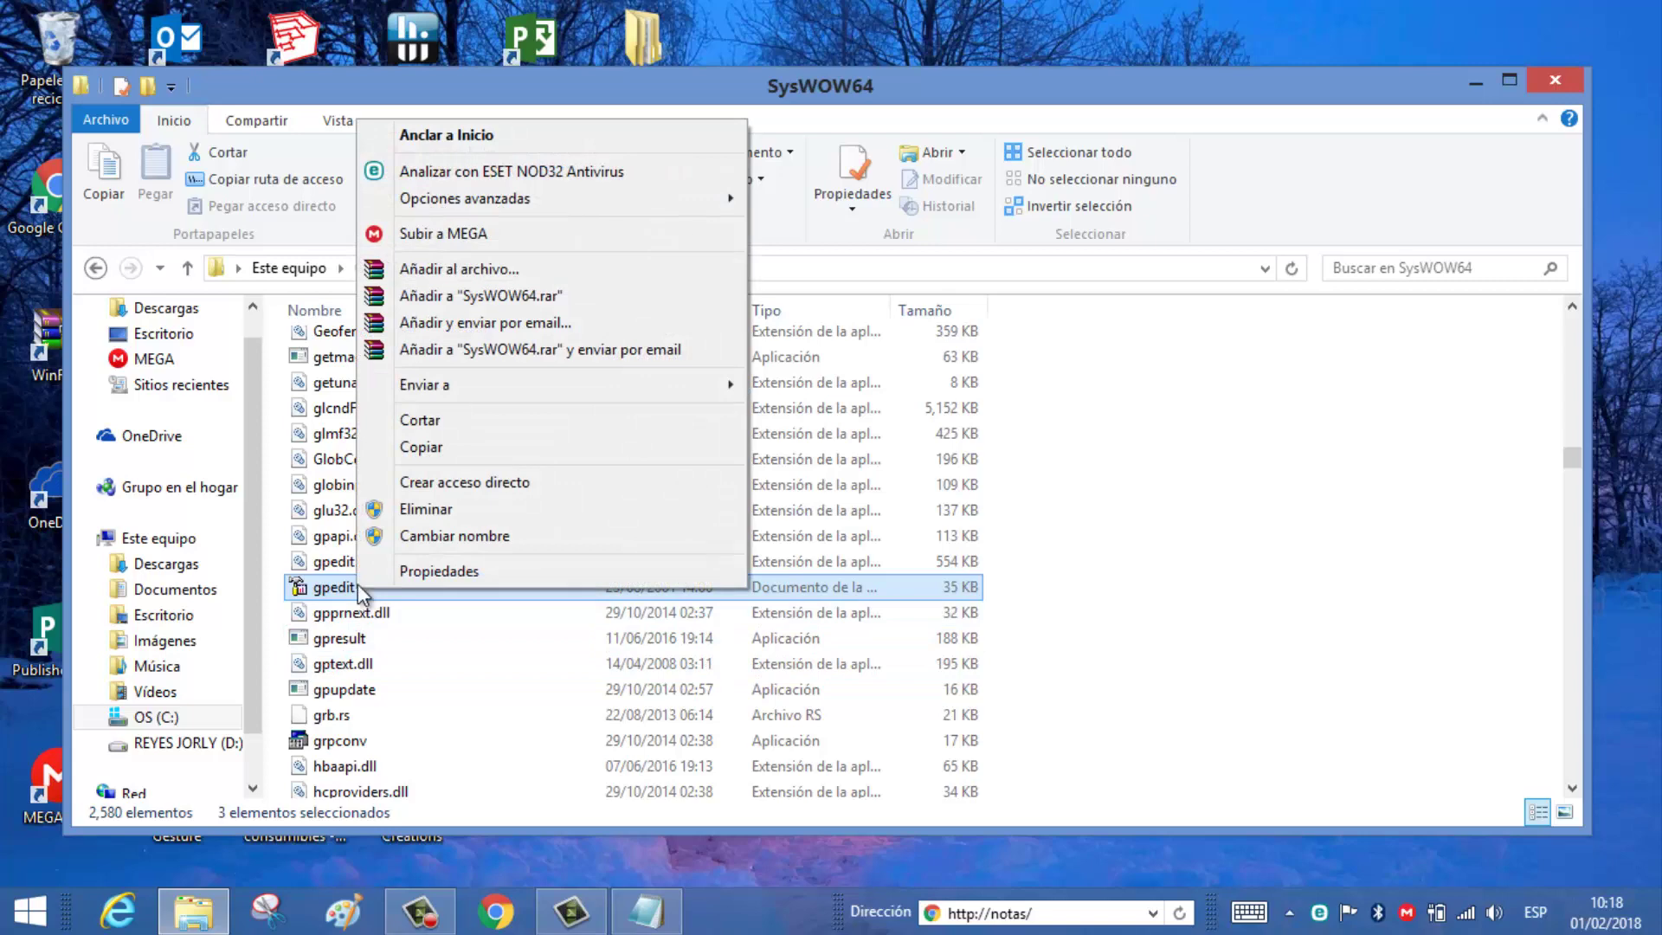
left_click(438, 448)
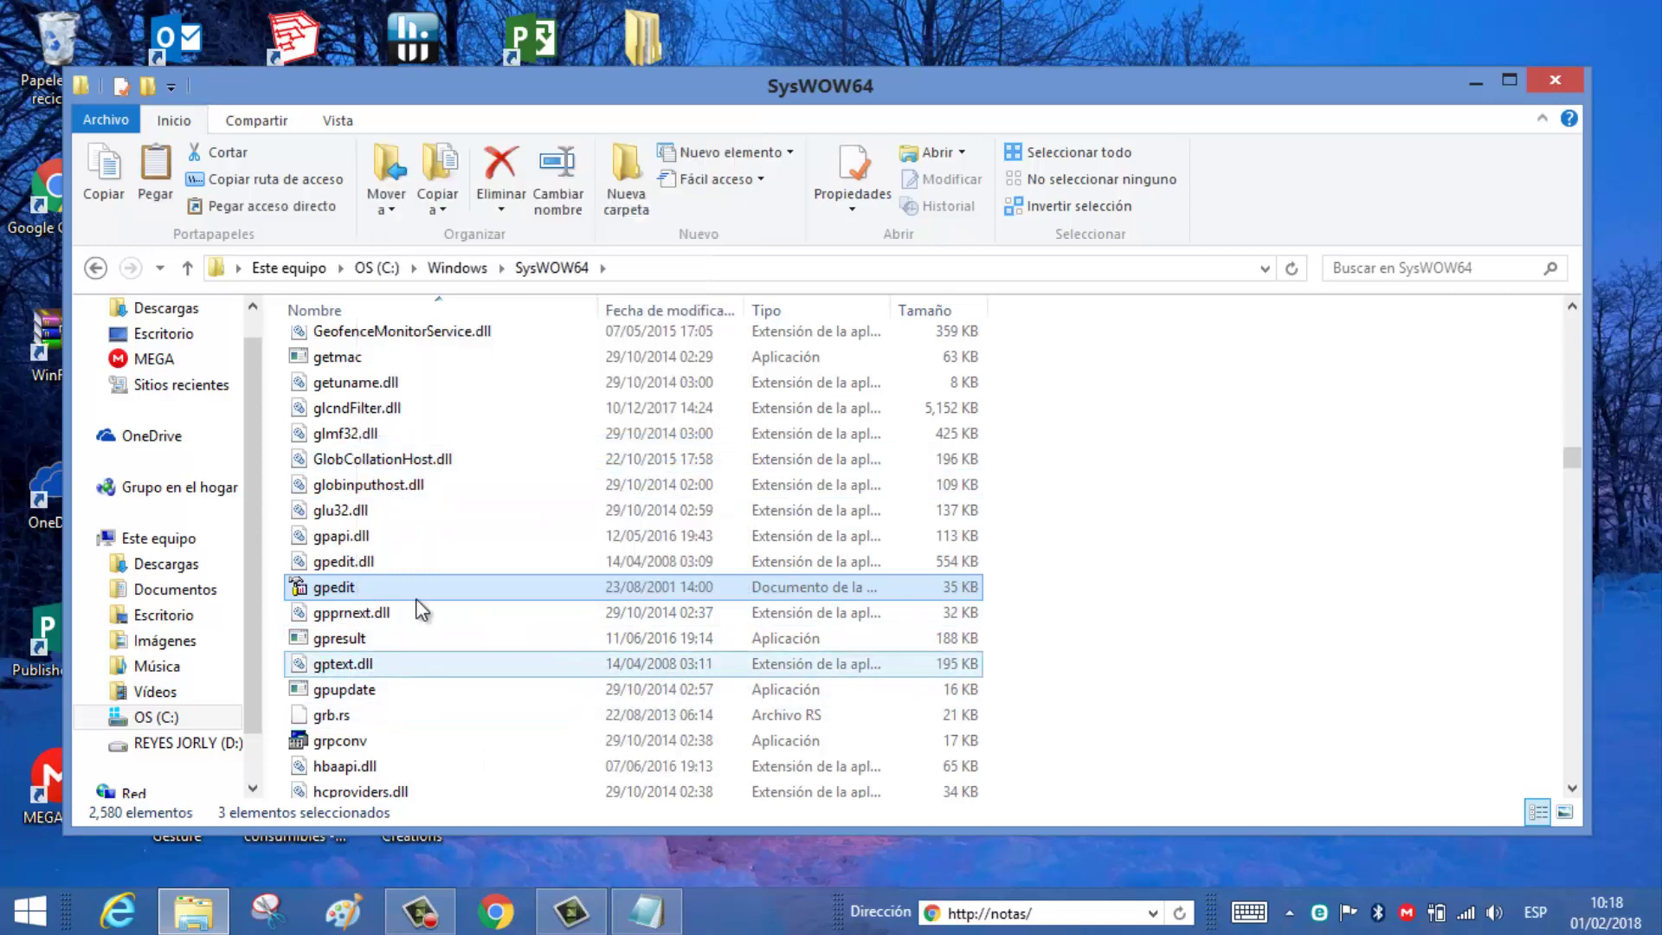
scroll(485, 619, "up", 6)
scroll(519, 658, "down", 5)
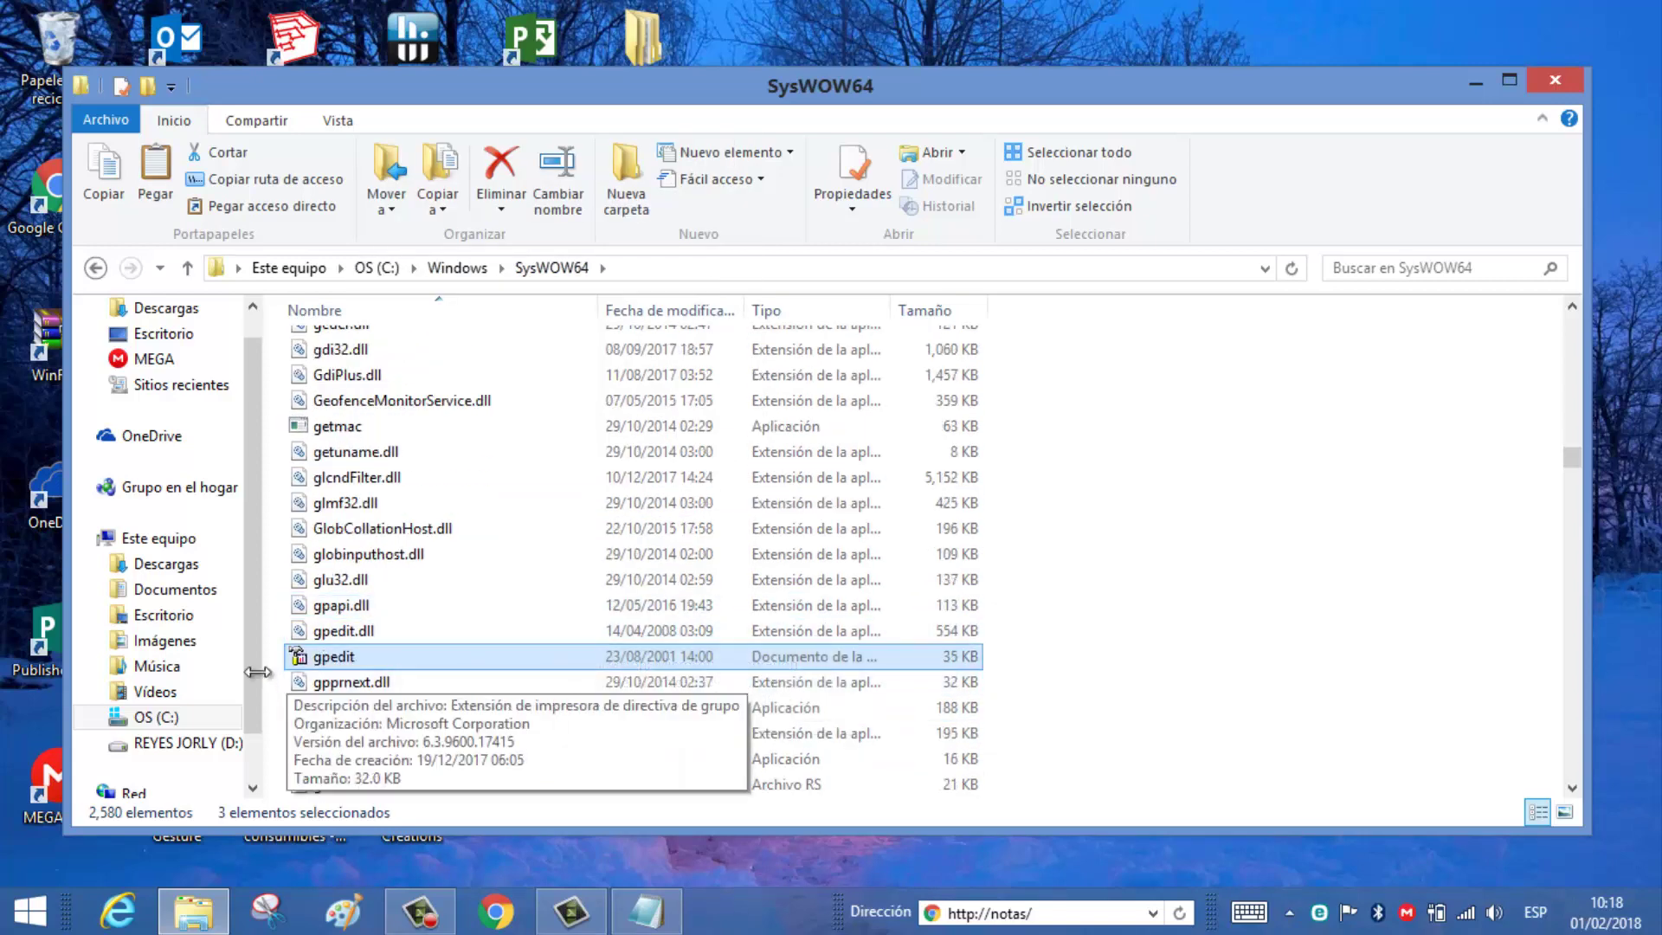
right_click(360, 659)
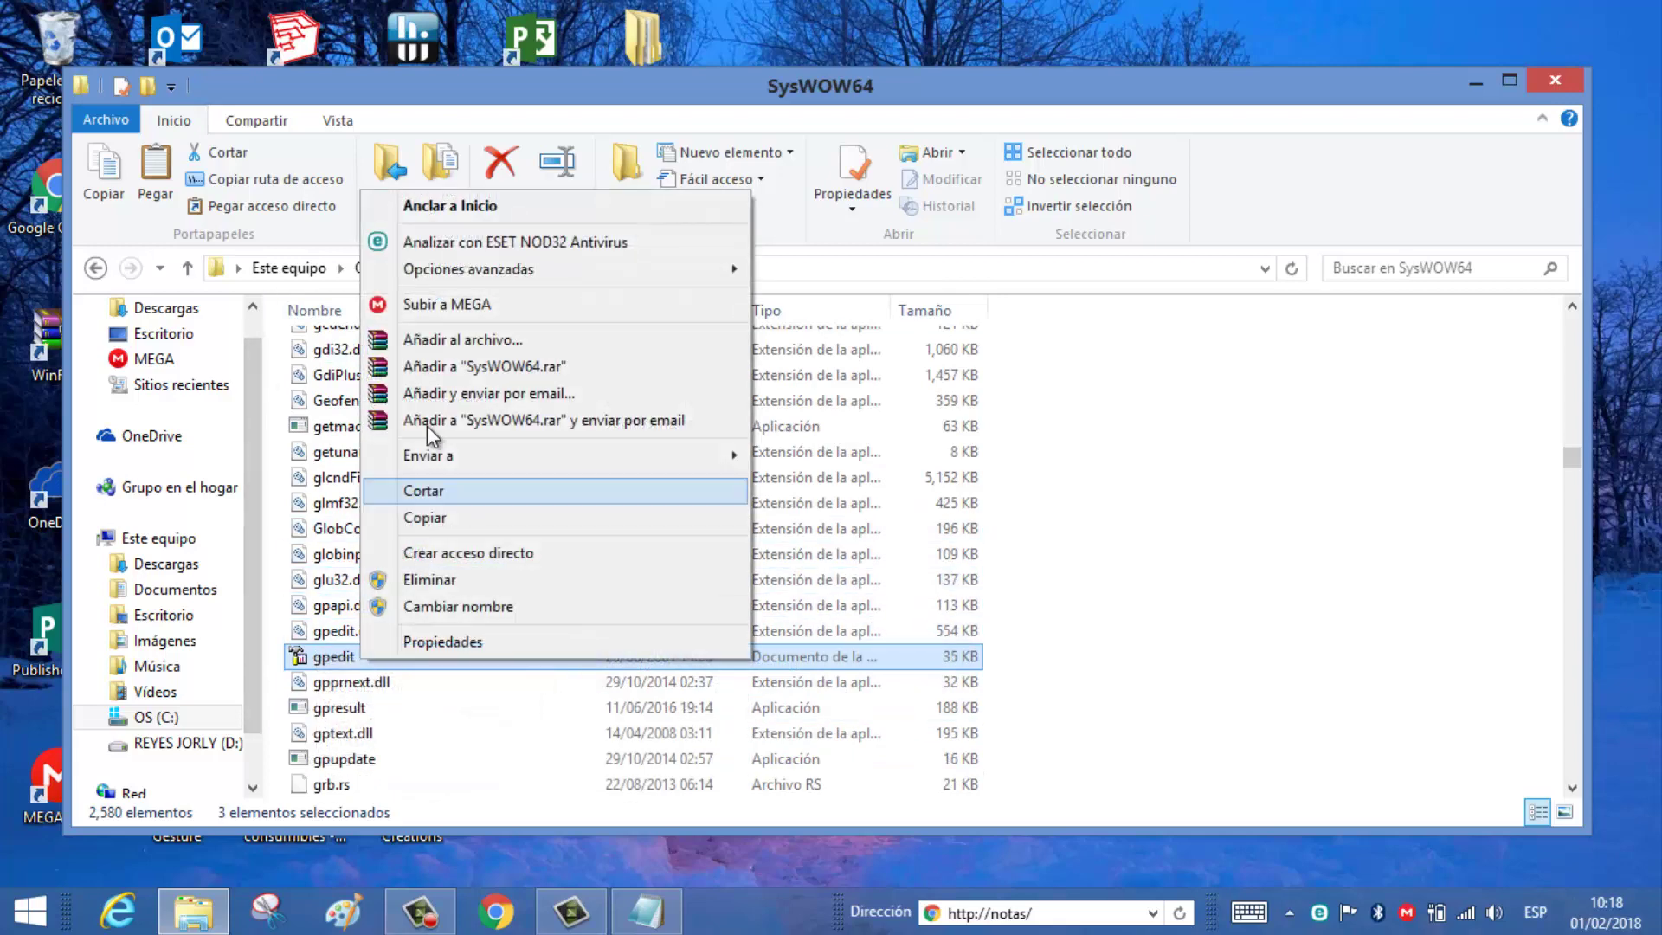
left_click(429, 517)
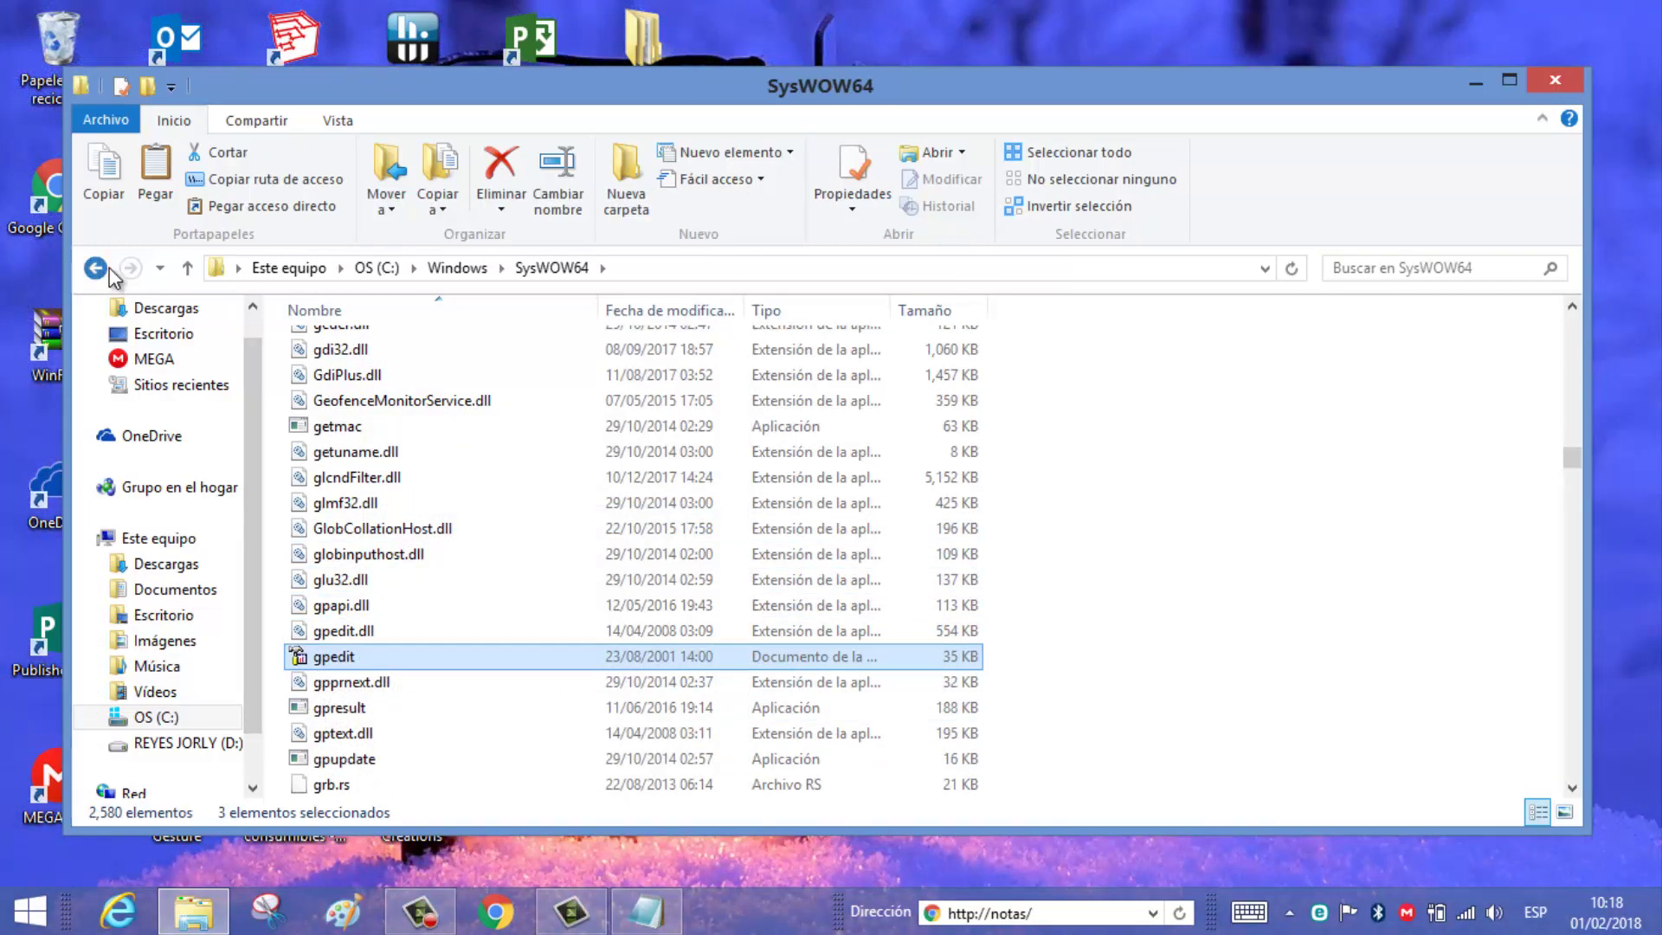
Go to the System32 folder in Windows and paste the copied items onto its catroot folder, granting administrator permission.
left_click(107, 269)
double_click(400, 738)
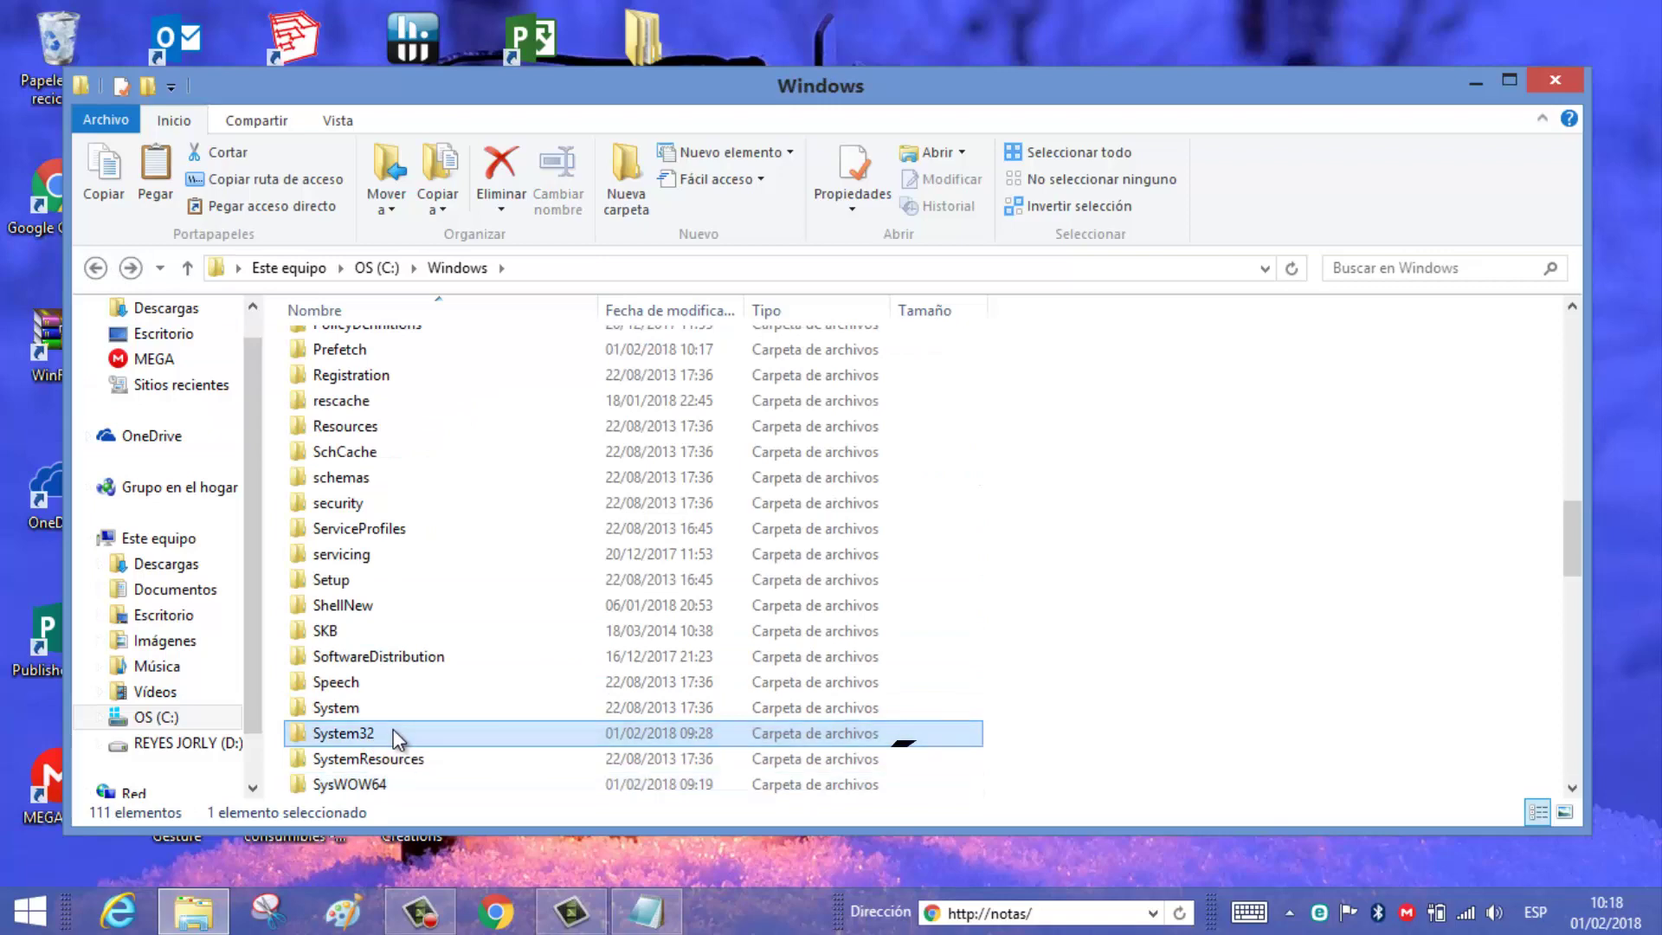
left_click(428, 558)
right_click(428, 560)
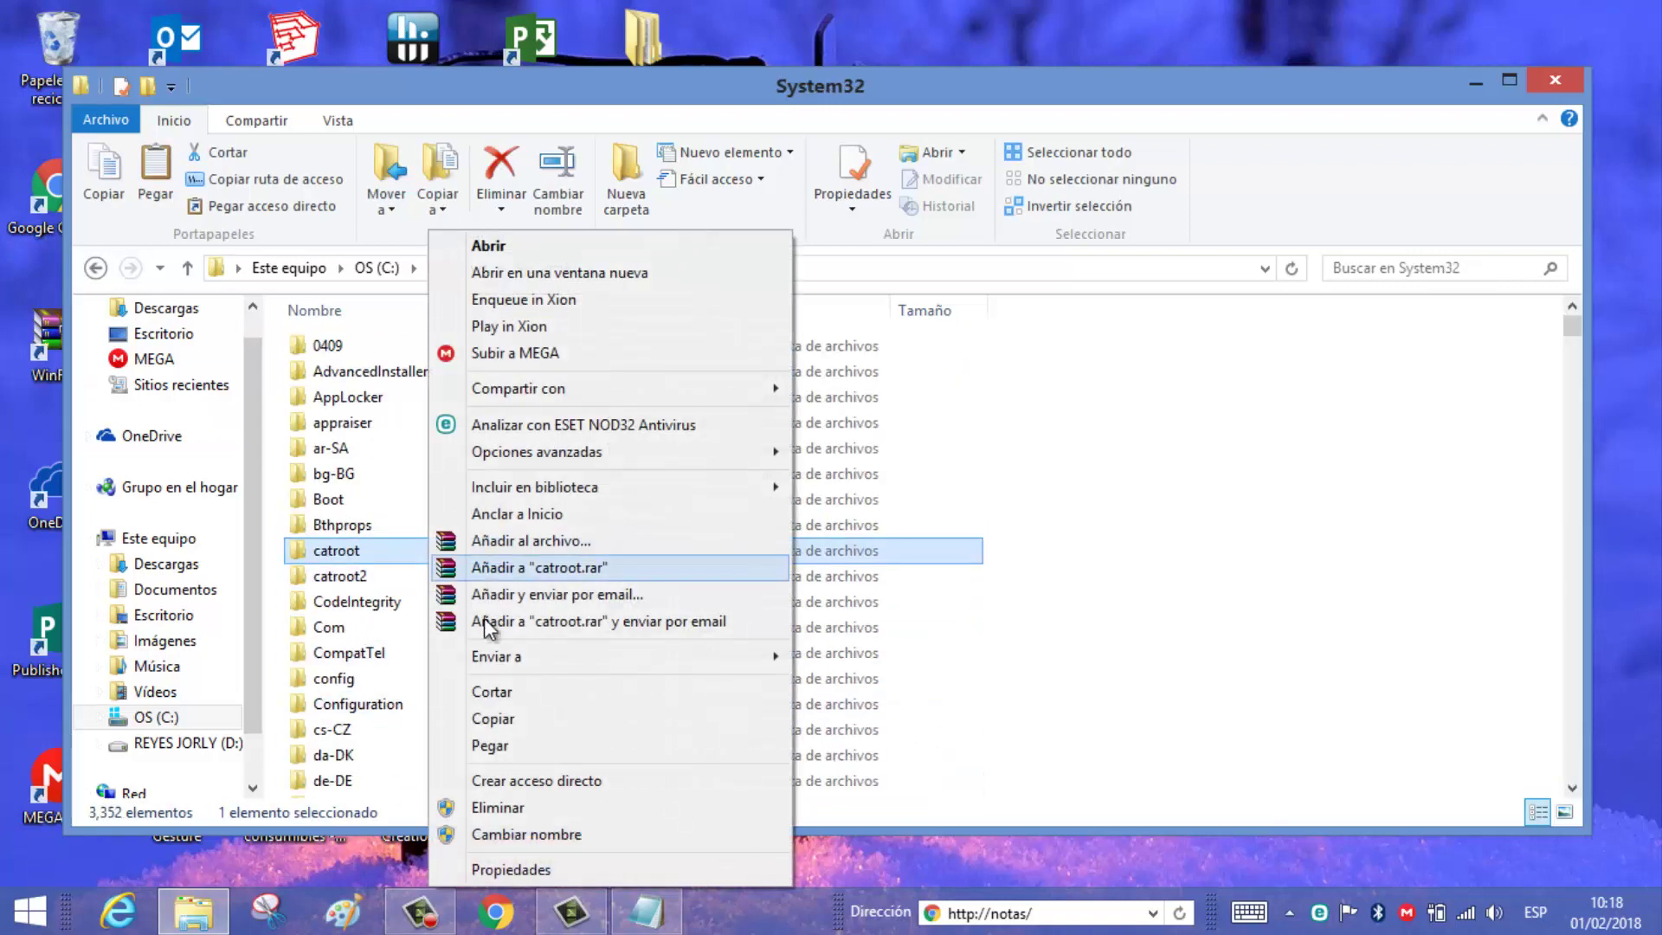
left_click(503, 745)
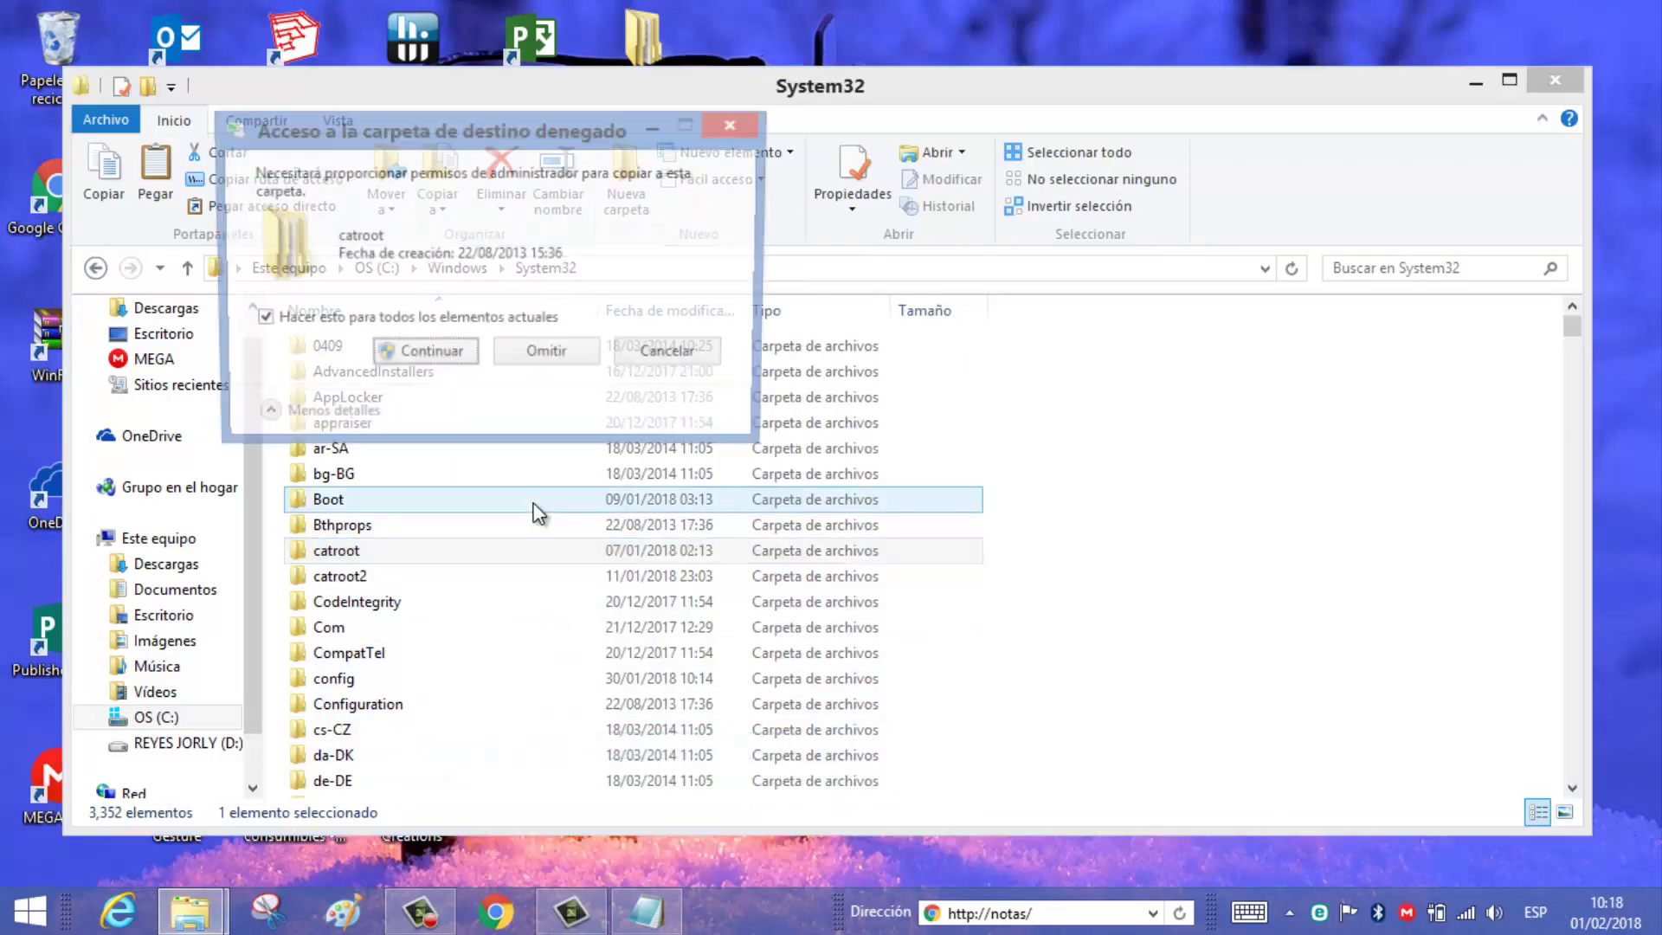
left_click(430, 359)
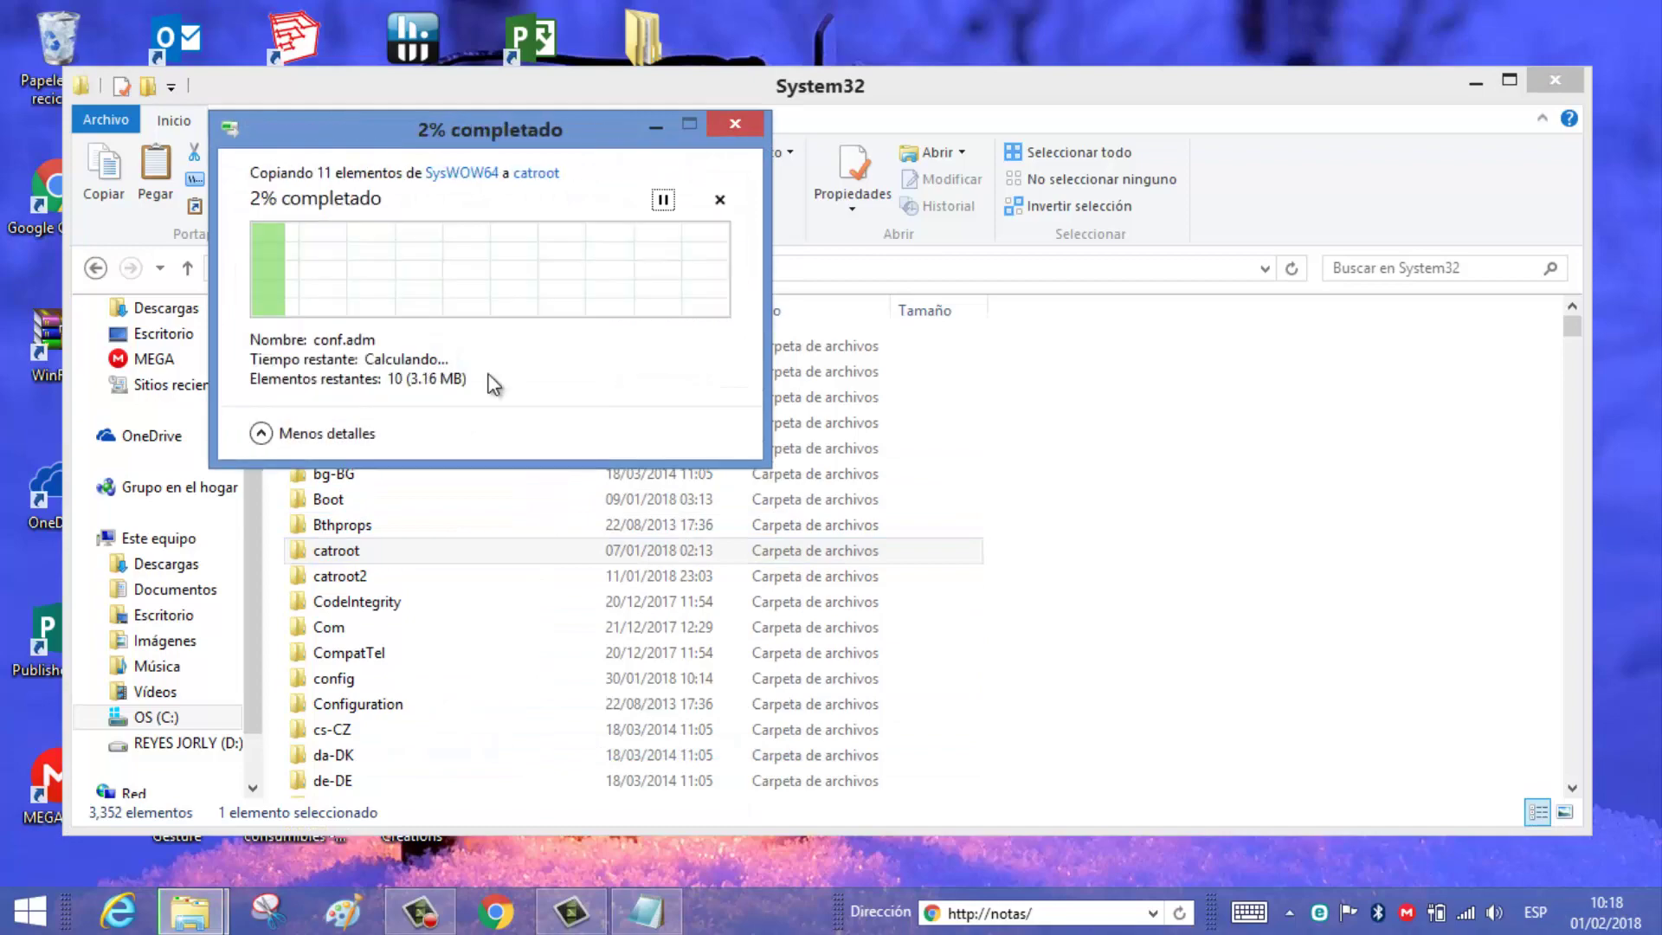
Locate the gpedit file in System32, and close the folder window.
type("gpedit.msc")
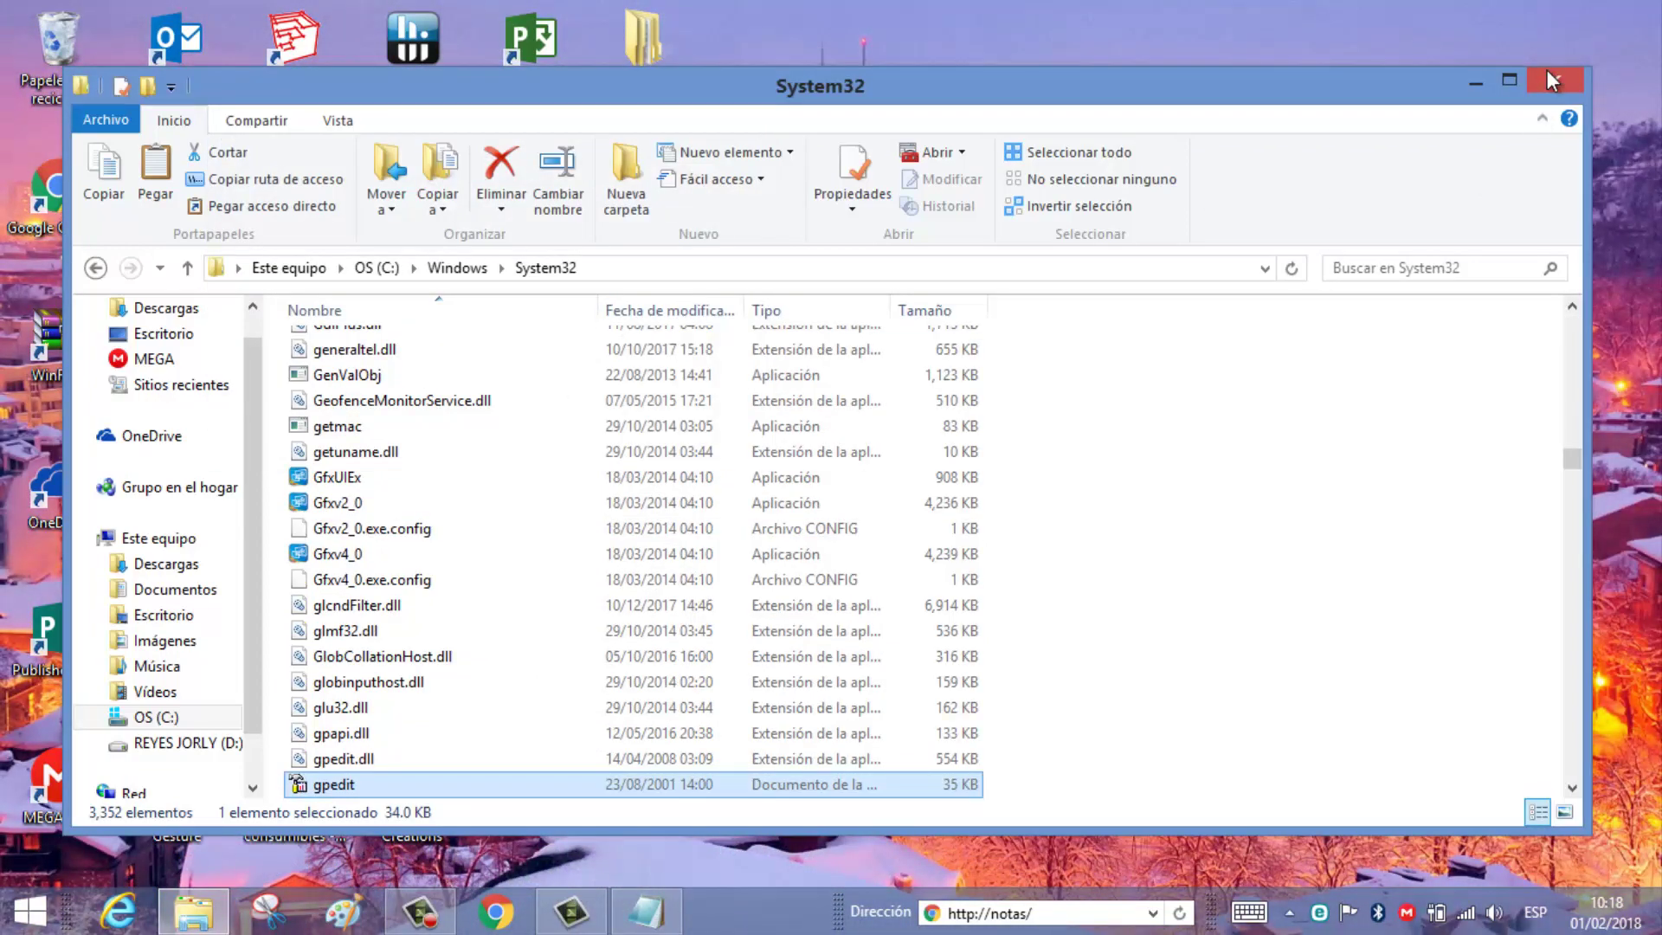
left_click(1549, 82)
key("F5")
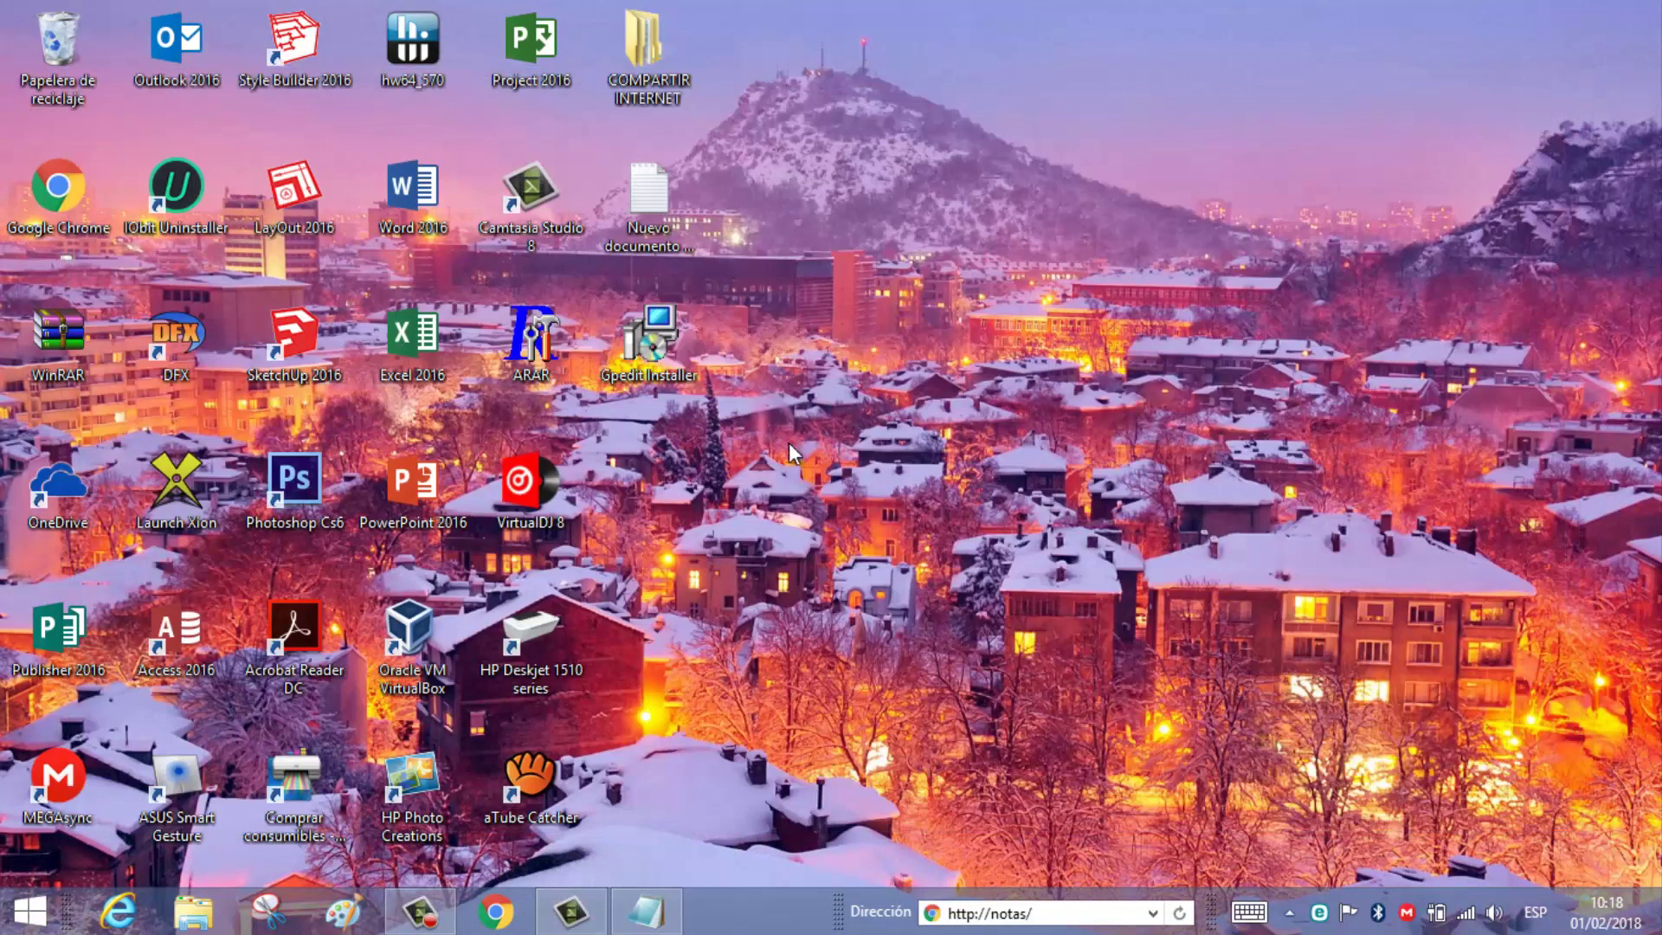
Close the Notepad document without saving and delete the text document and Gpedit Installer from the desktop.
left_click_drag(716, 158, 657, 432)
left_click(647, 910)
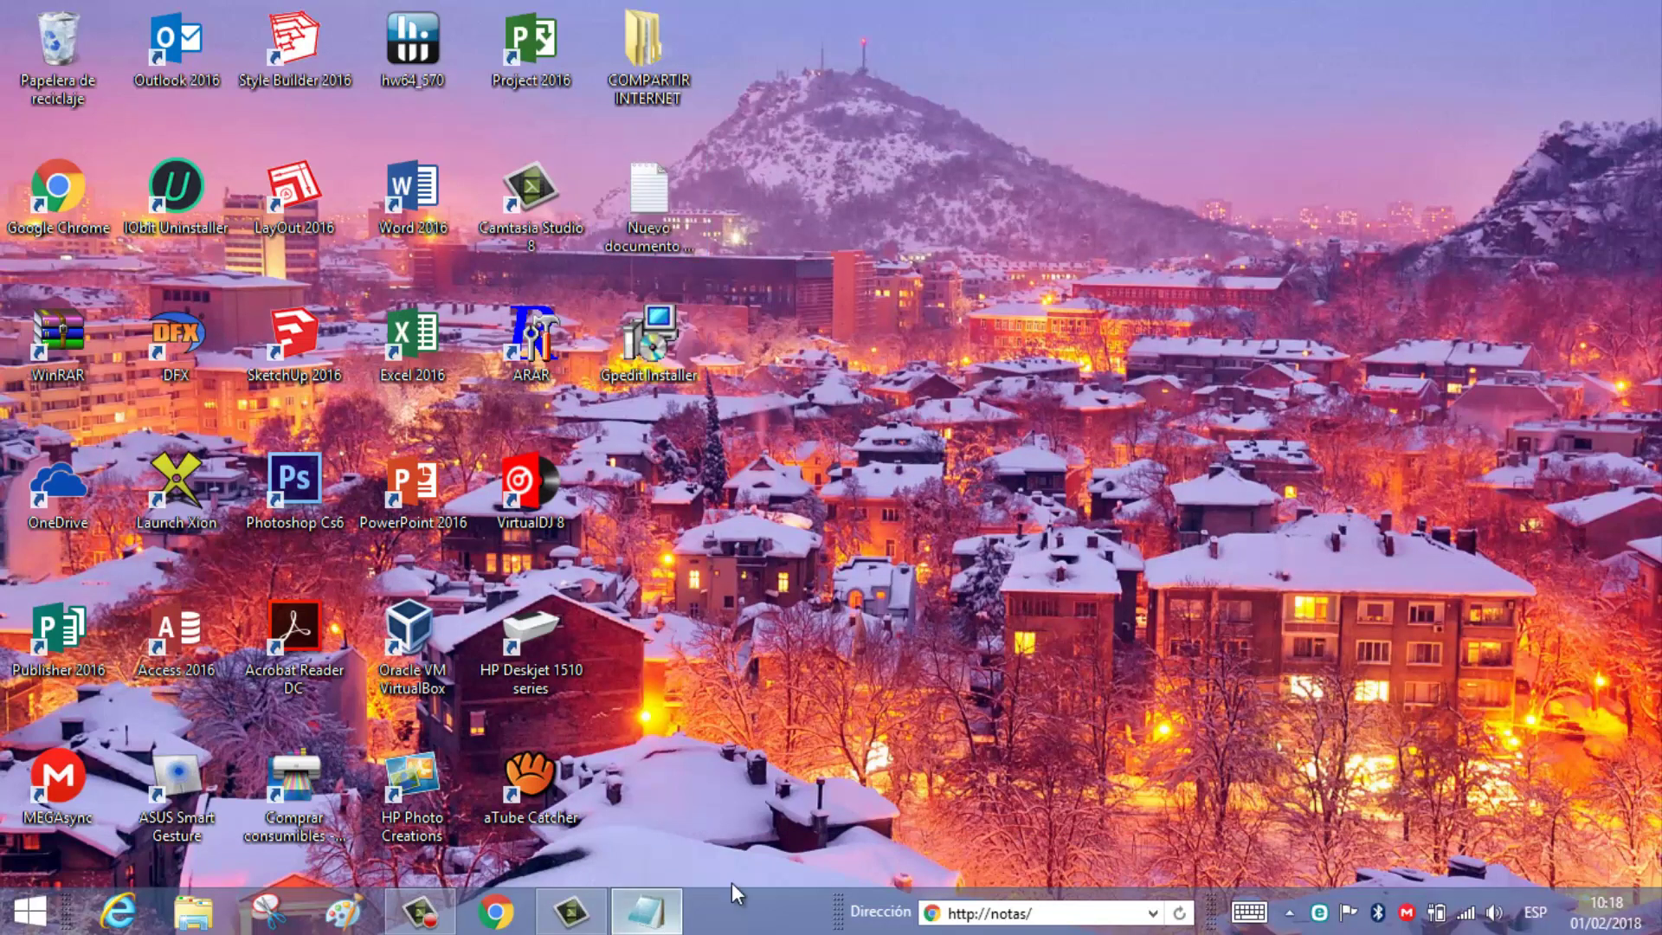
left_click(1505, 44)
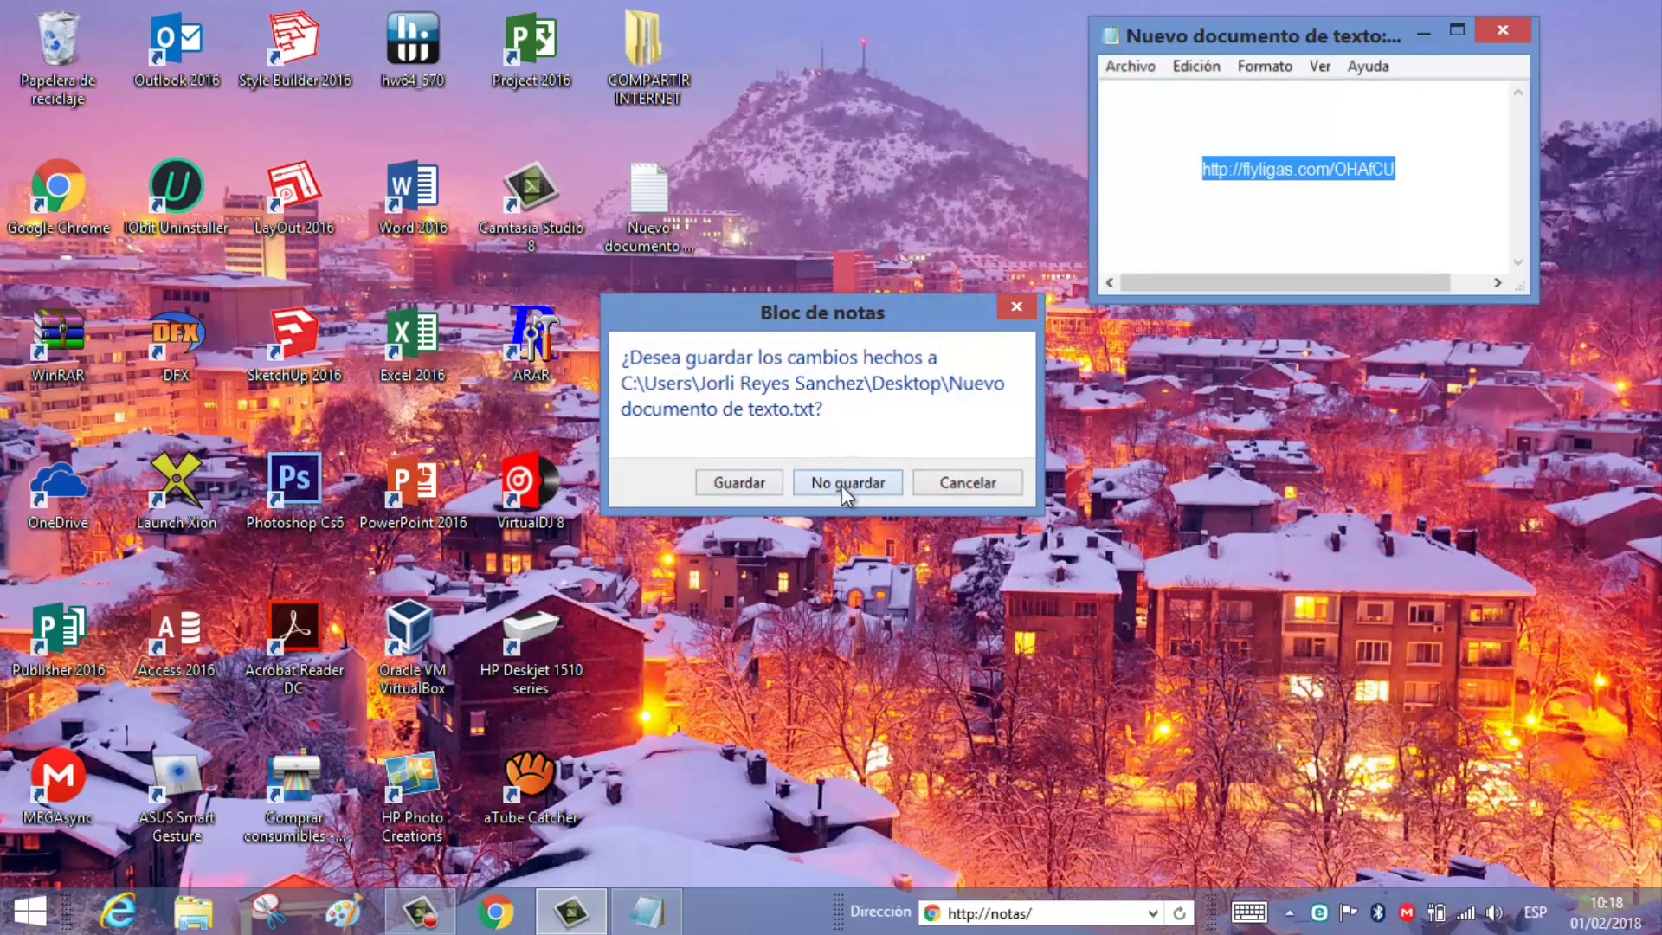
left_click(845, 481)
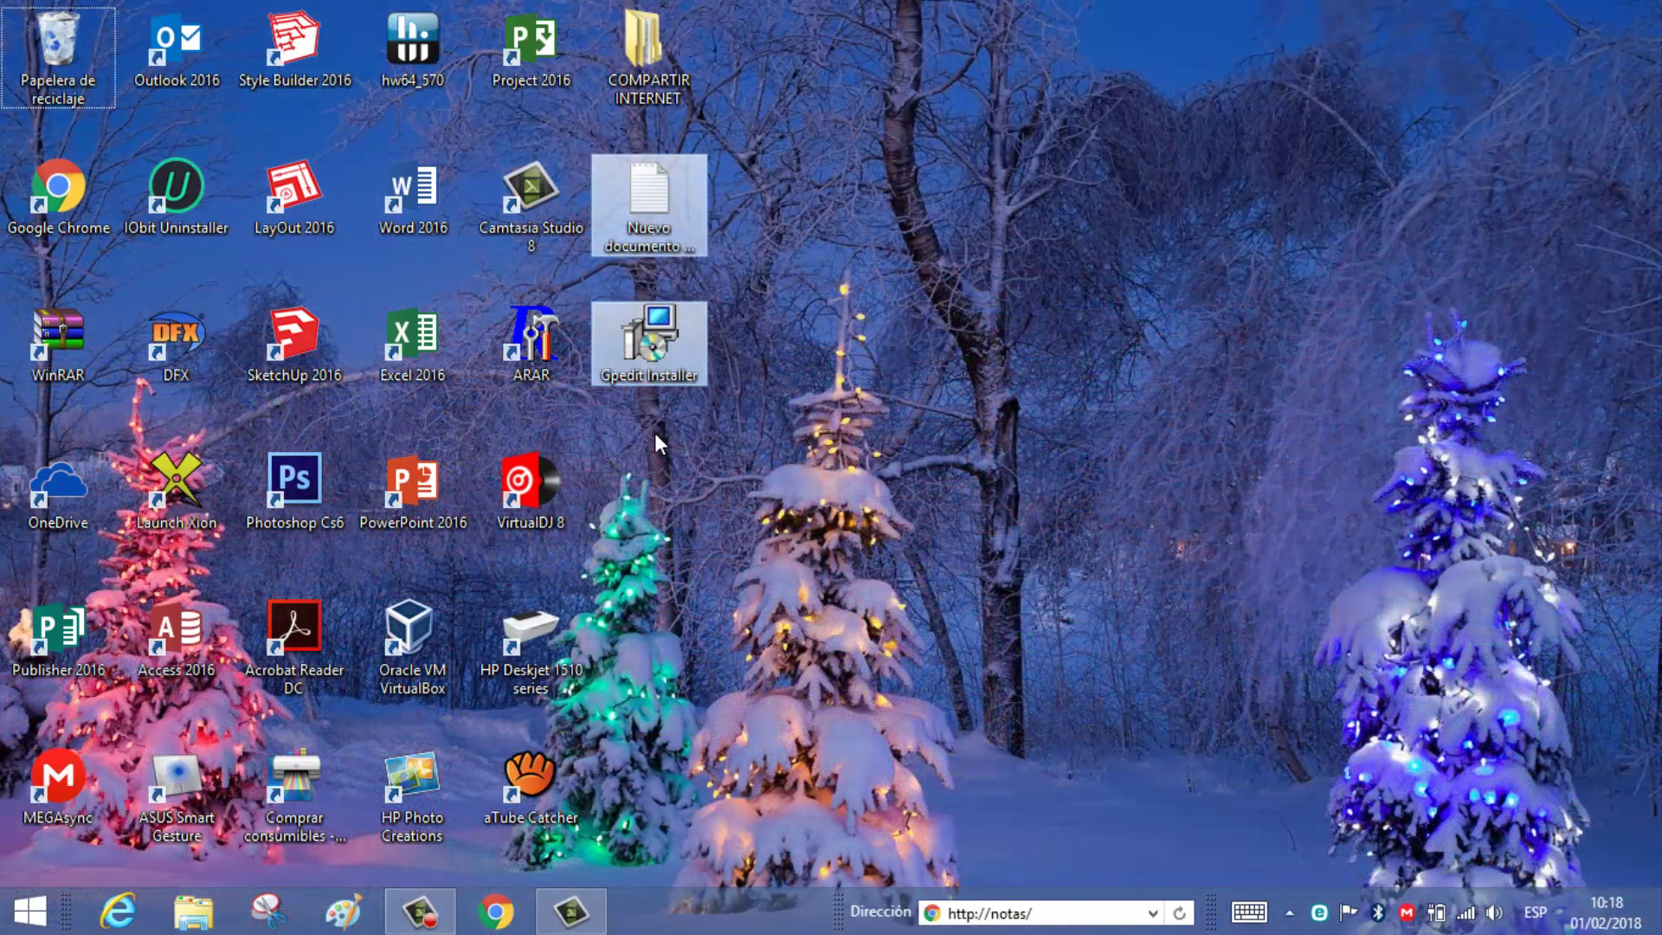
key("Delete")
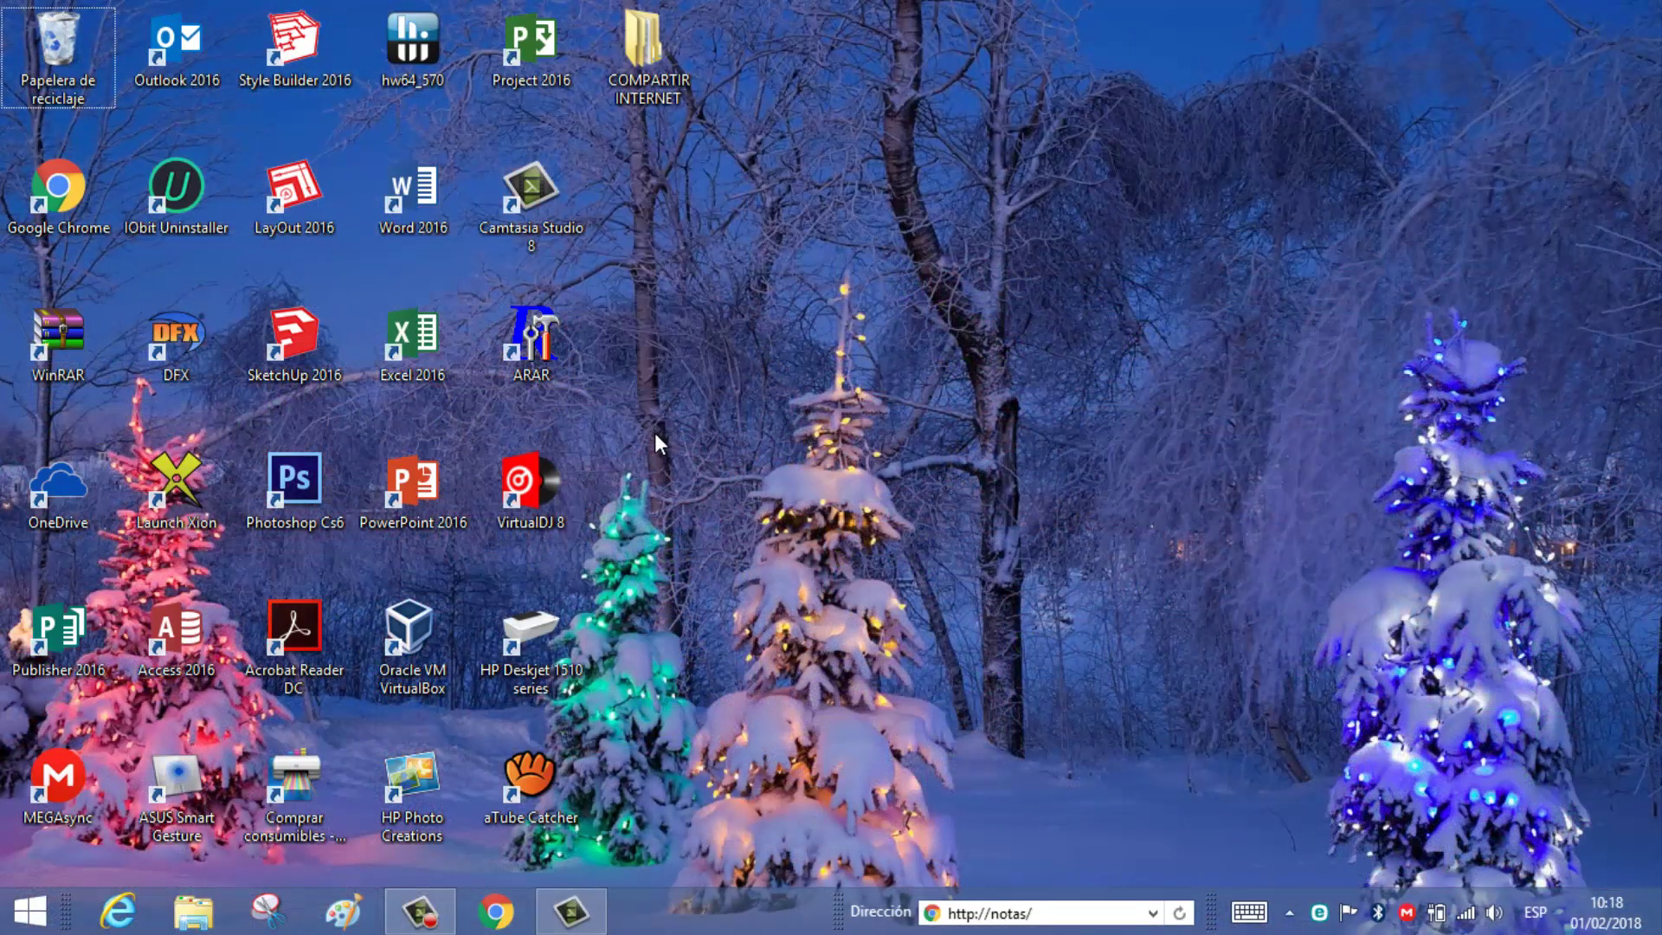
right_click(718, 433)
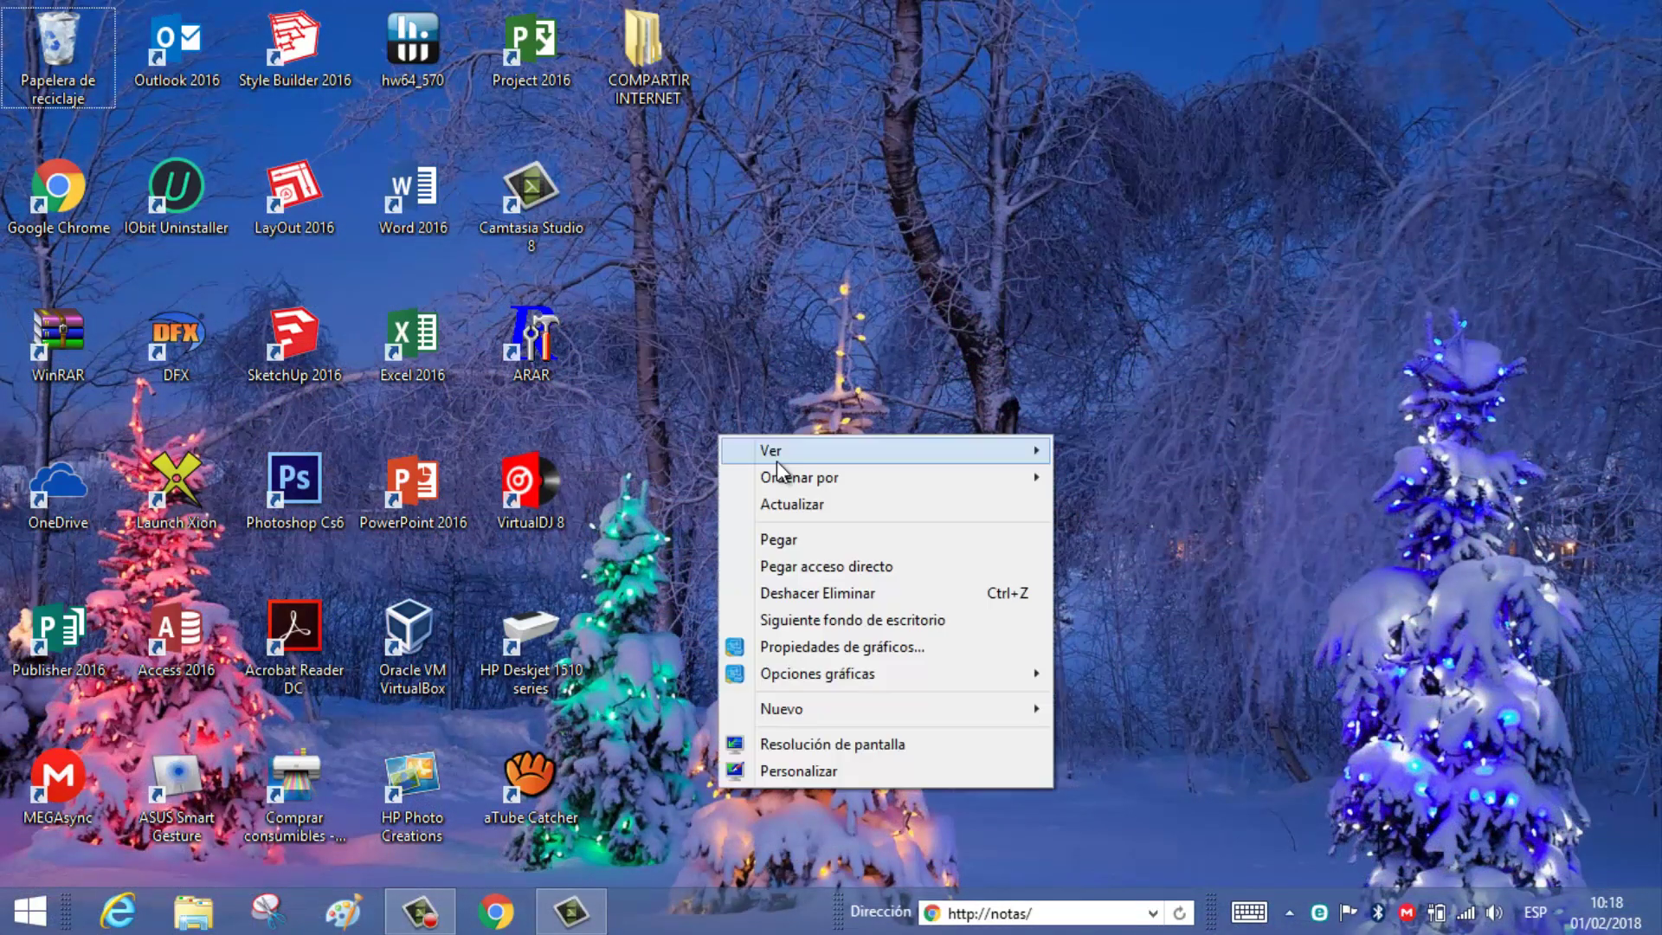
left_click(807, 506)
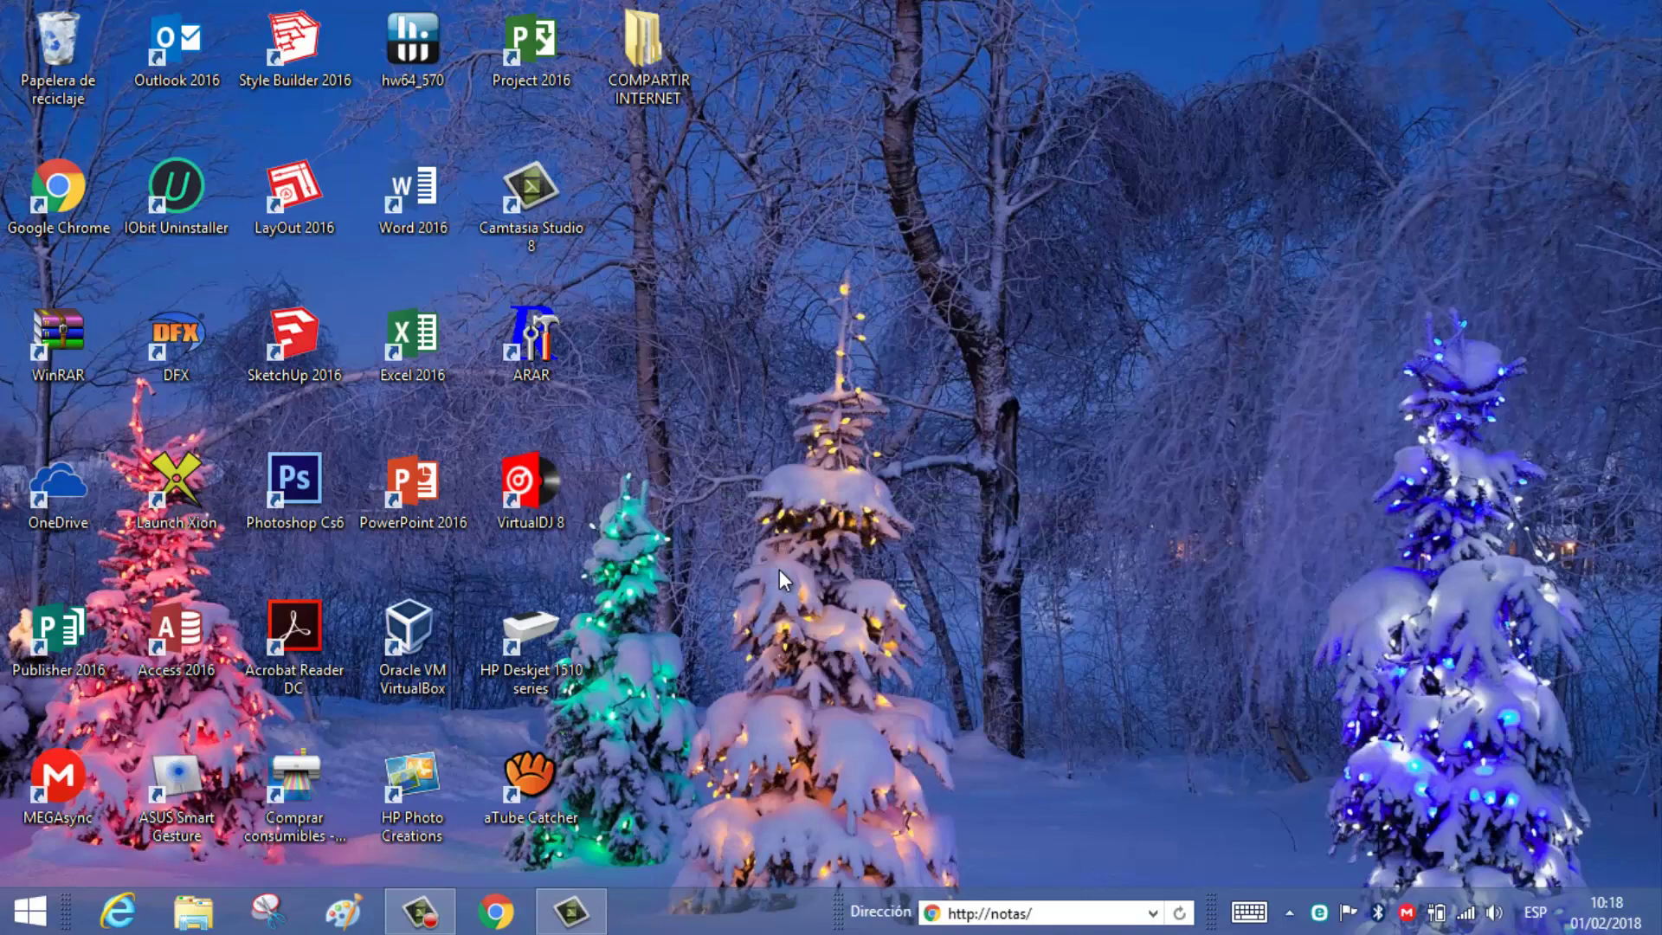
Open the Windows Temp folder by running temp and enter its gpedit folder.
key("super+r")
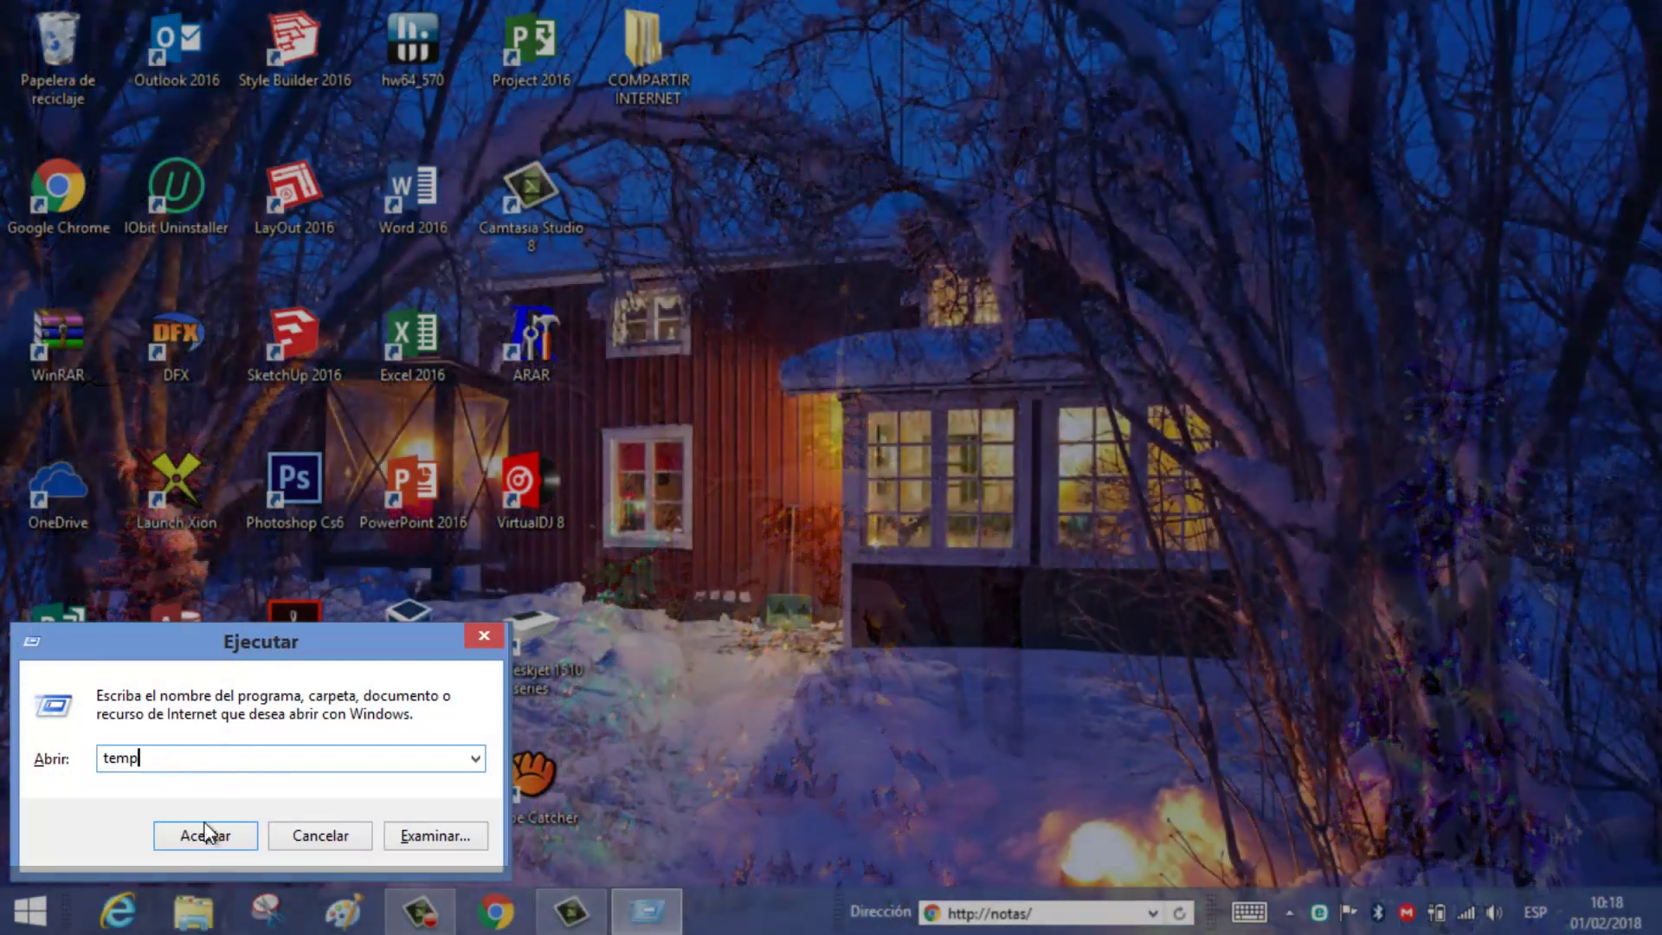
left_click(210, 833)
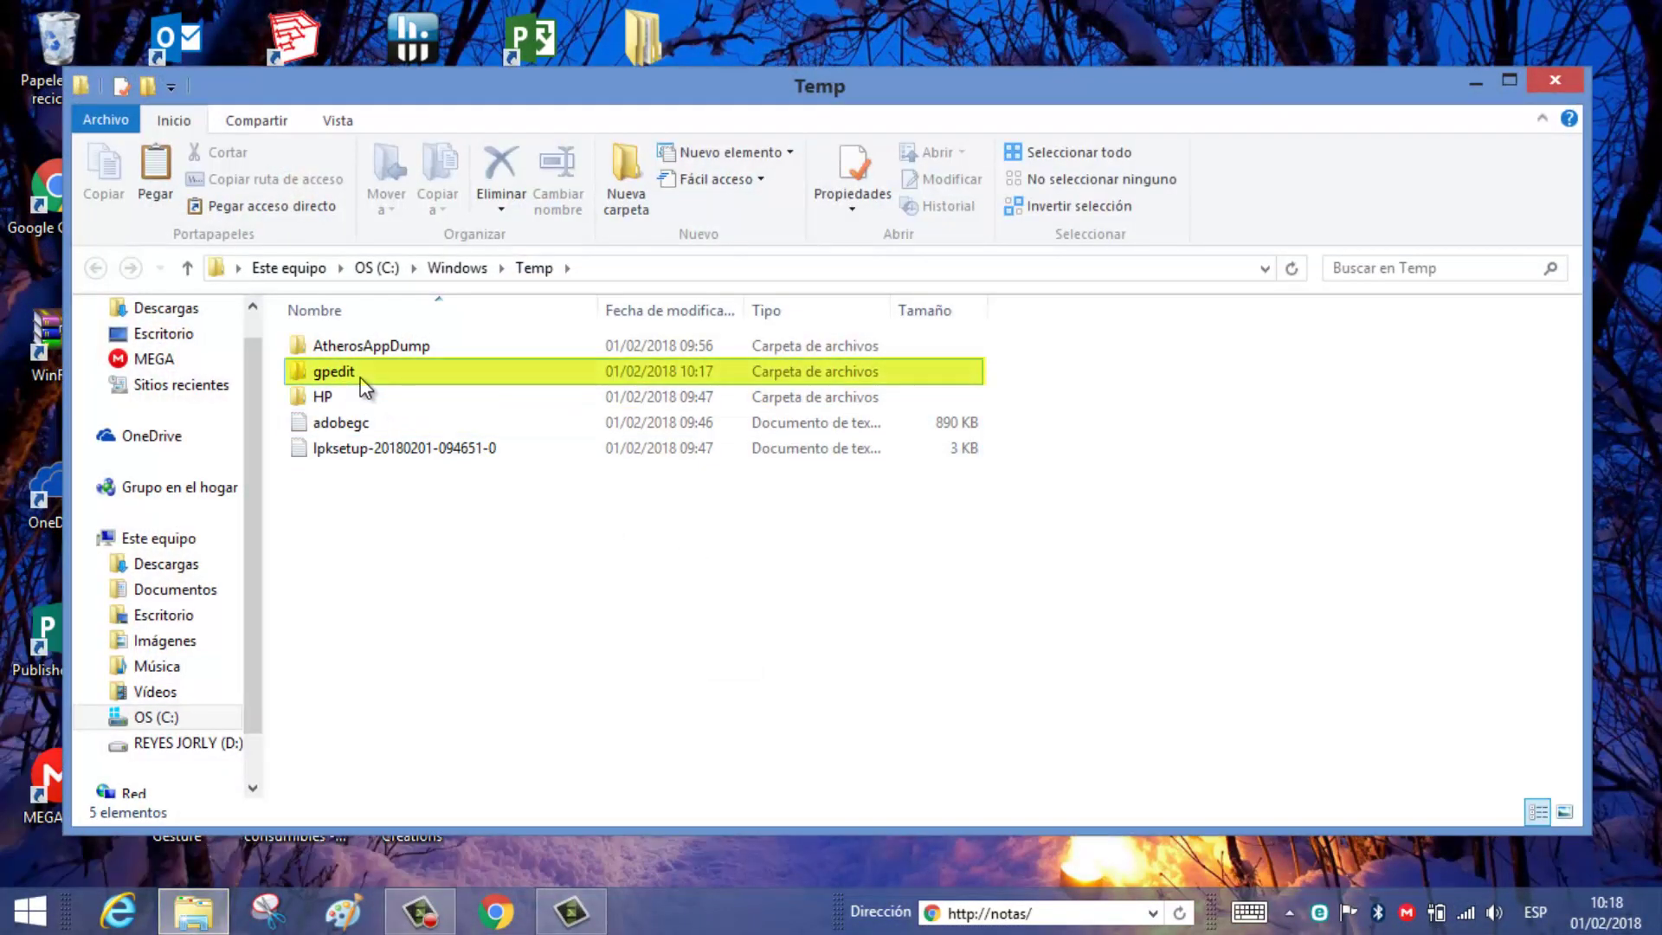
double_click(363, 382)
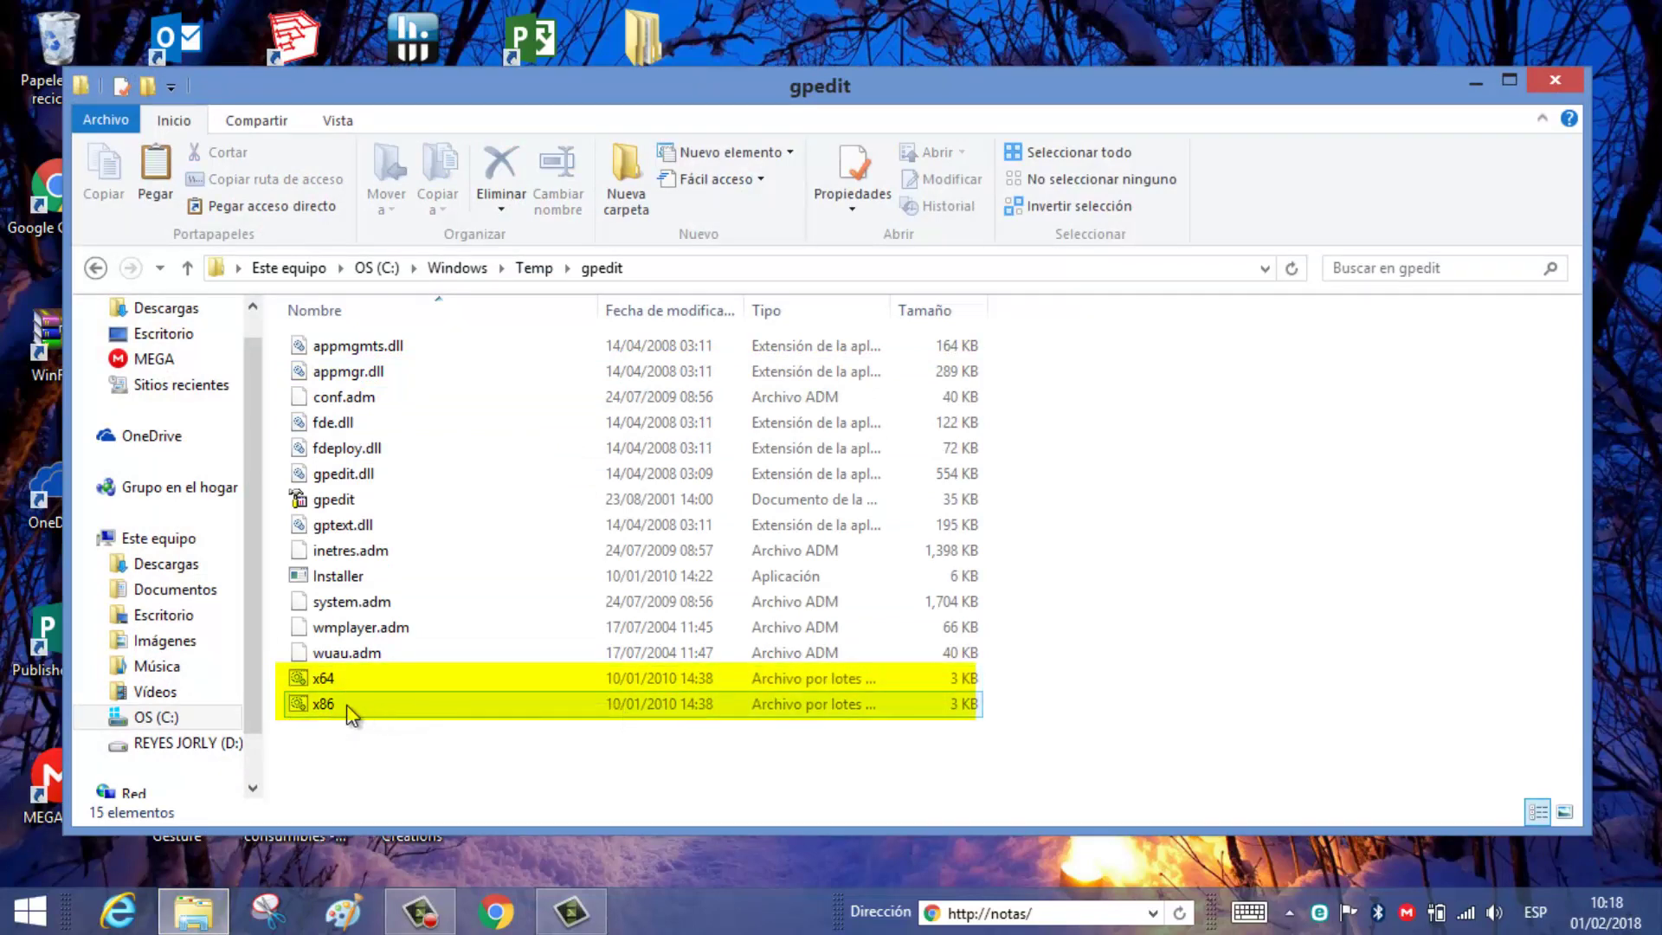
Open the x64 batch file for editing in Notepad and enlarge its window to show the full lines.
left_click(338, 679)
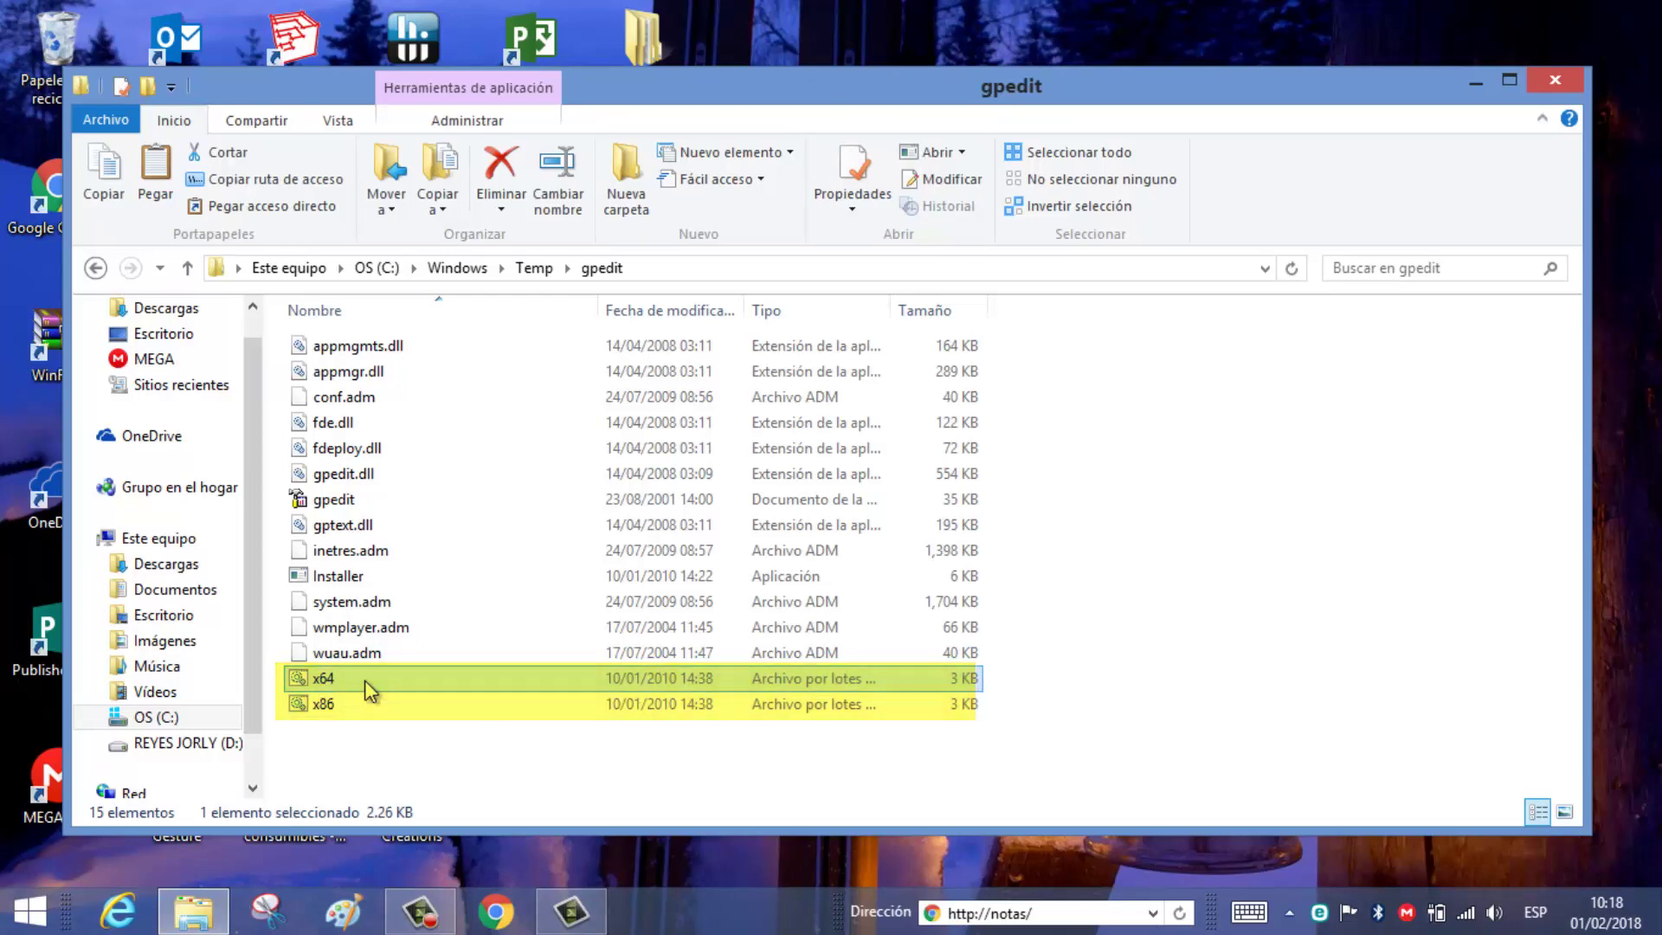
right_click(365, 679)
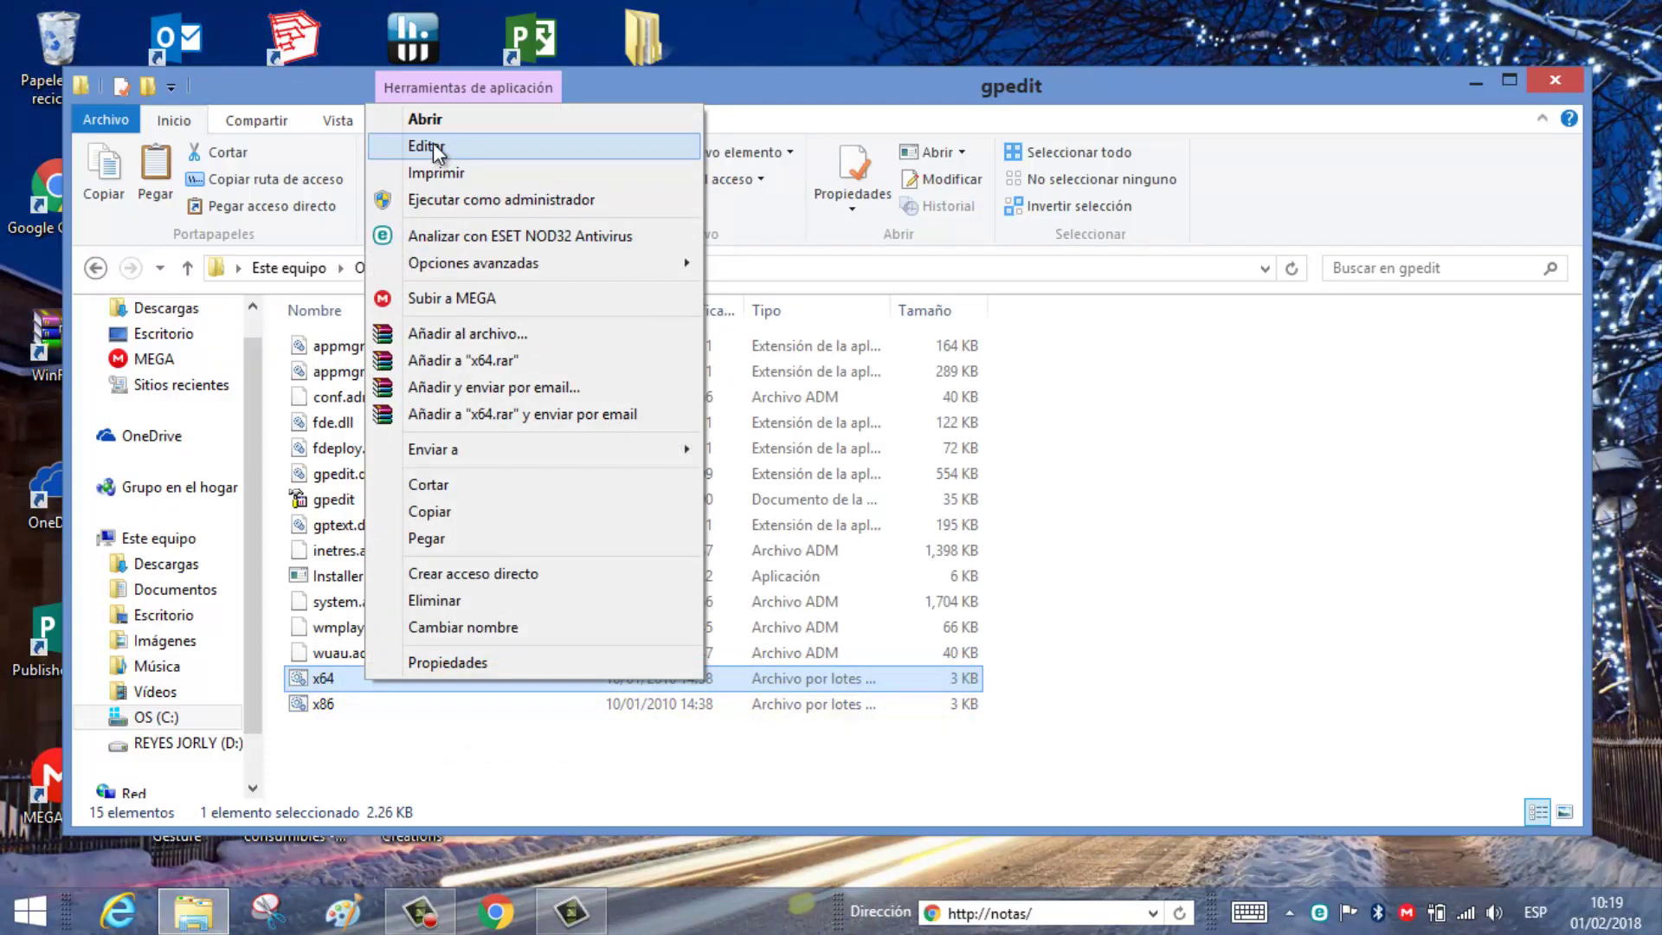
left_click(433, 145)
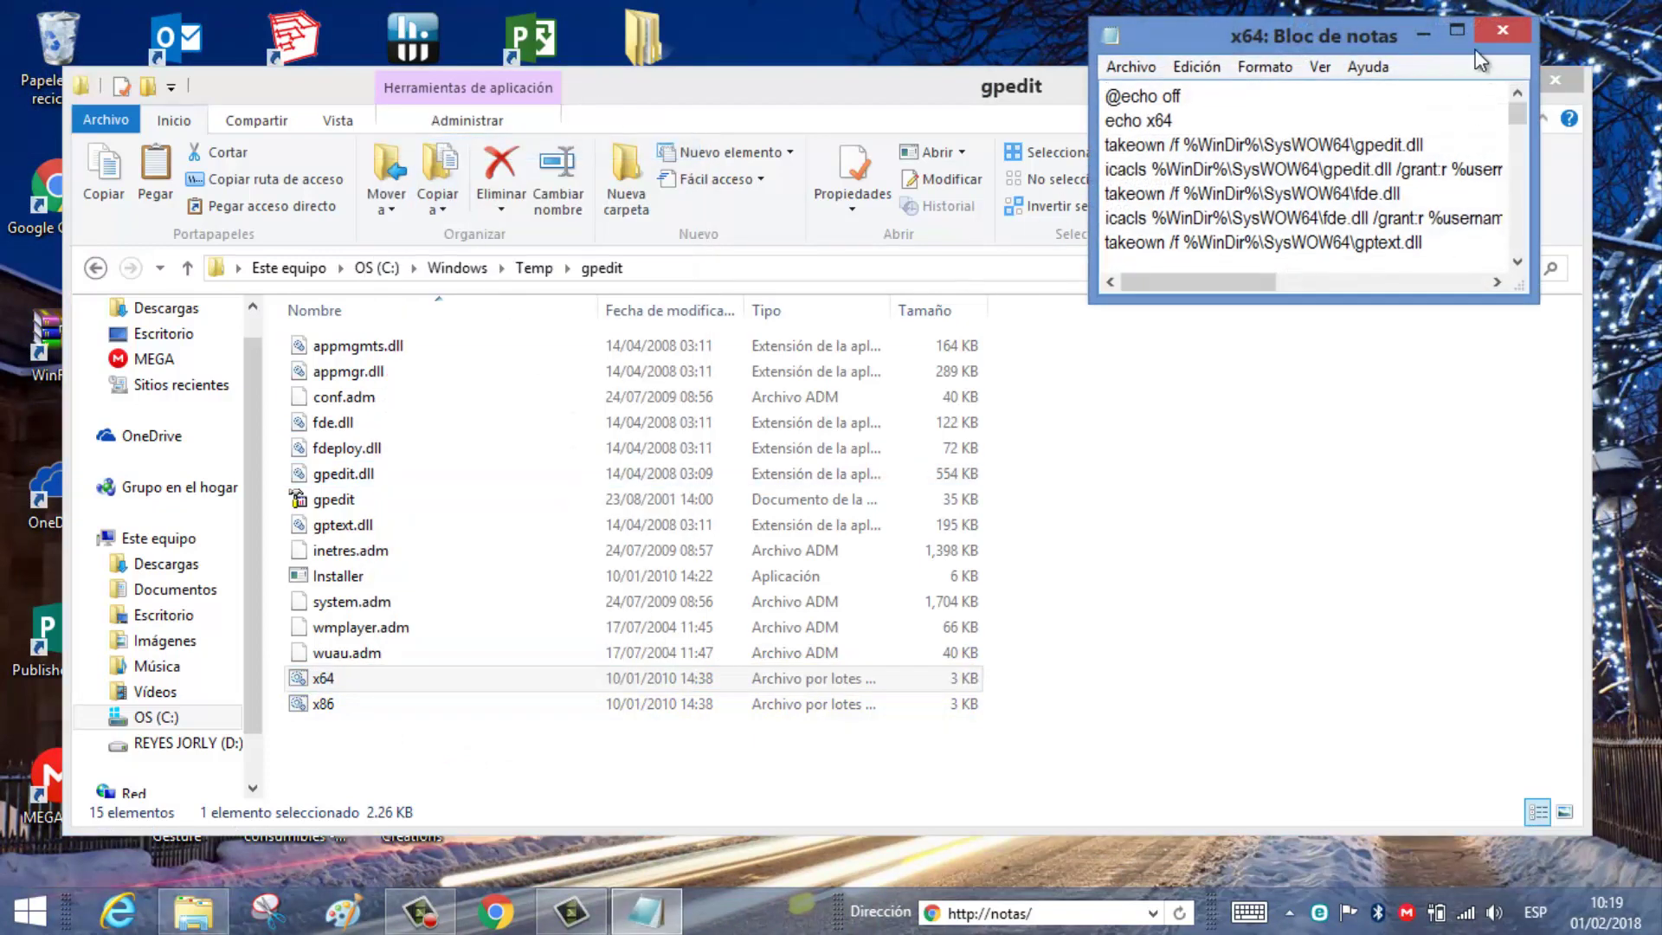
left_click_drag(1405, 300, 1384, 782)
left_click_drag(1090, 387, 257, 387)
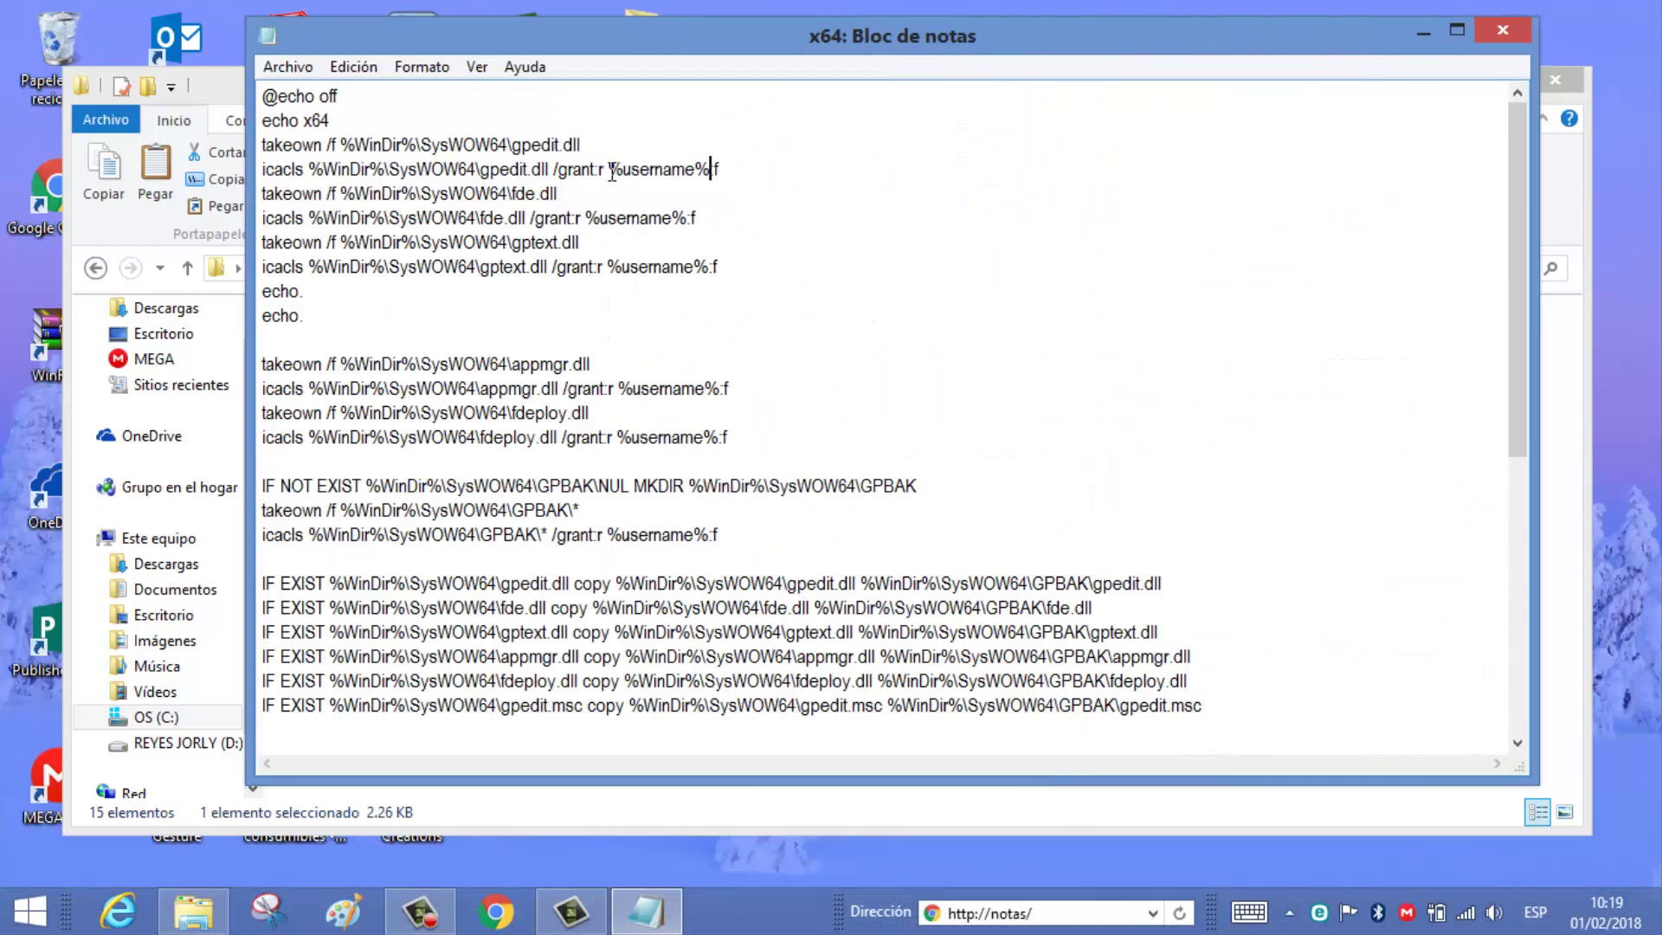
Enclose %username% in double quotes in the gpedit.dll icacls line and copy the resulting "%username%":f text.
mouse_move(609, 171)
left_mouse_down()
mouse_move(715, 171)
mouse_move(610, 171)
left_mouse_up()
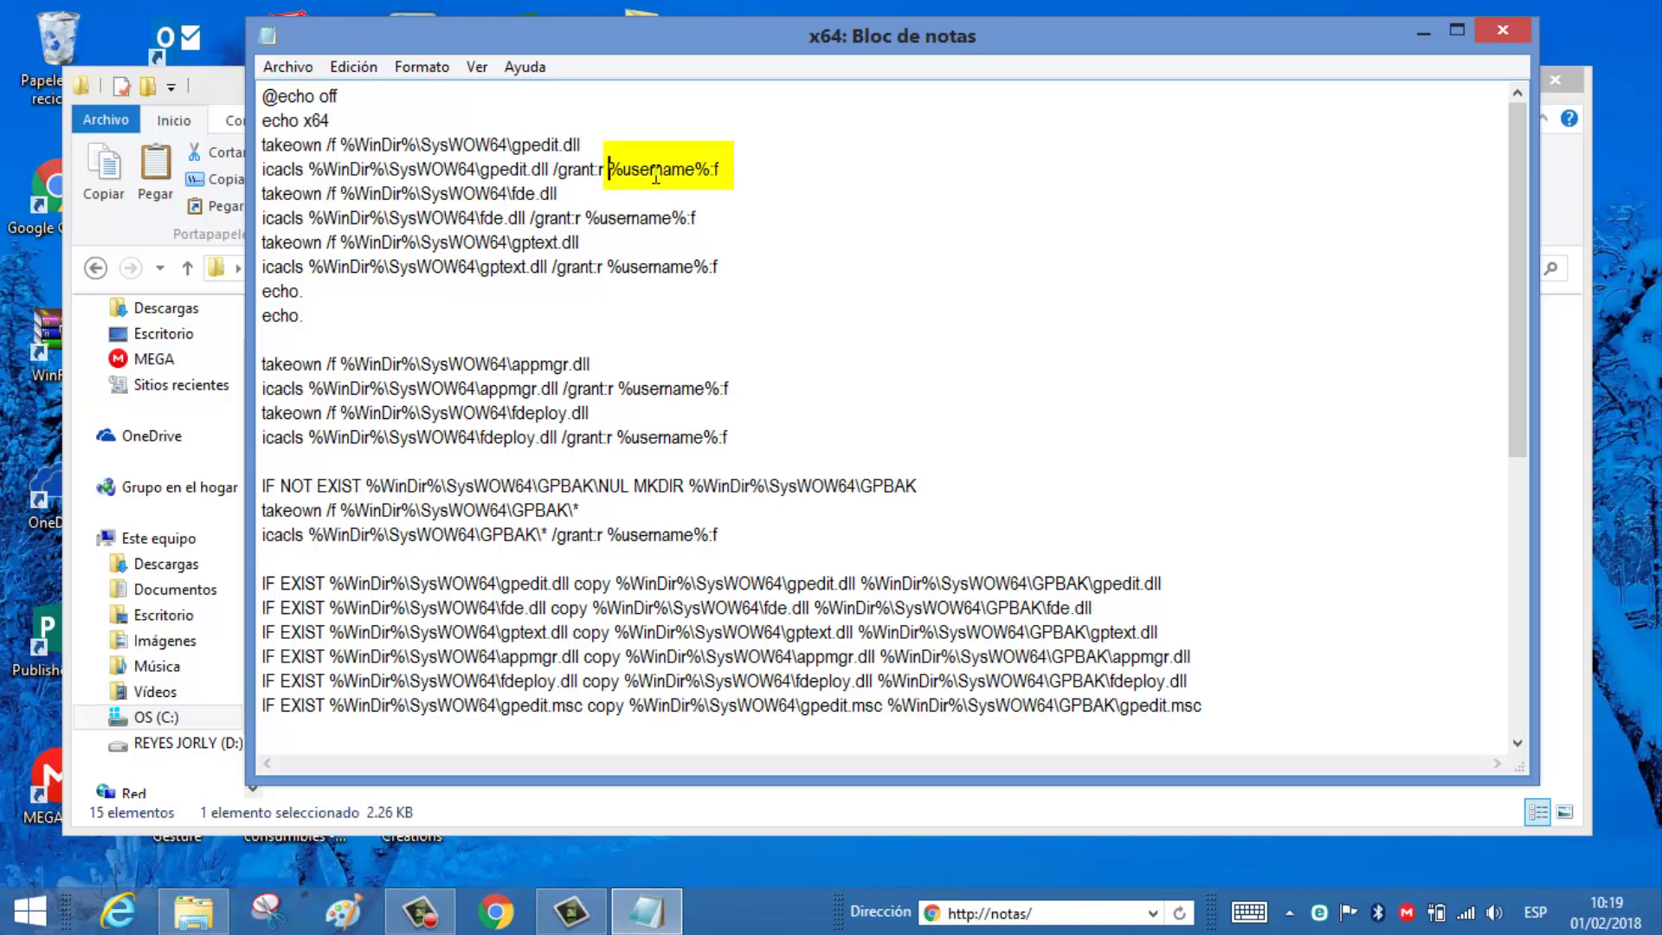
type("\"")
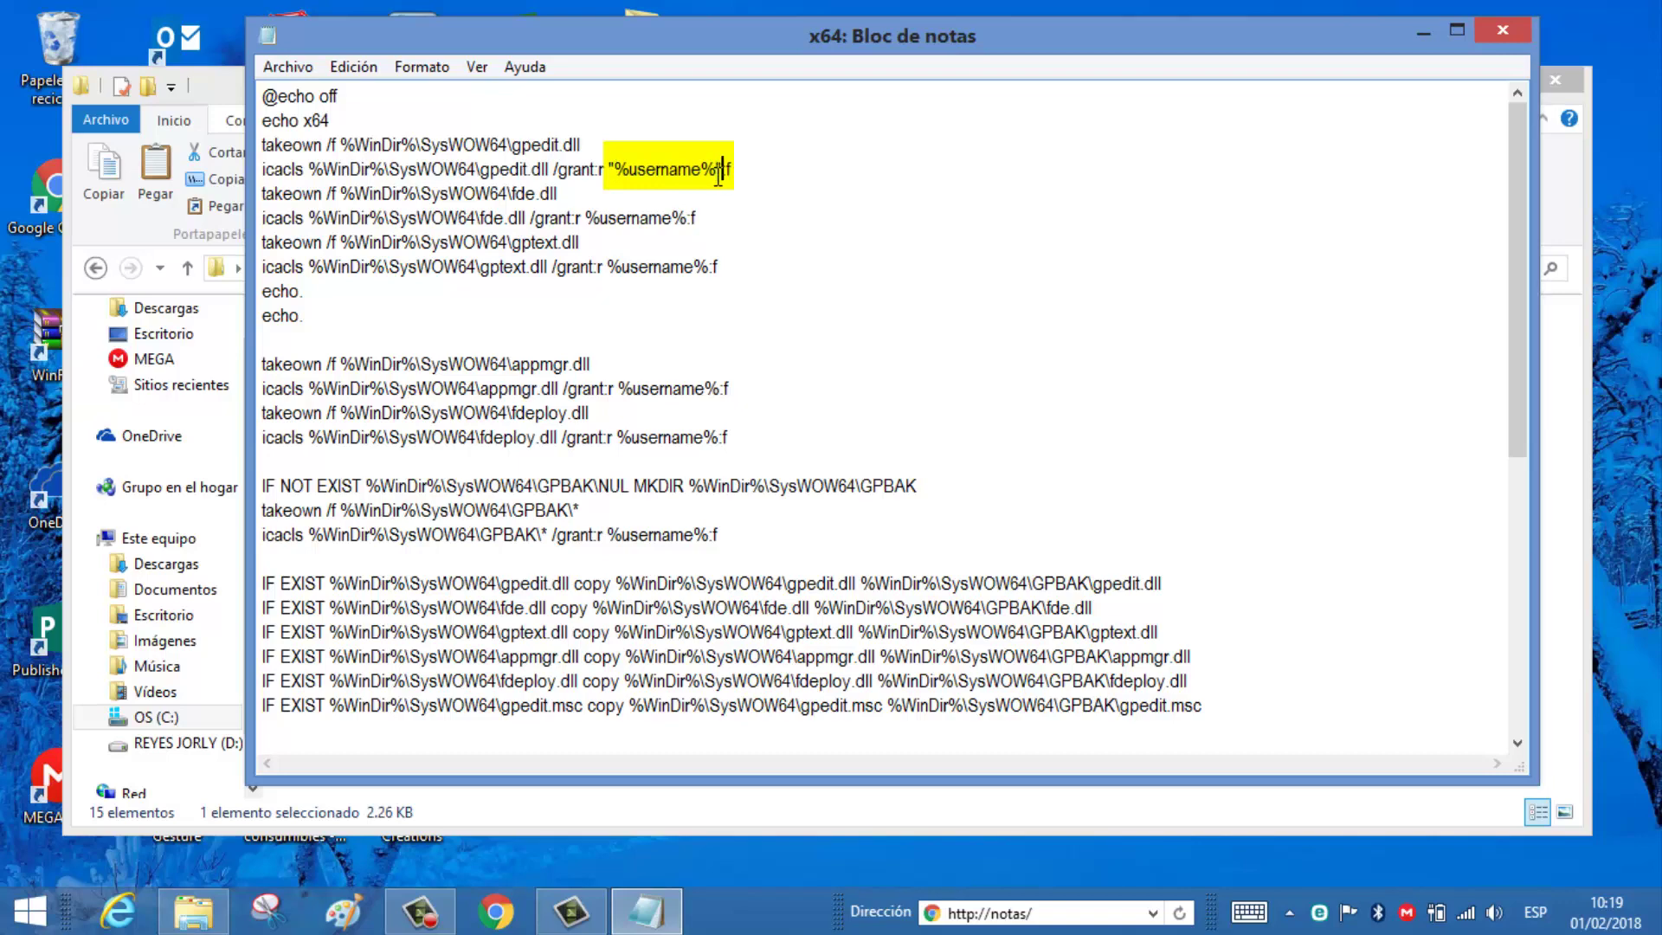
left_click_drag(734, 169, 636, 171)
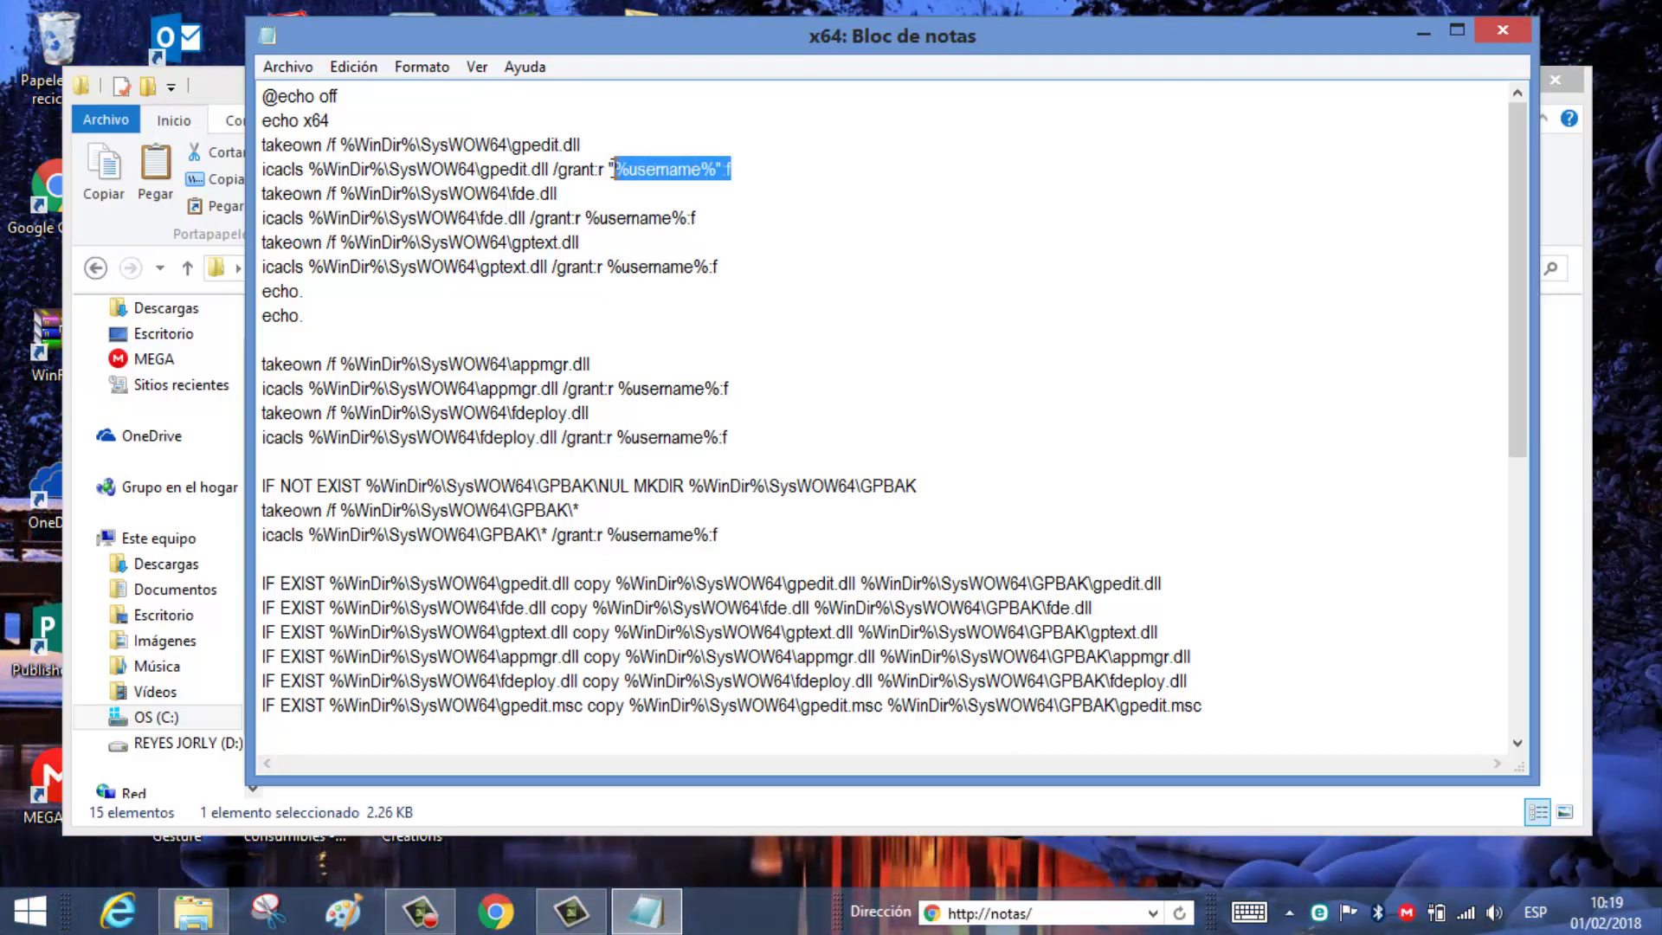
right_click(647, 169)
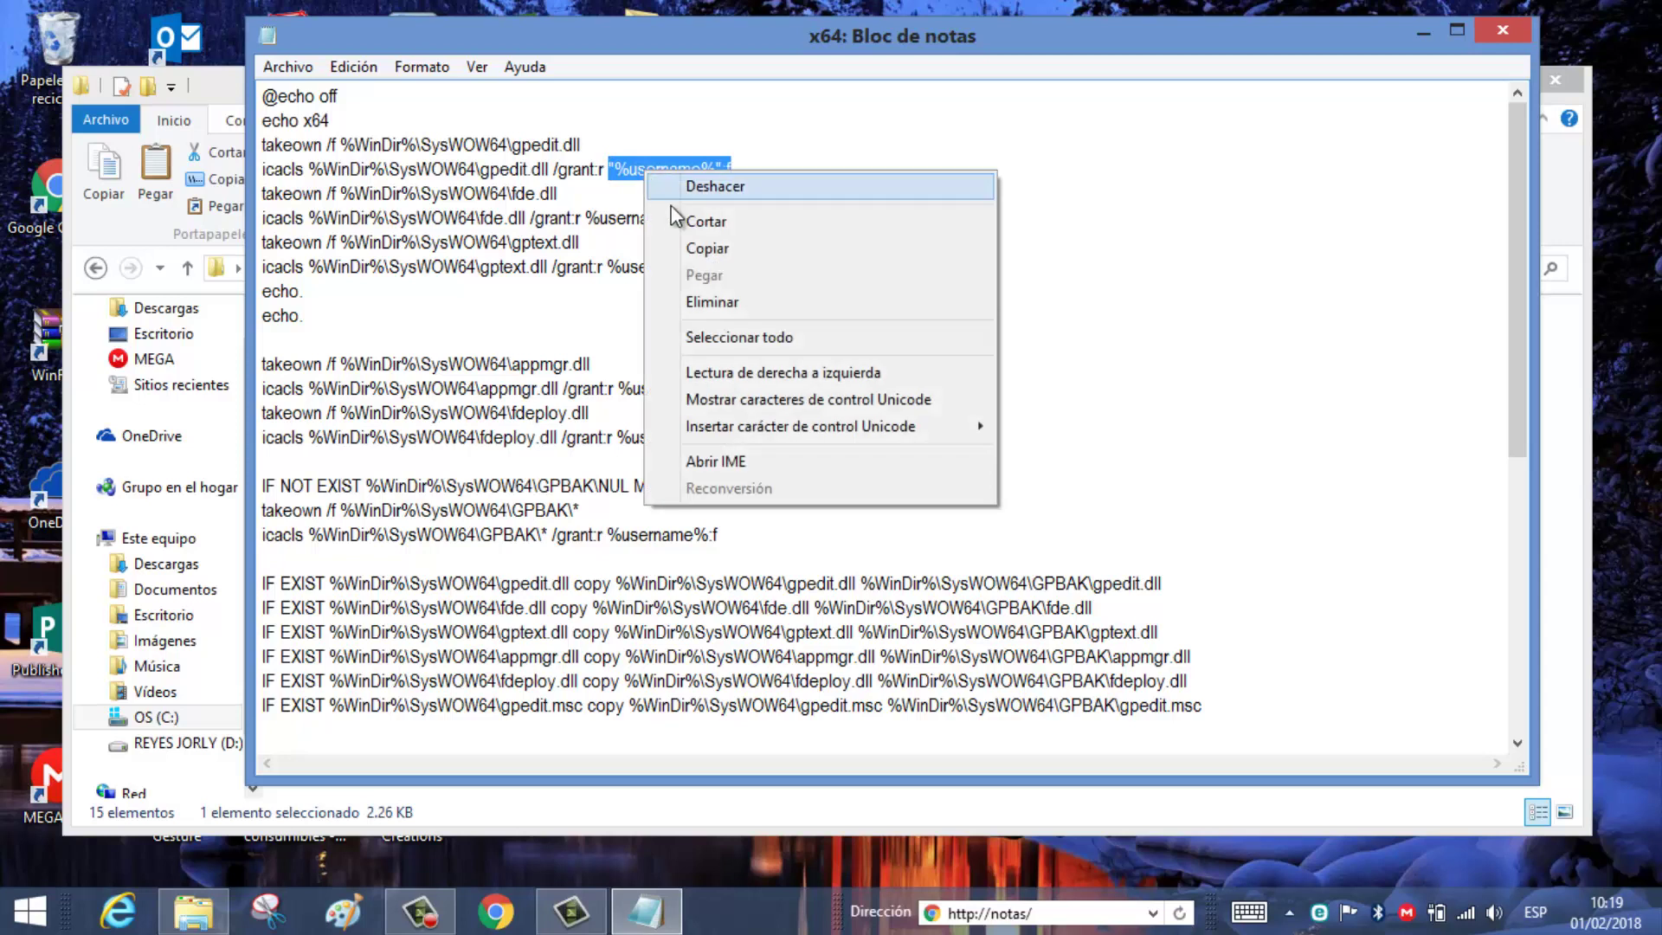
left_click(720, 249)
Replace %username%:f in the fde.dll icacls line with the copied "%username%":f text.
left_click_drag(706, 217, 585, 218)
right_click(614, 219)
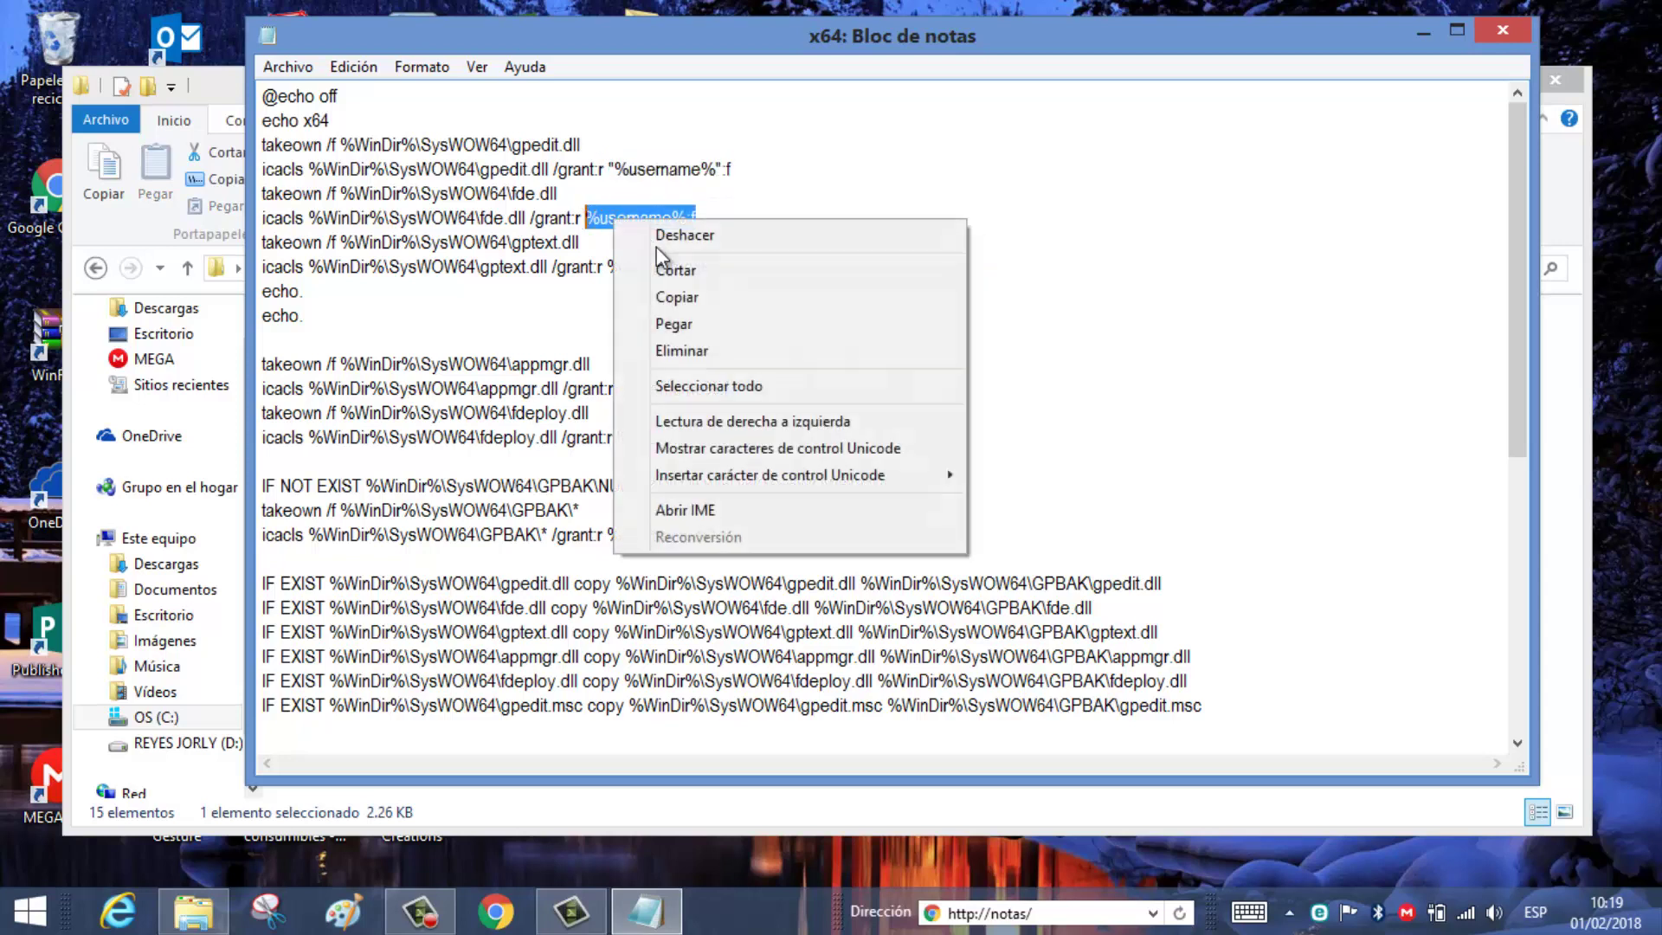
left_click(677, 323)
Try to replace %username%:f with the quoted version in the gptext.dll, appmgr.dll and fdeploy.dll icacls lines.
left_click_drag(718, 267, 620, 275)
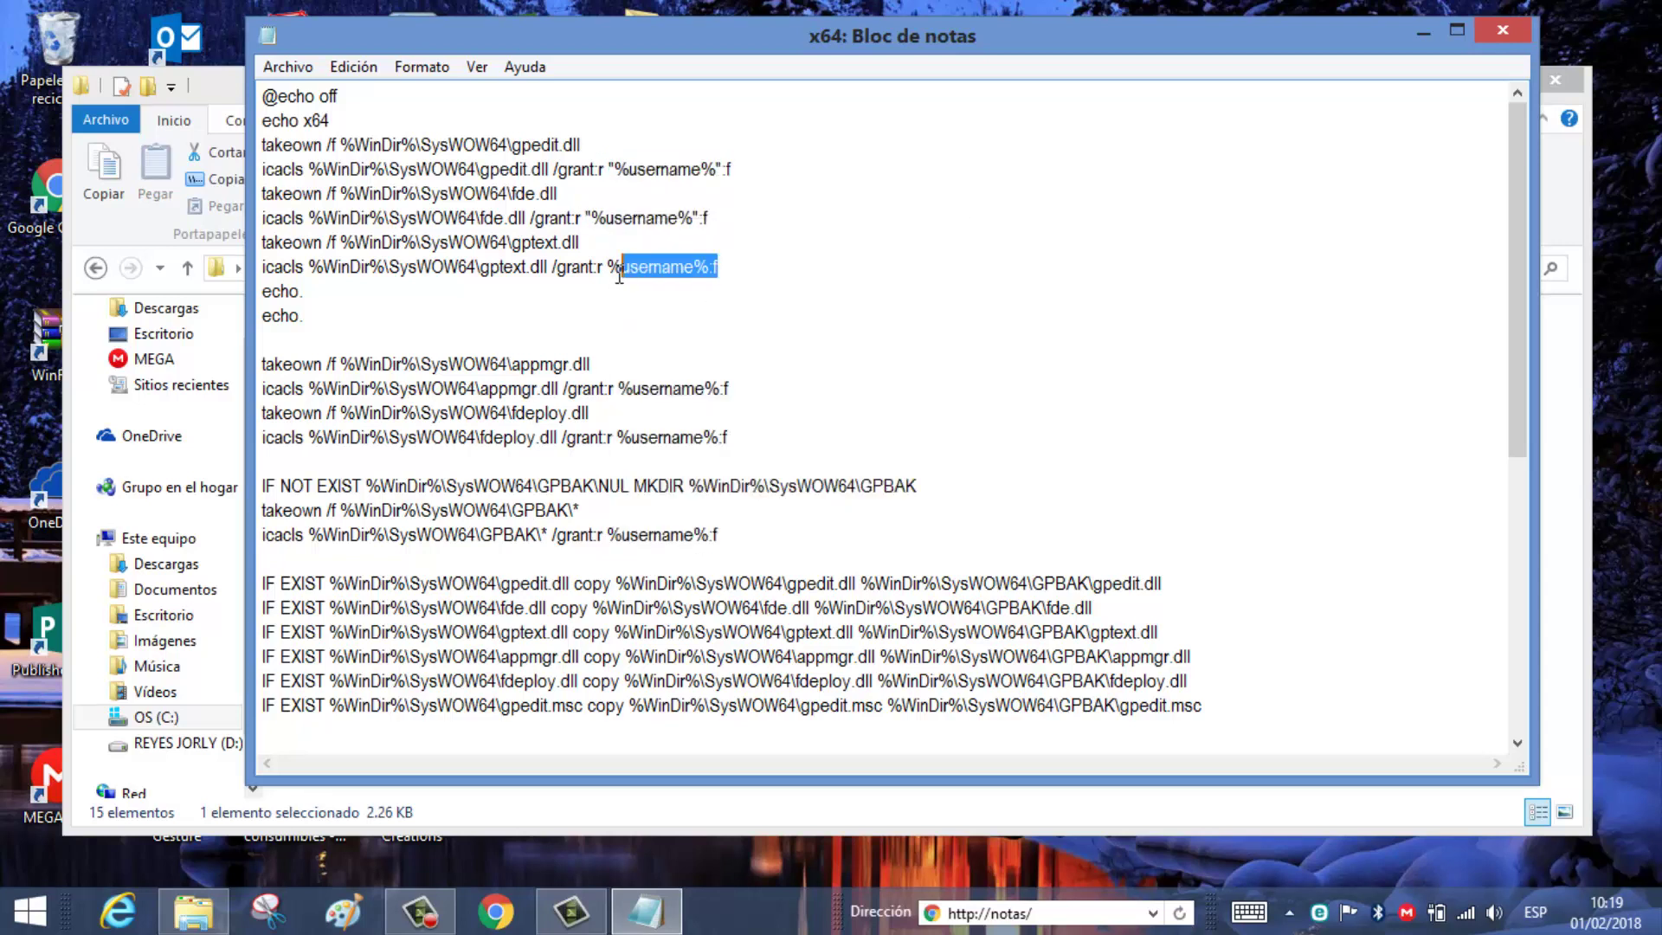
right_click(634, 266)
left_click(708, 339)
left_click_drag(728, 389, 620, 389)
right_click(642, 387)
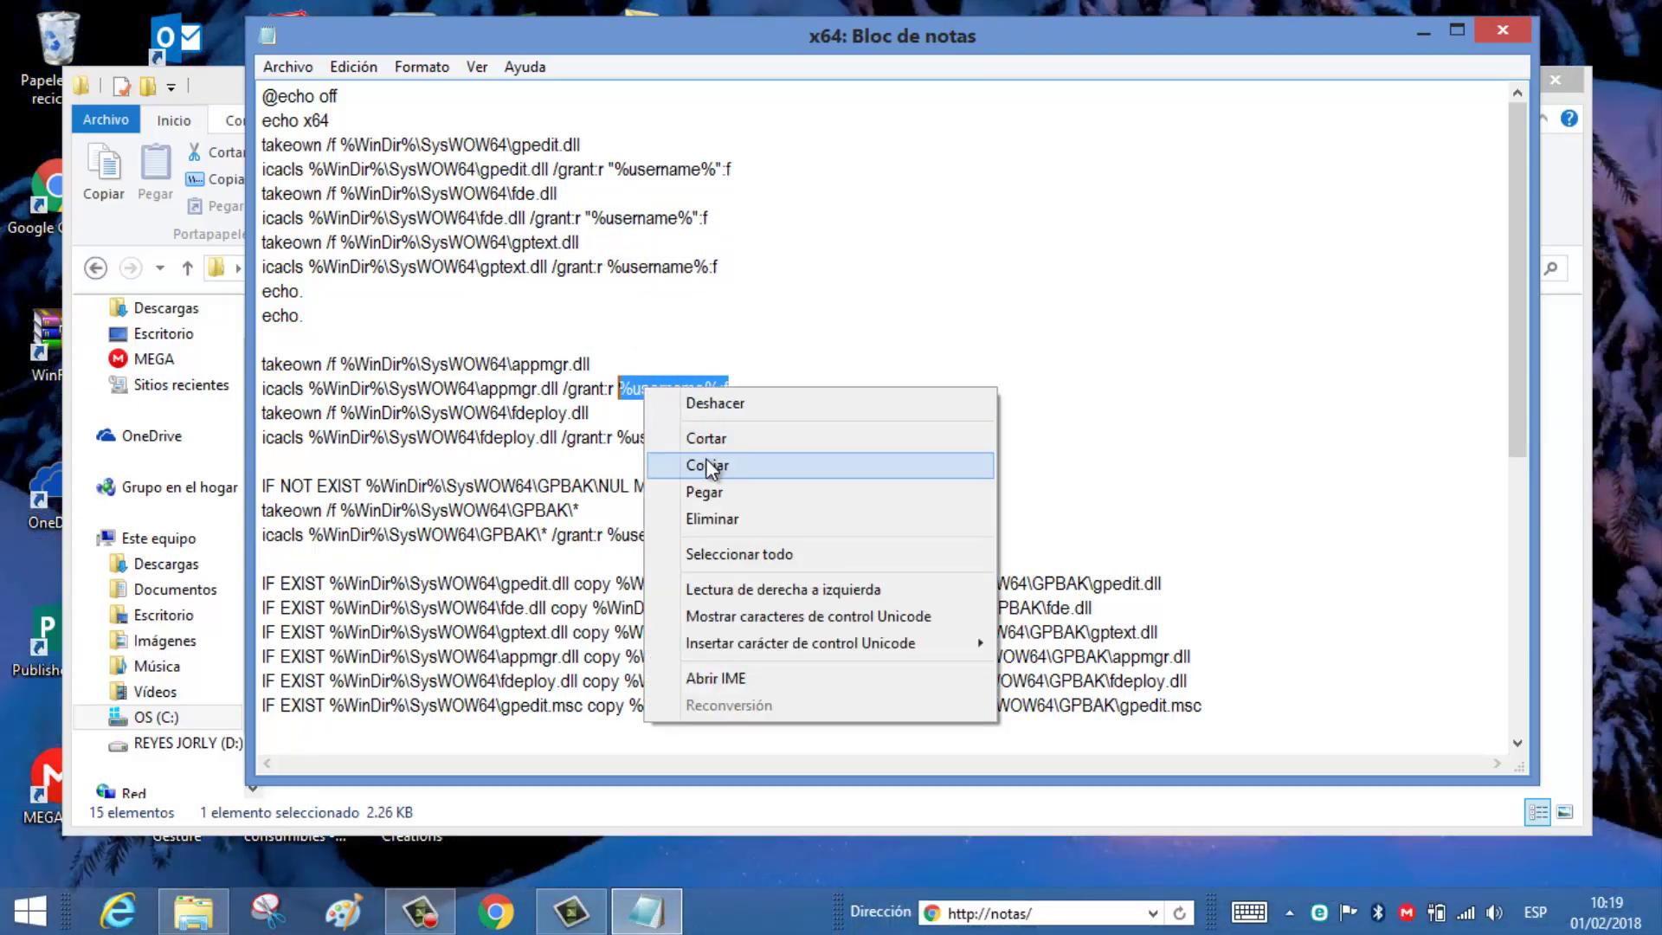
left_click(706, 465)
left_click_drag(728, 437, 620, 437)
right_click(647, 432)
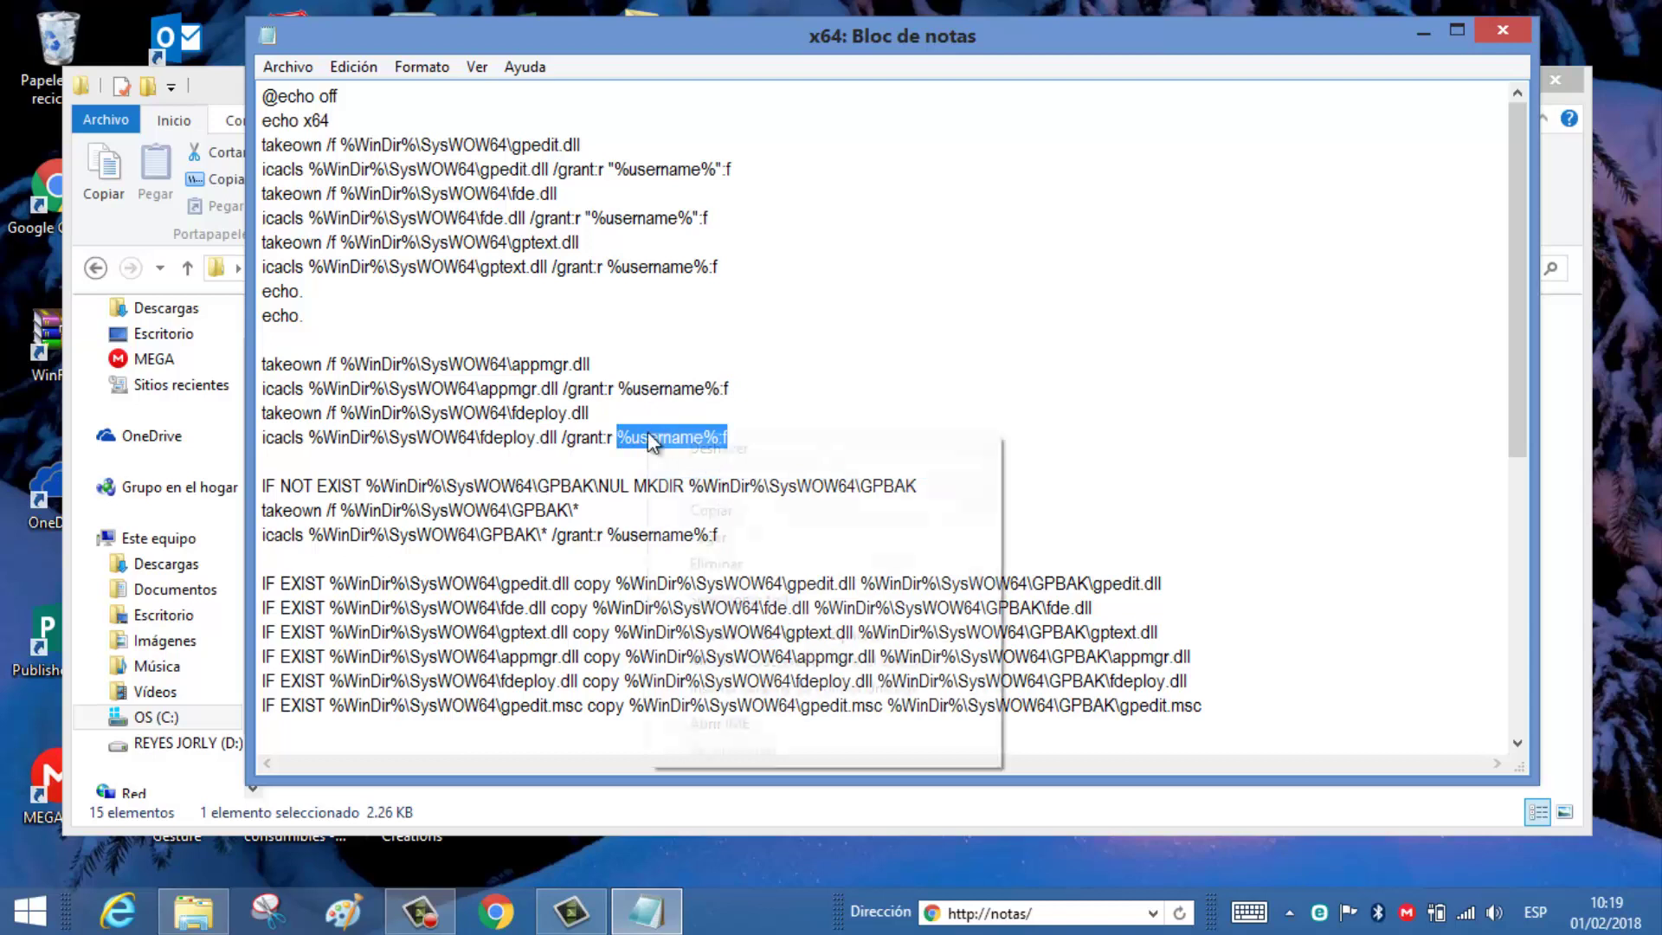
left_click(714, 534)
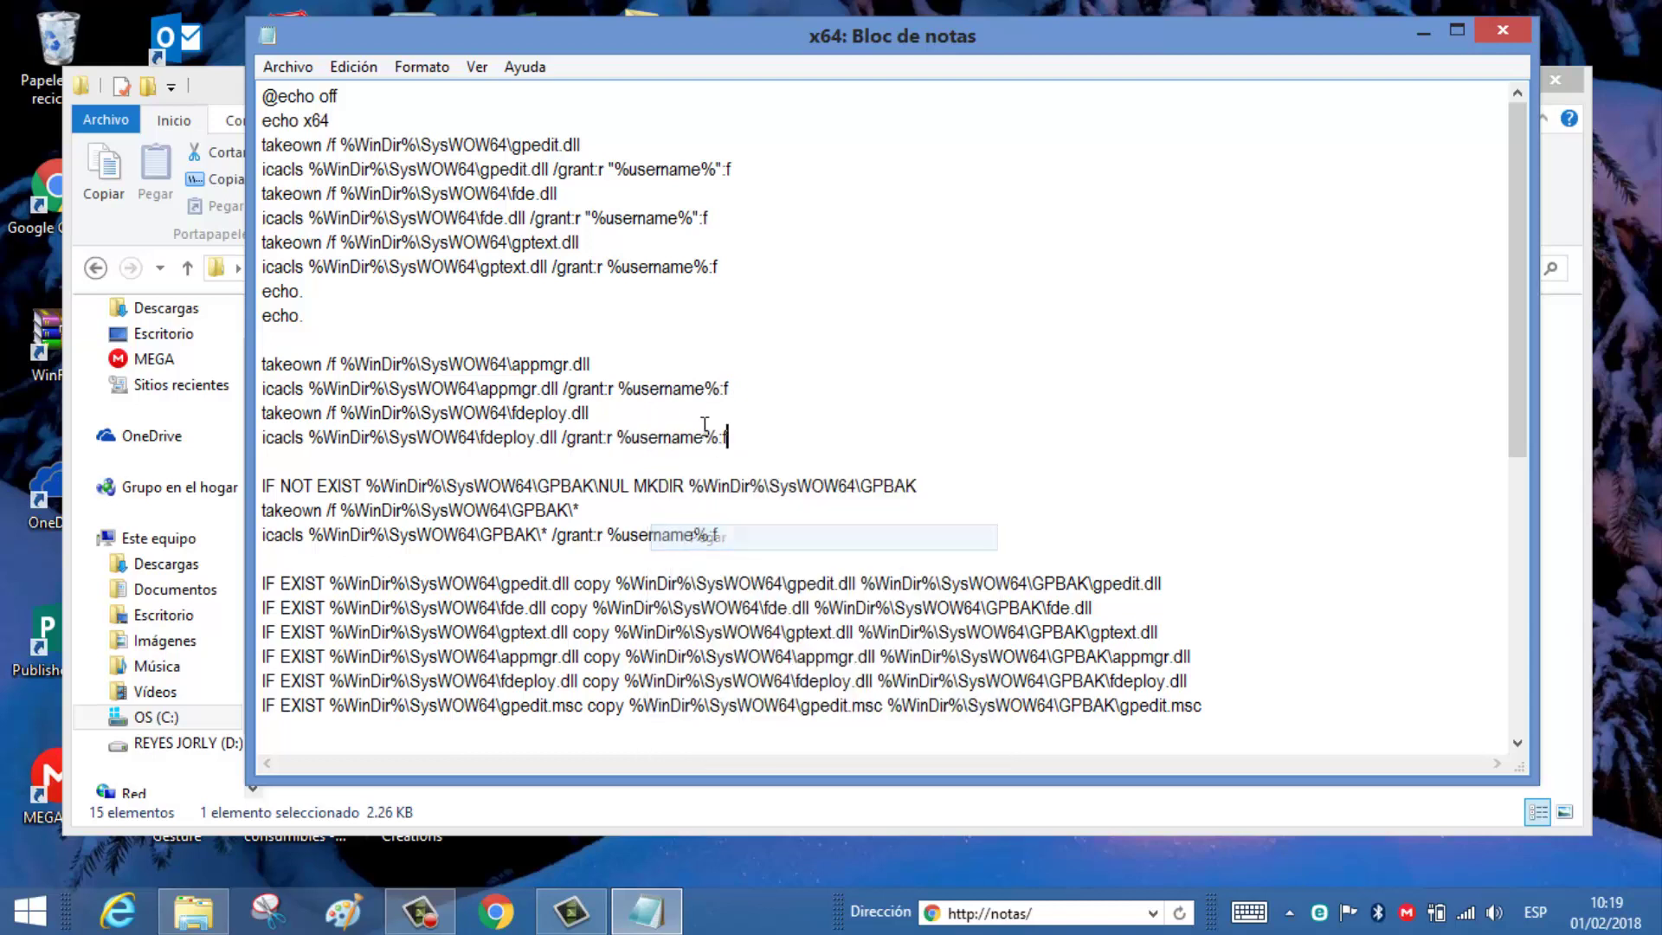
Copy "%username%":f from the fde.dll icacls line and paste it over %username%:f in the gptext.dll icacls line.
left_click_drag(724, 265, 605, 270)
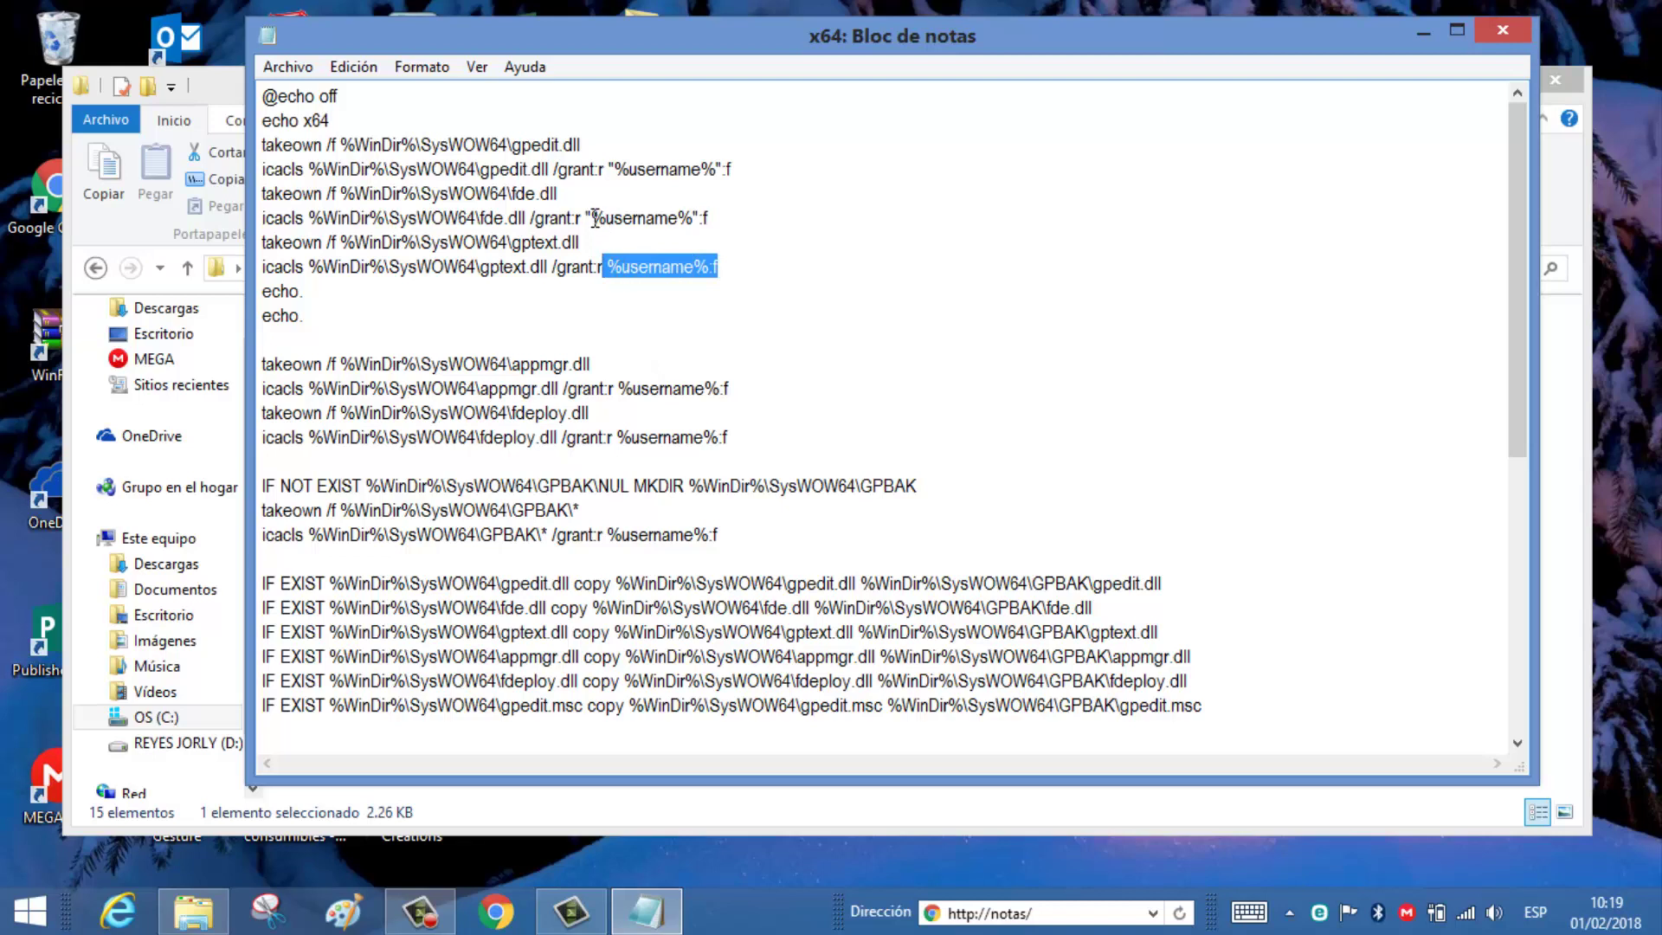
left_click_drag(587, 217, 712, 228)
right_click(680, 222)
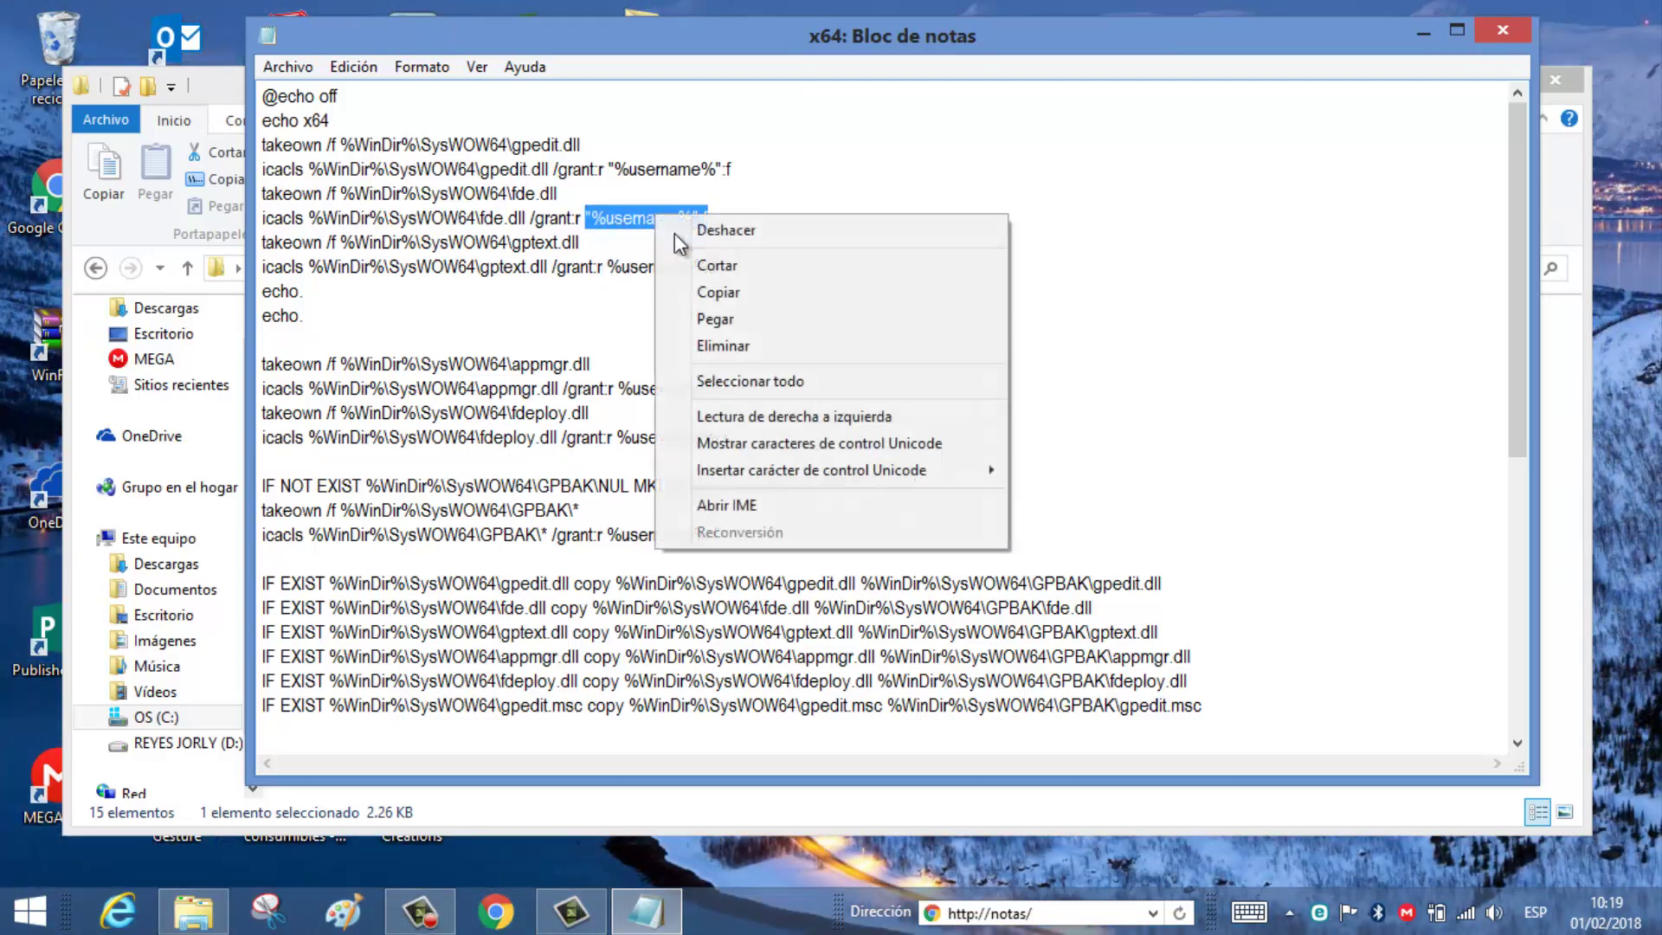
left_click(729, 293)
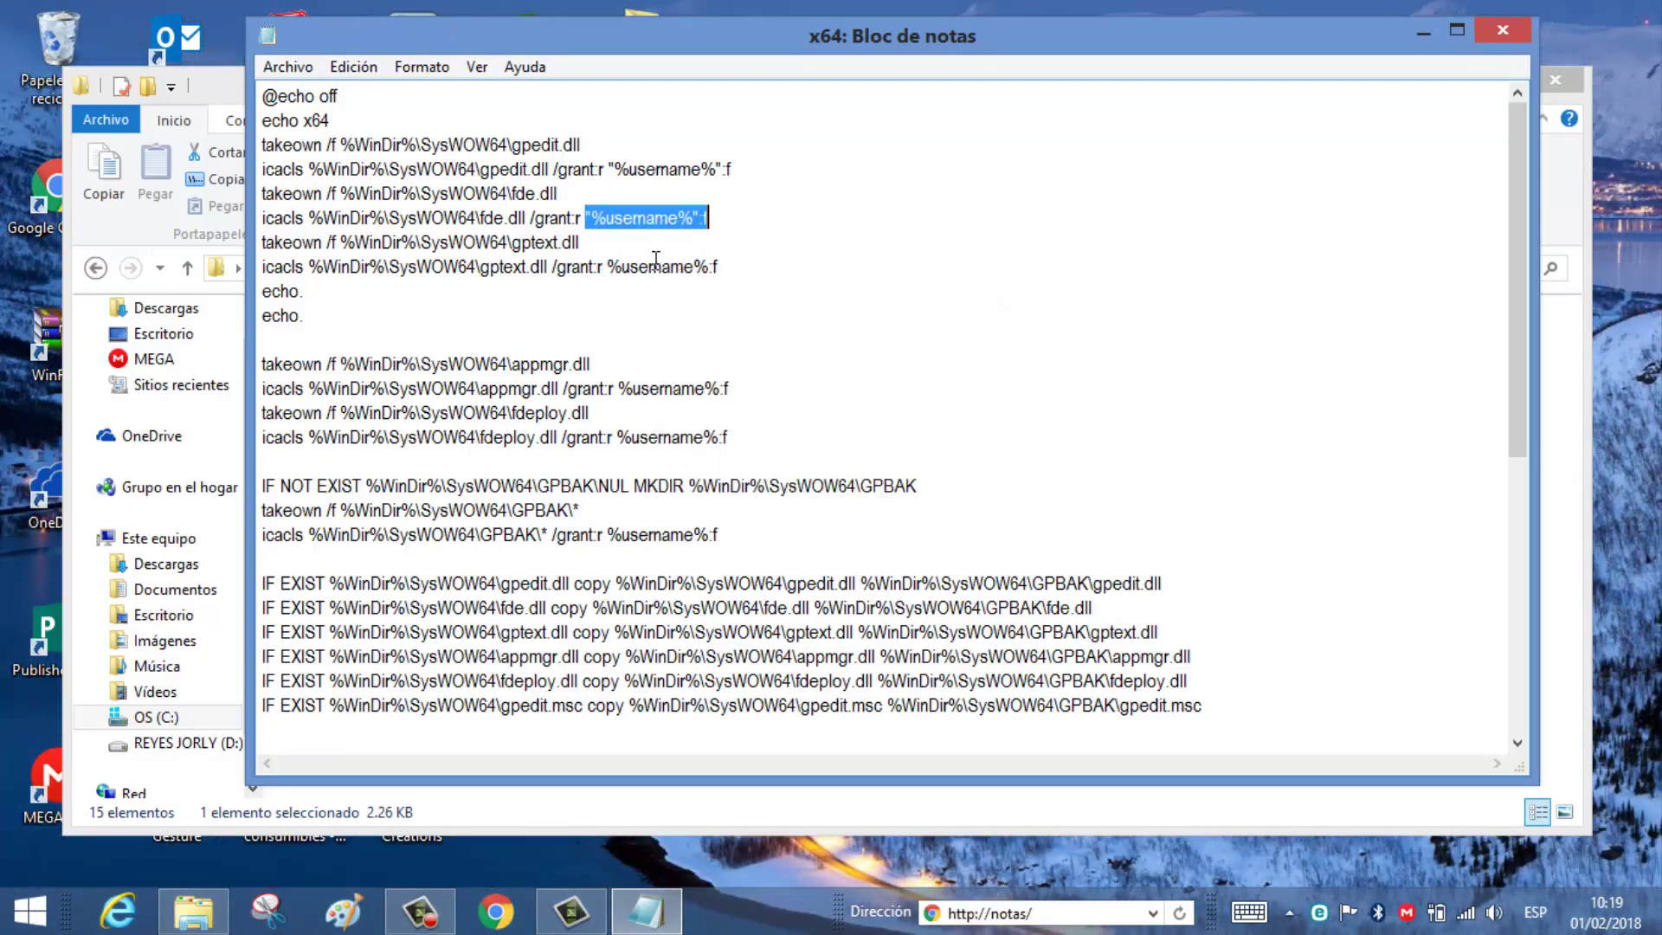
left_click_drag(606, 267, 719, 269)
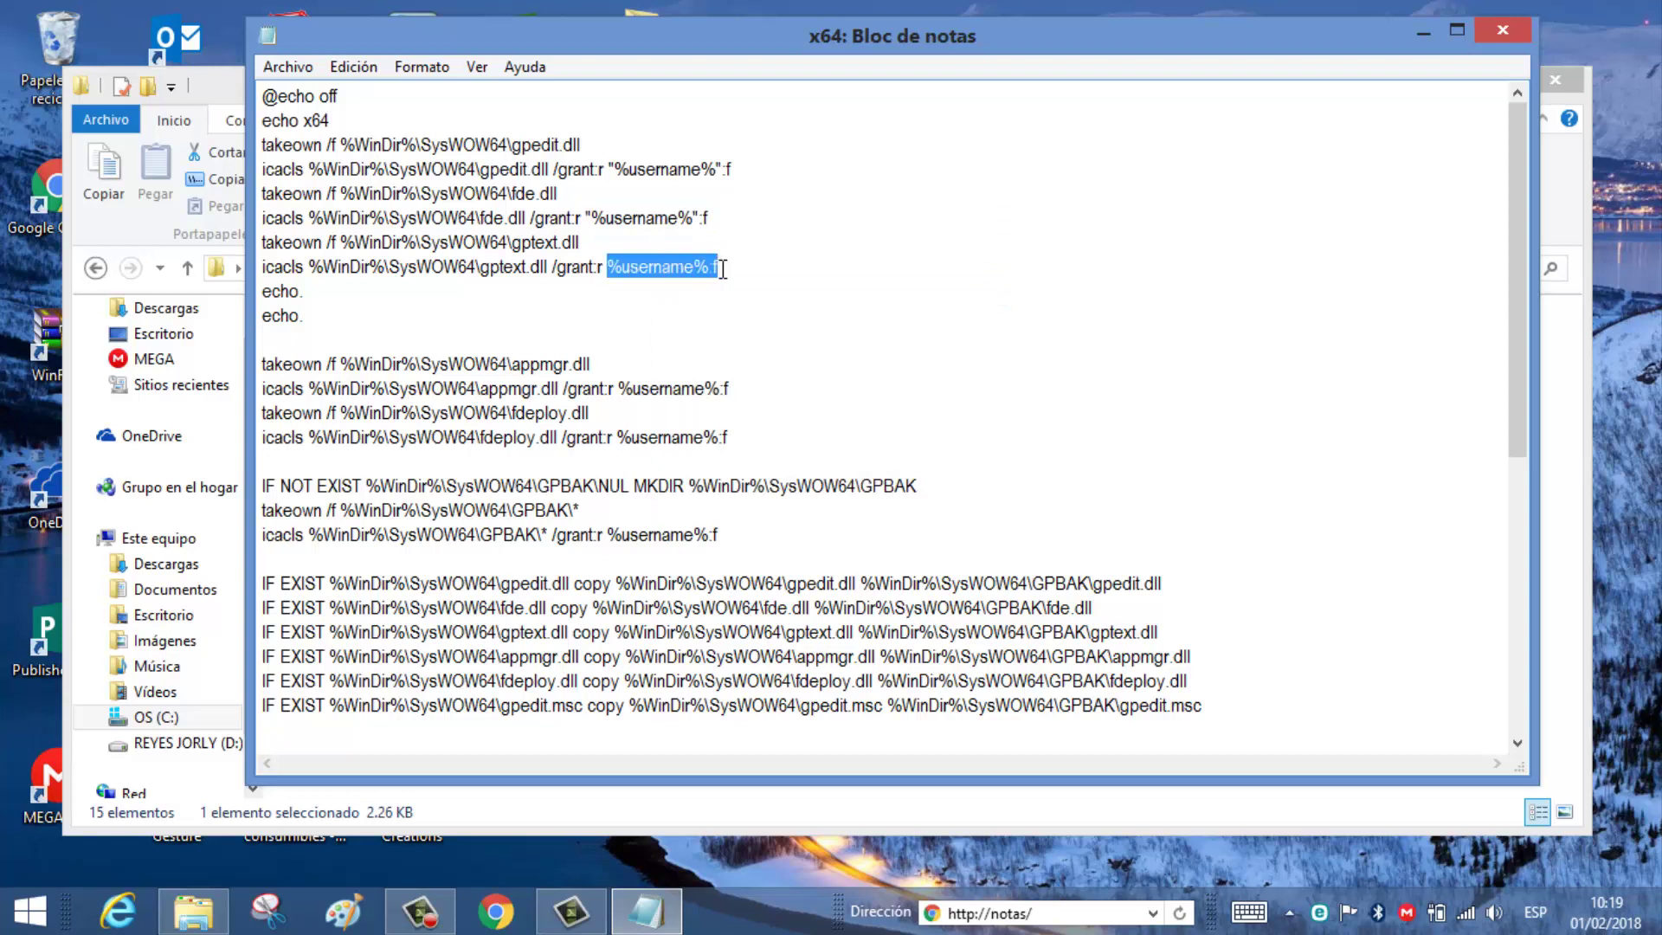
right_click(702, 268)
left_click(762, 370)
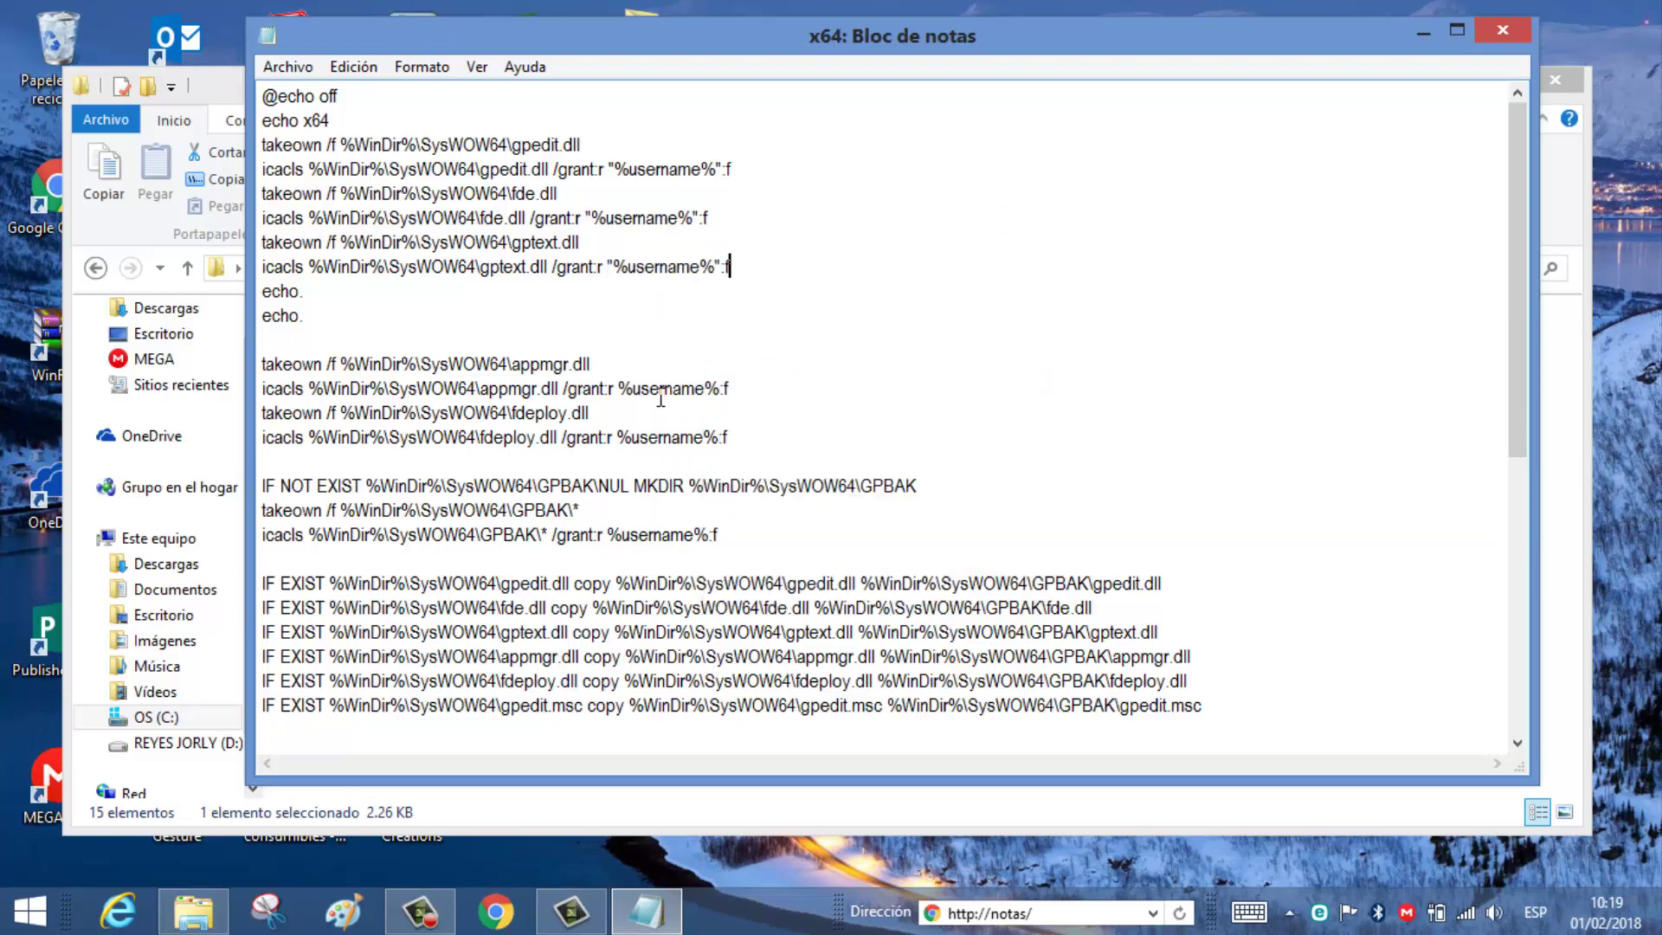
Replace %username%:f with the copied "%username%":f in the appmgr.dll and fdeploy.dll icacls lines.
left_click_drag(622, 388, 718, 383)
right_click(690, 389)
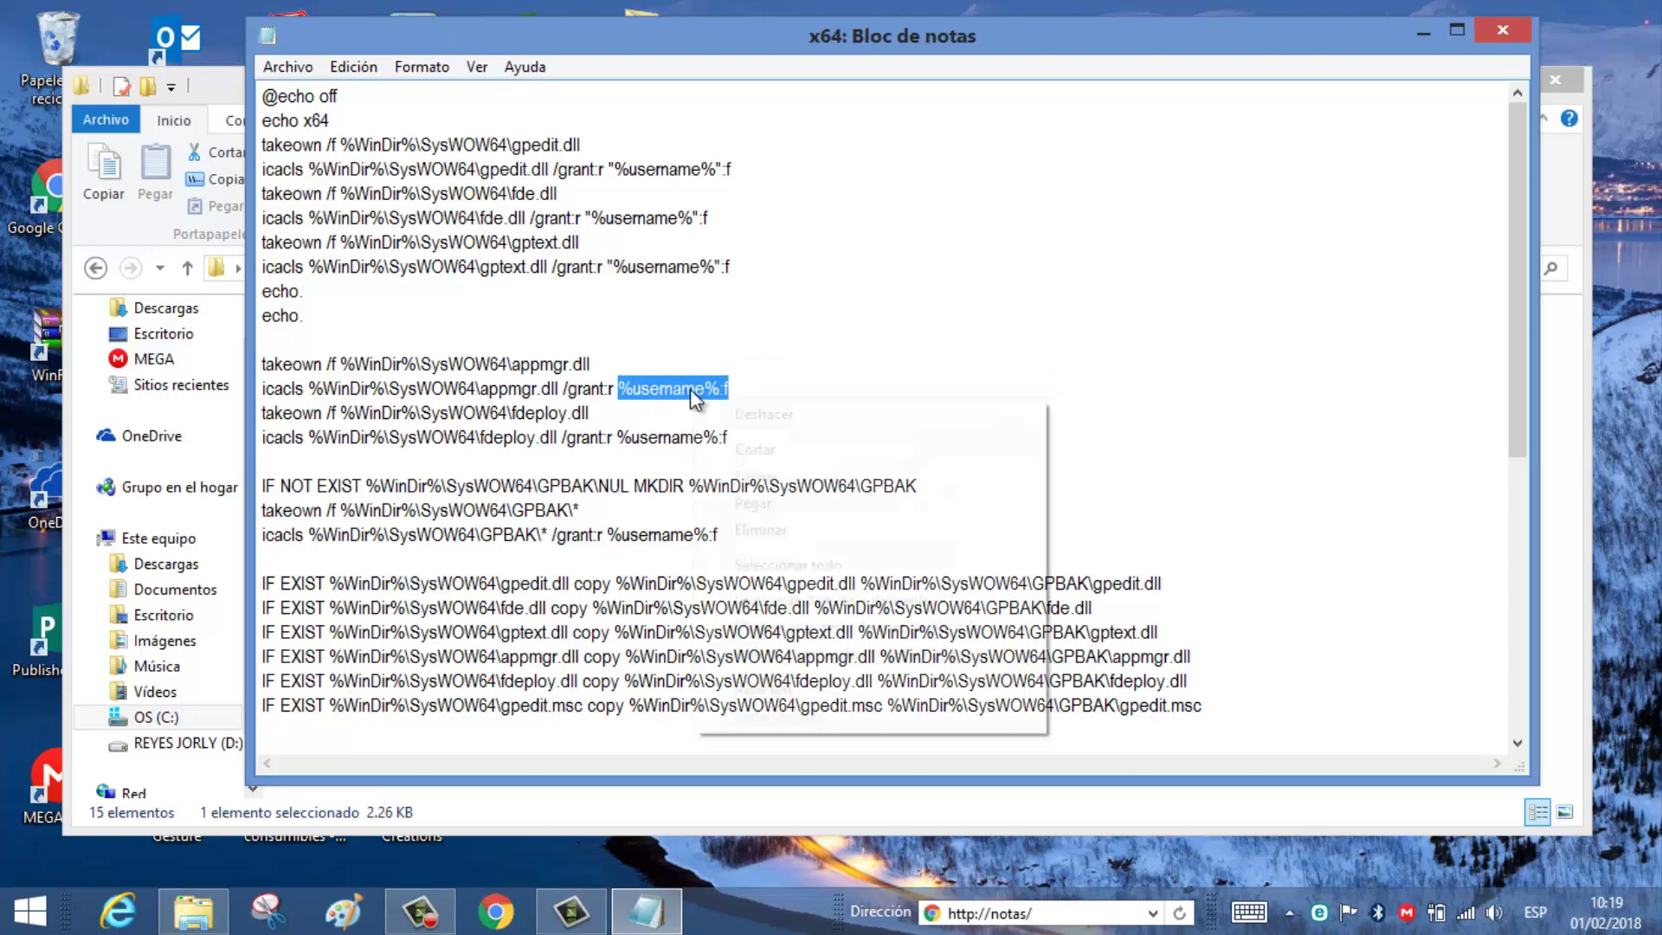
left_click(753, 504)
mouse_move(732, 438)
left_mouse_down()
mouse_move(638, 438)
mouse_move(732, 439)
left_mouse_up()
left_click(617, 437)
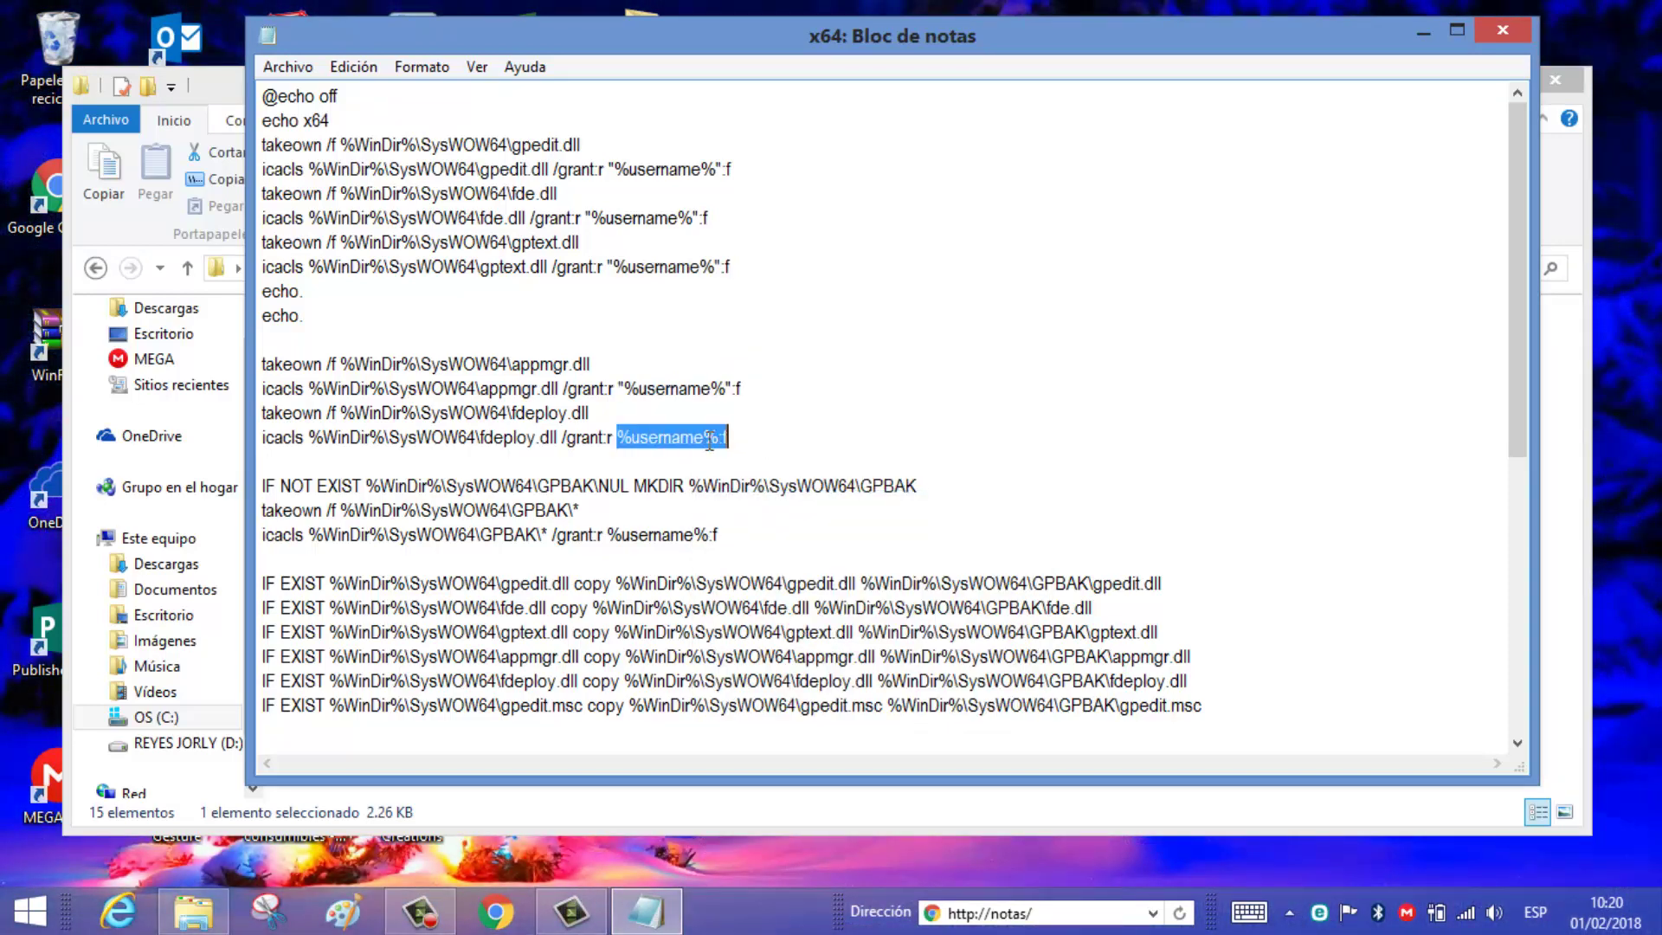
right_click(709, 441)
left_click(770, 544)
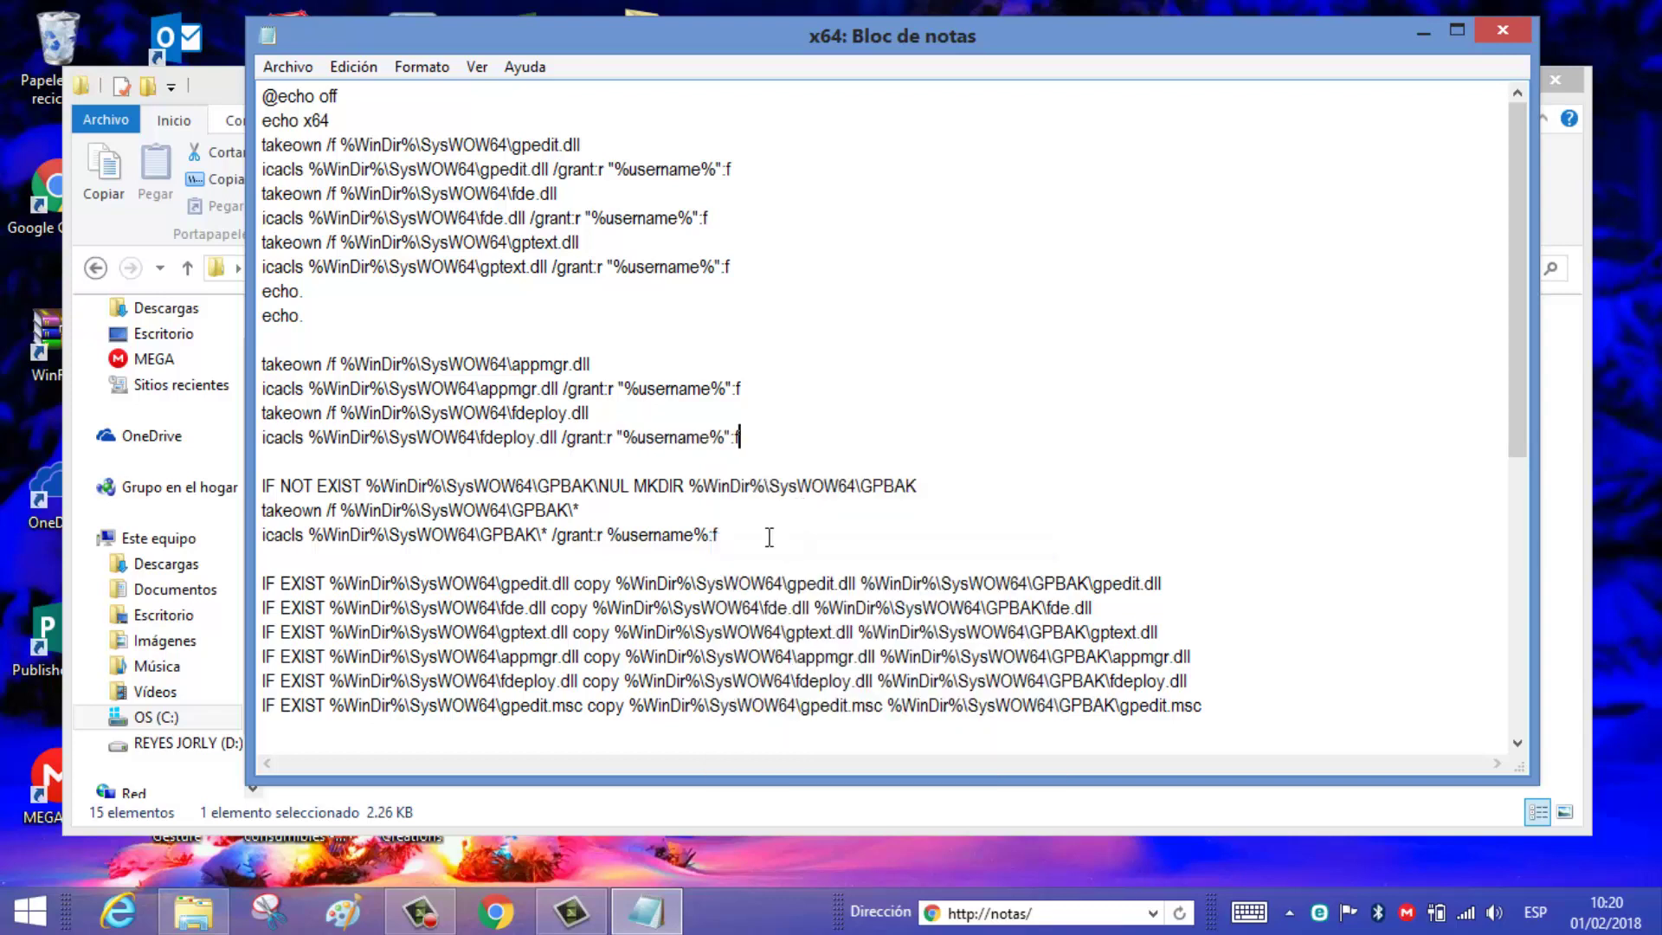
Replace %username%:f with "%username%":f in the GPBAK\* icacls line, check the remaining script and save the file.
left_click_drag(731, 543, 604, 545)
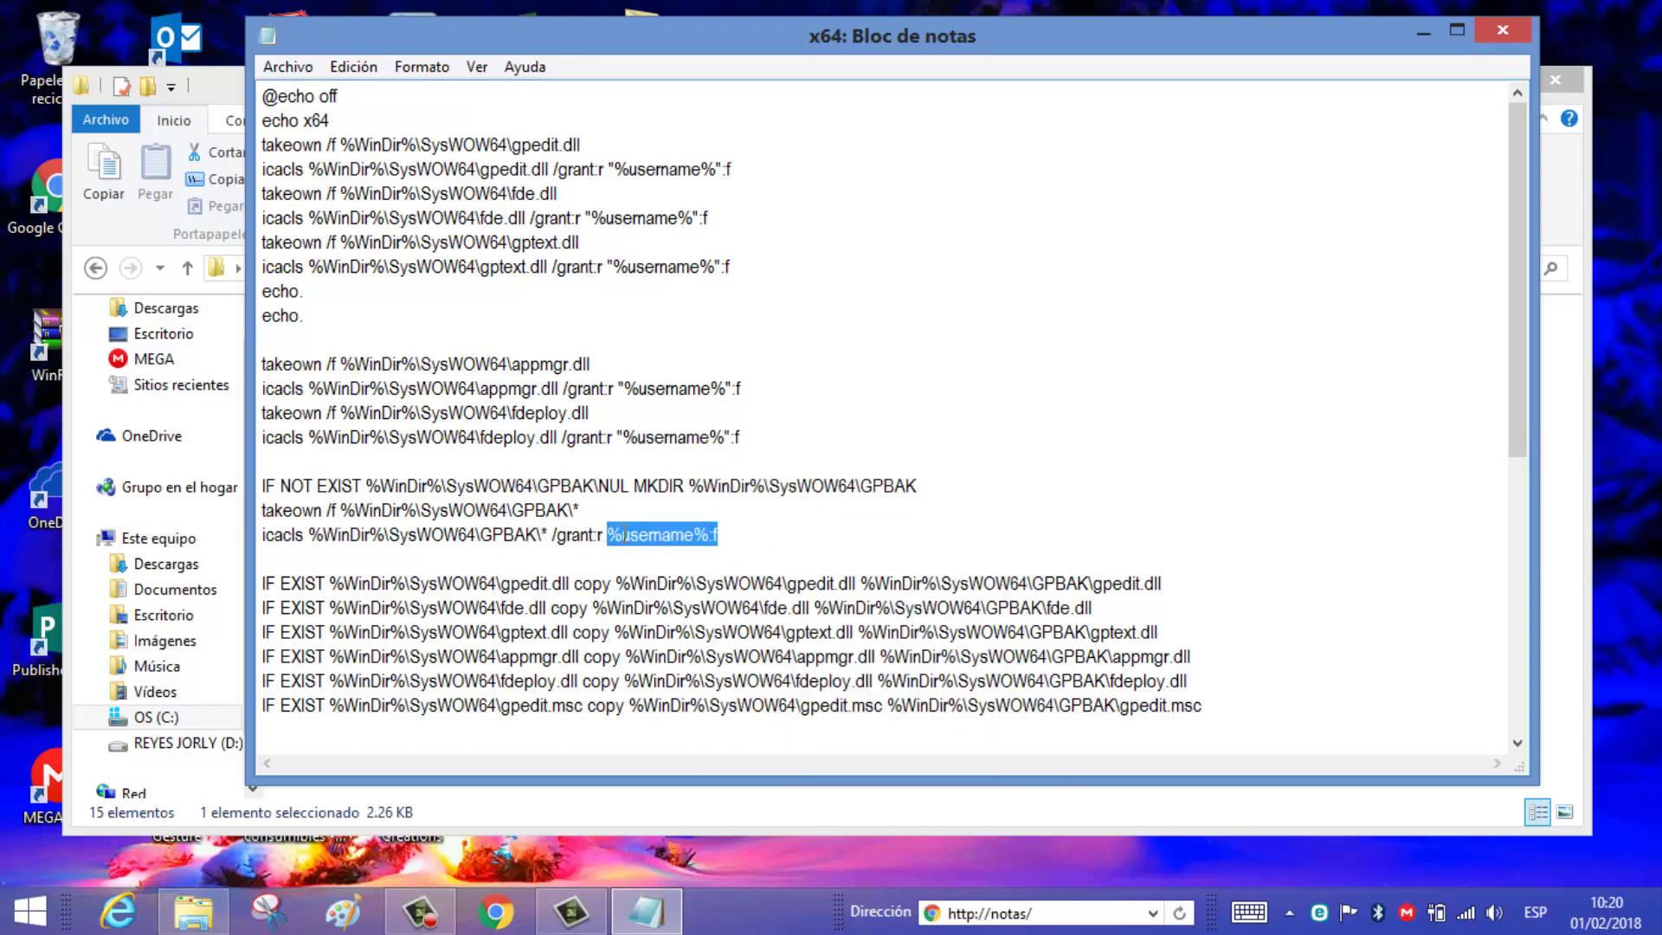
right_click(705, 534)
left_click(740, 638)
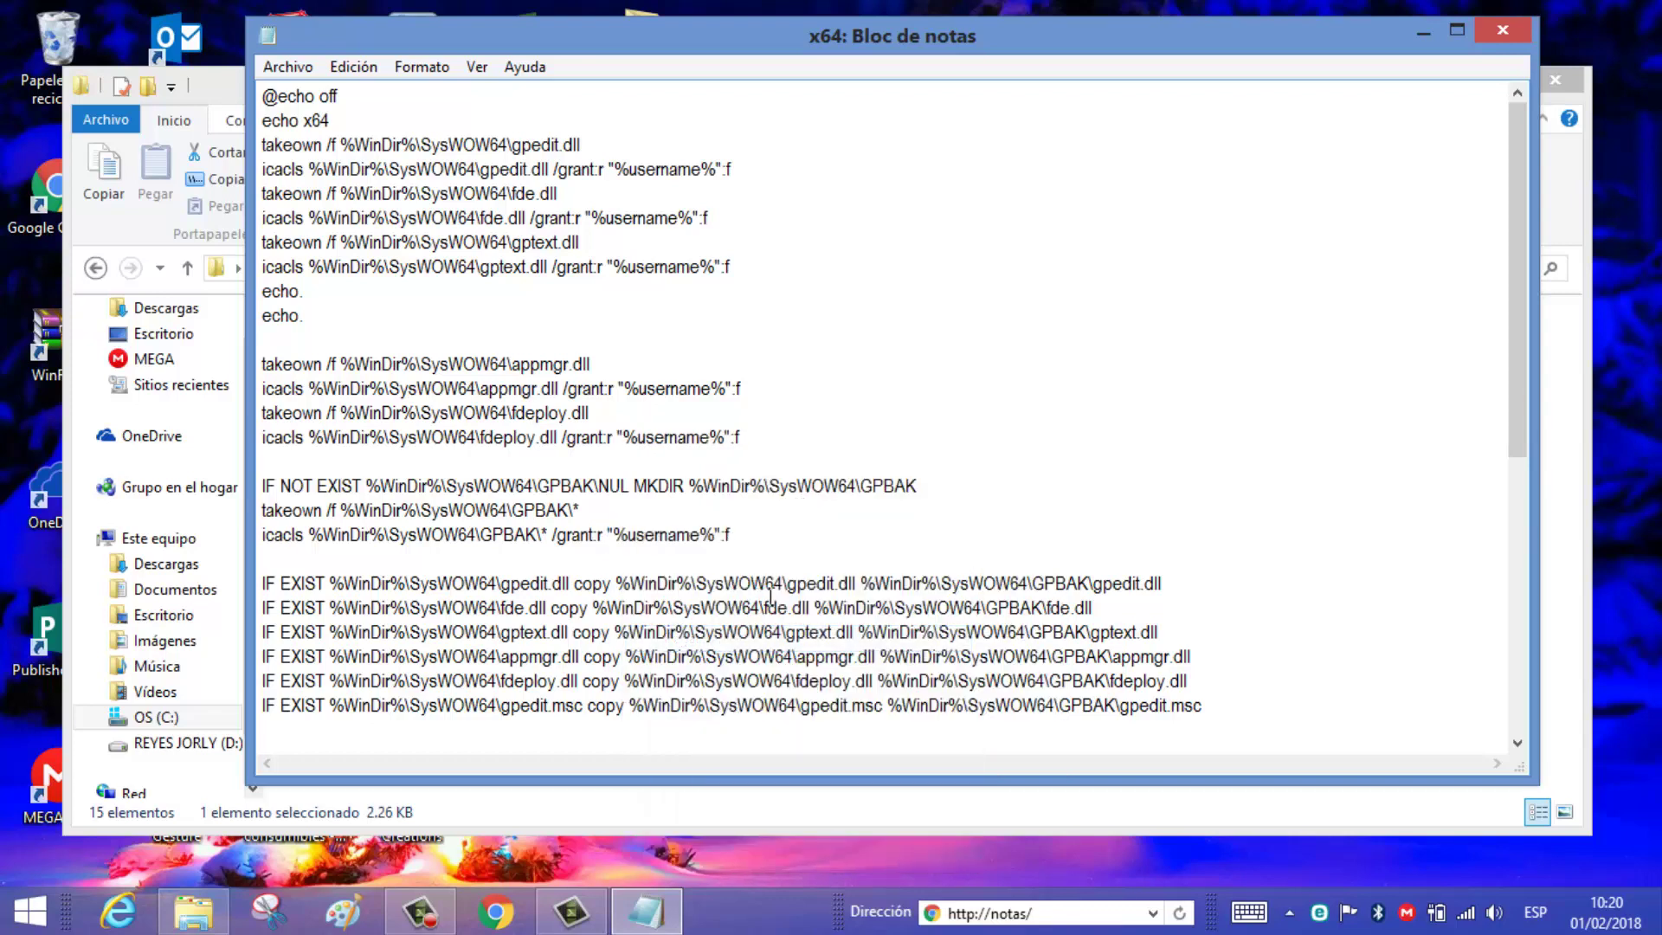
scroll(770, 596, "down", 5)
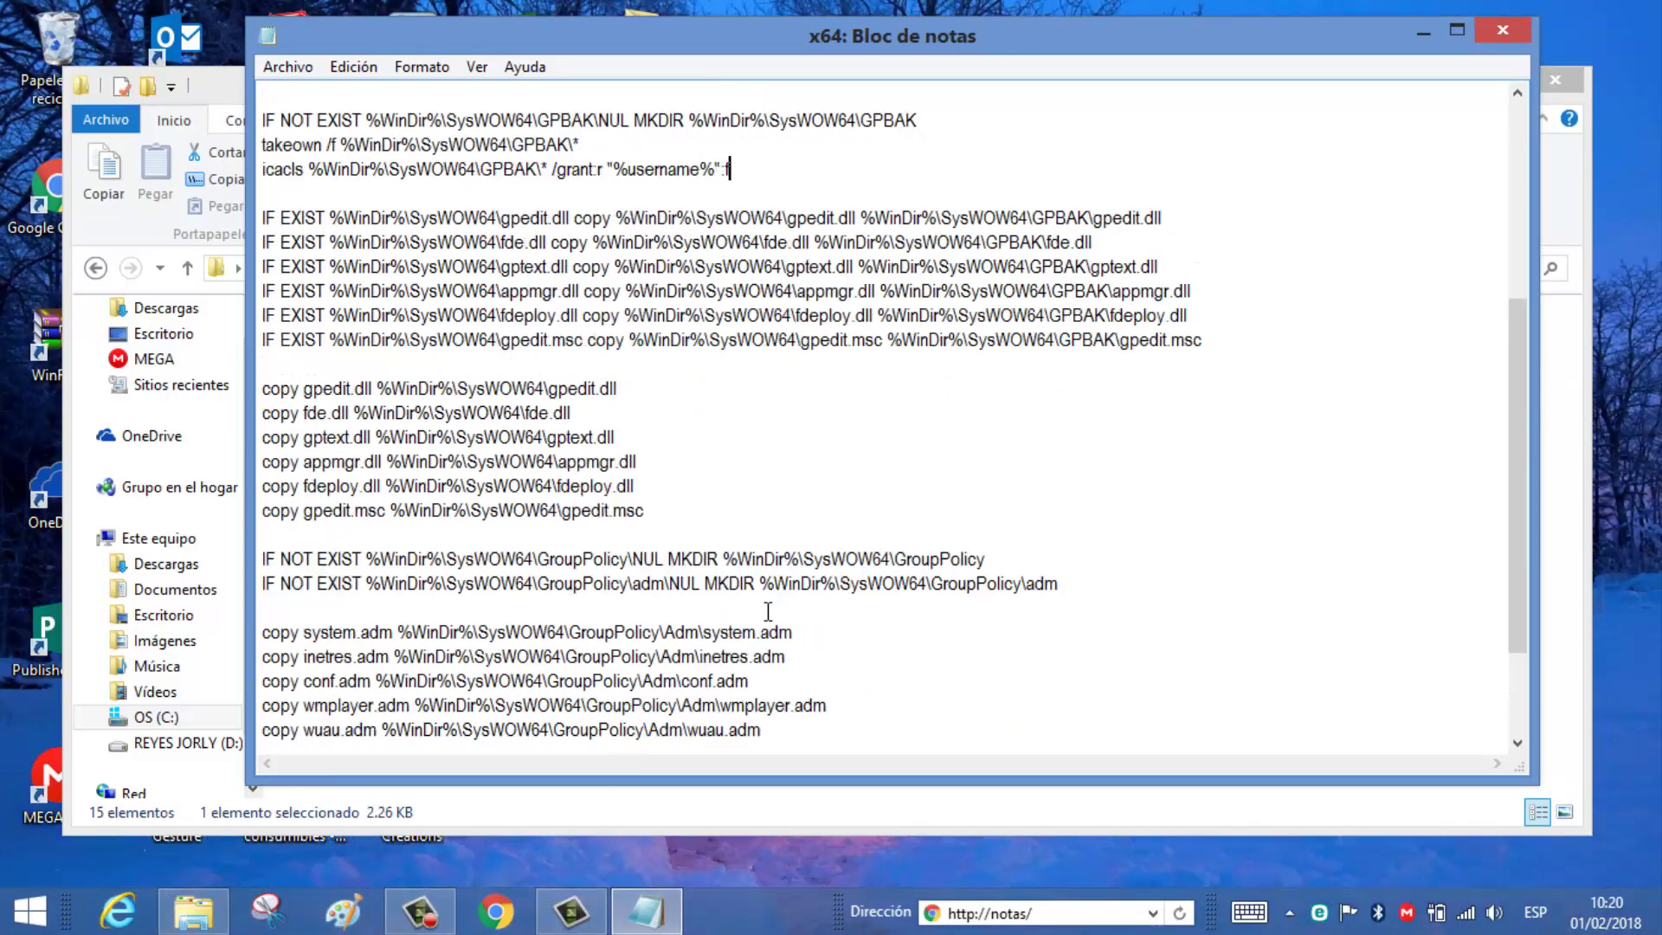
scroll(768, 611, "up", 5)
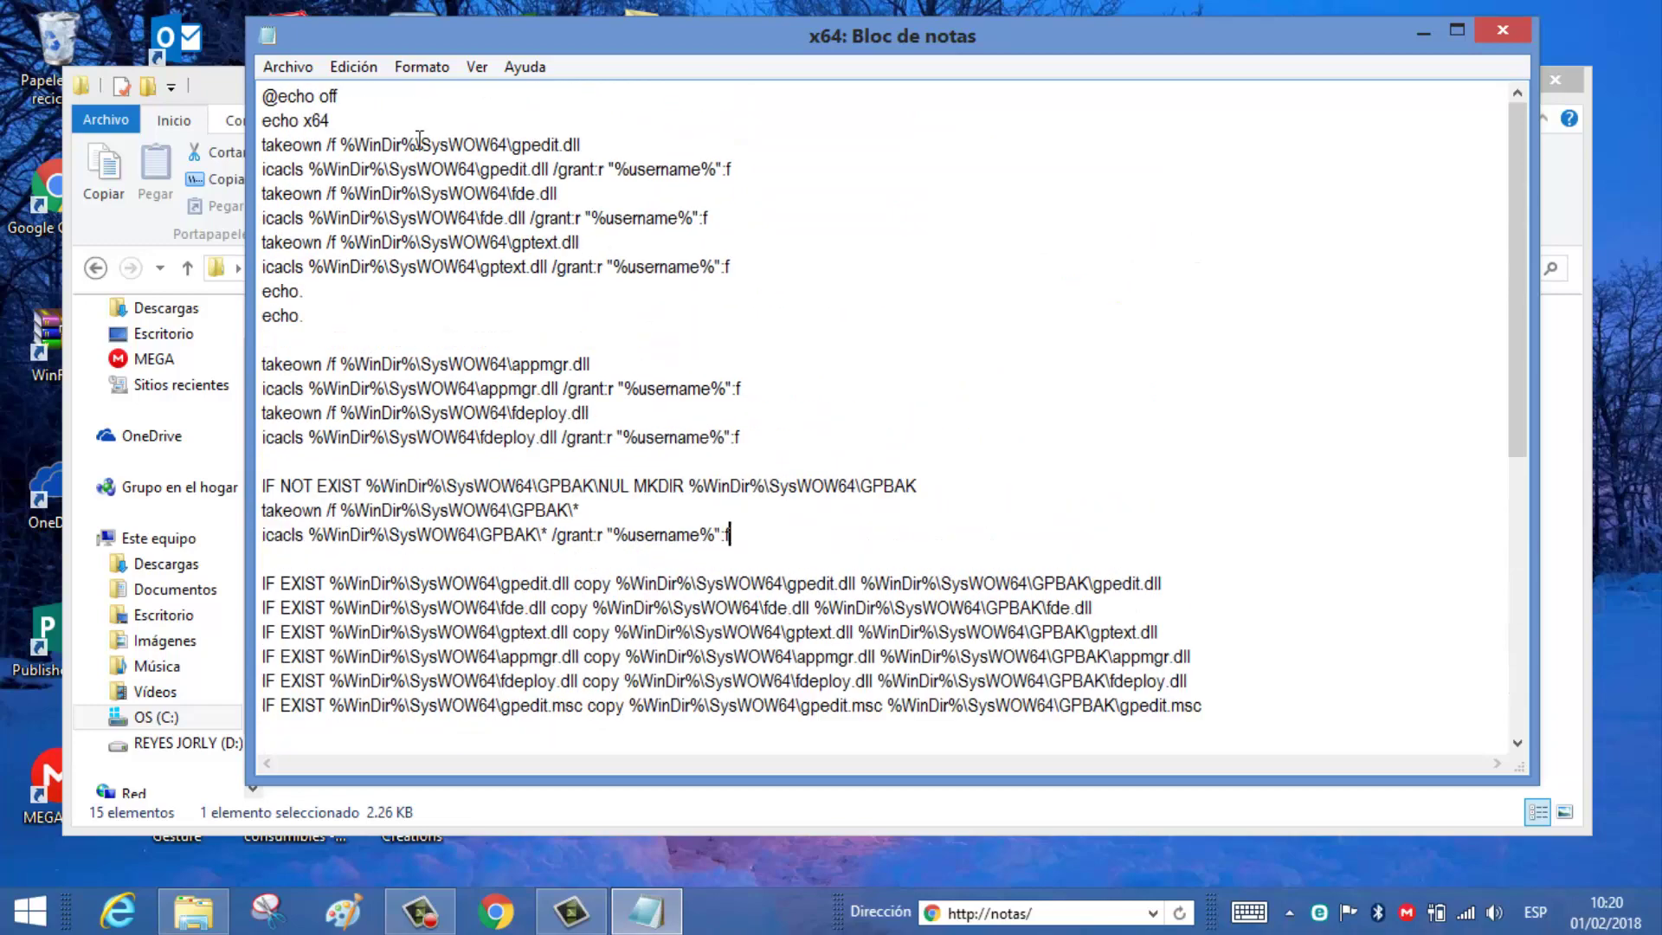
left_click(288, 67)
left_click(320, 145)
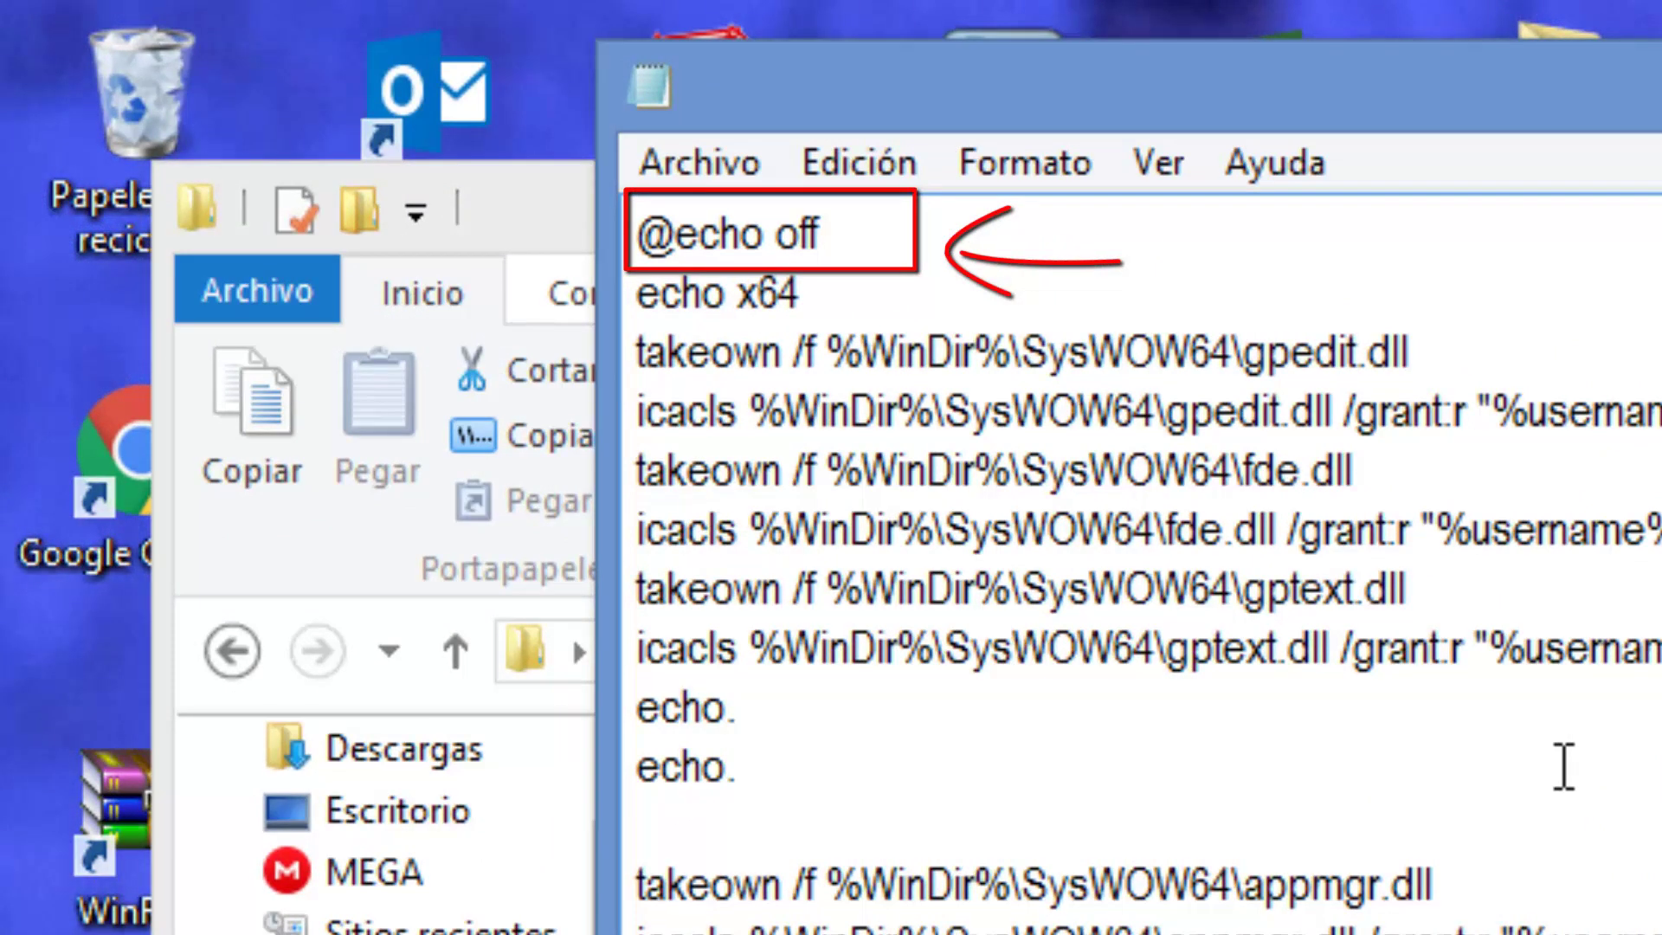
left_click(836, 241)
key("BackSpace")
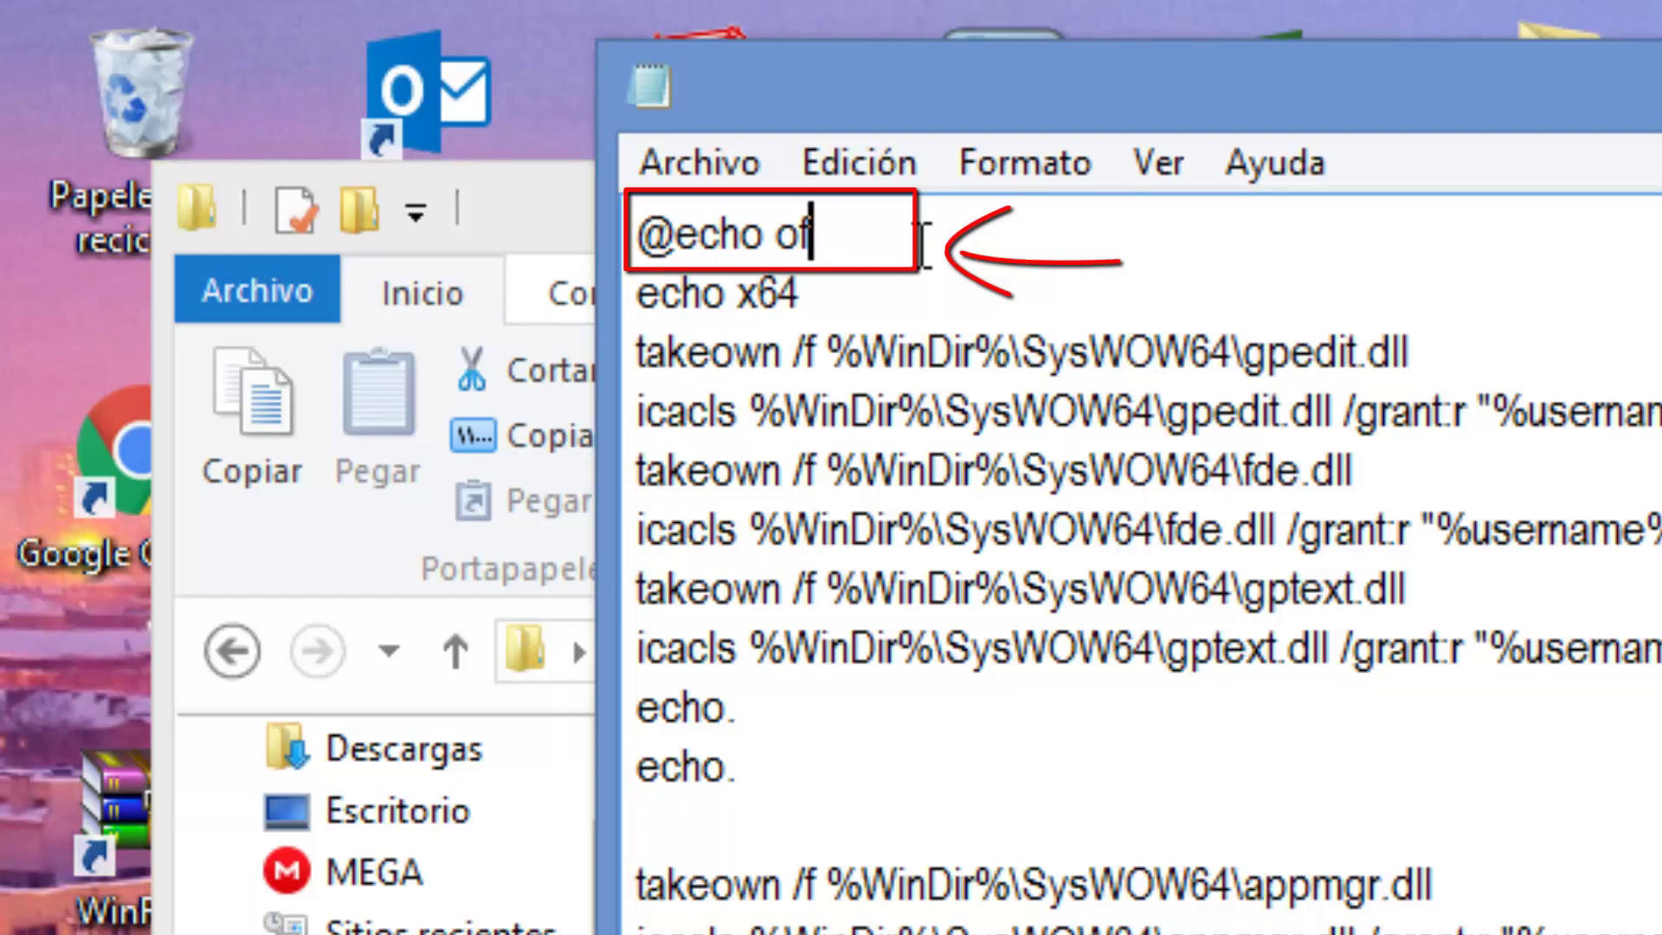
key("BackSpace")
key("BackSpace")
type("ON")
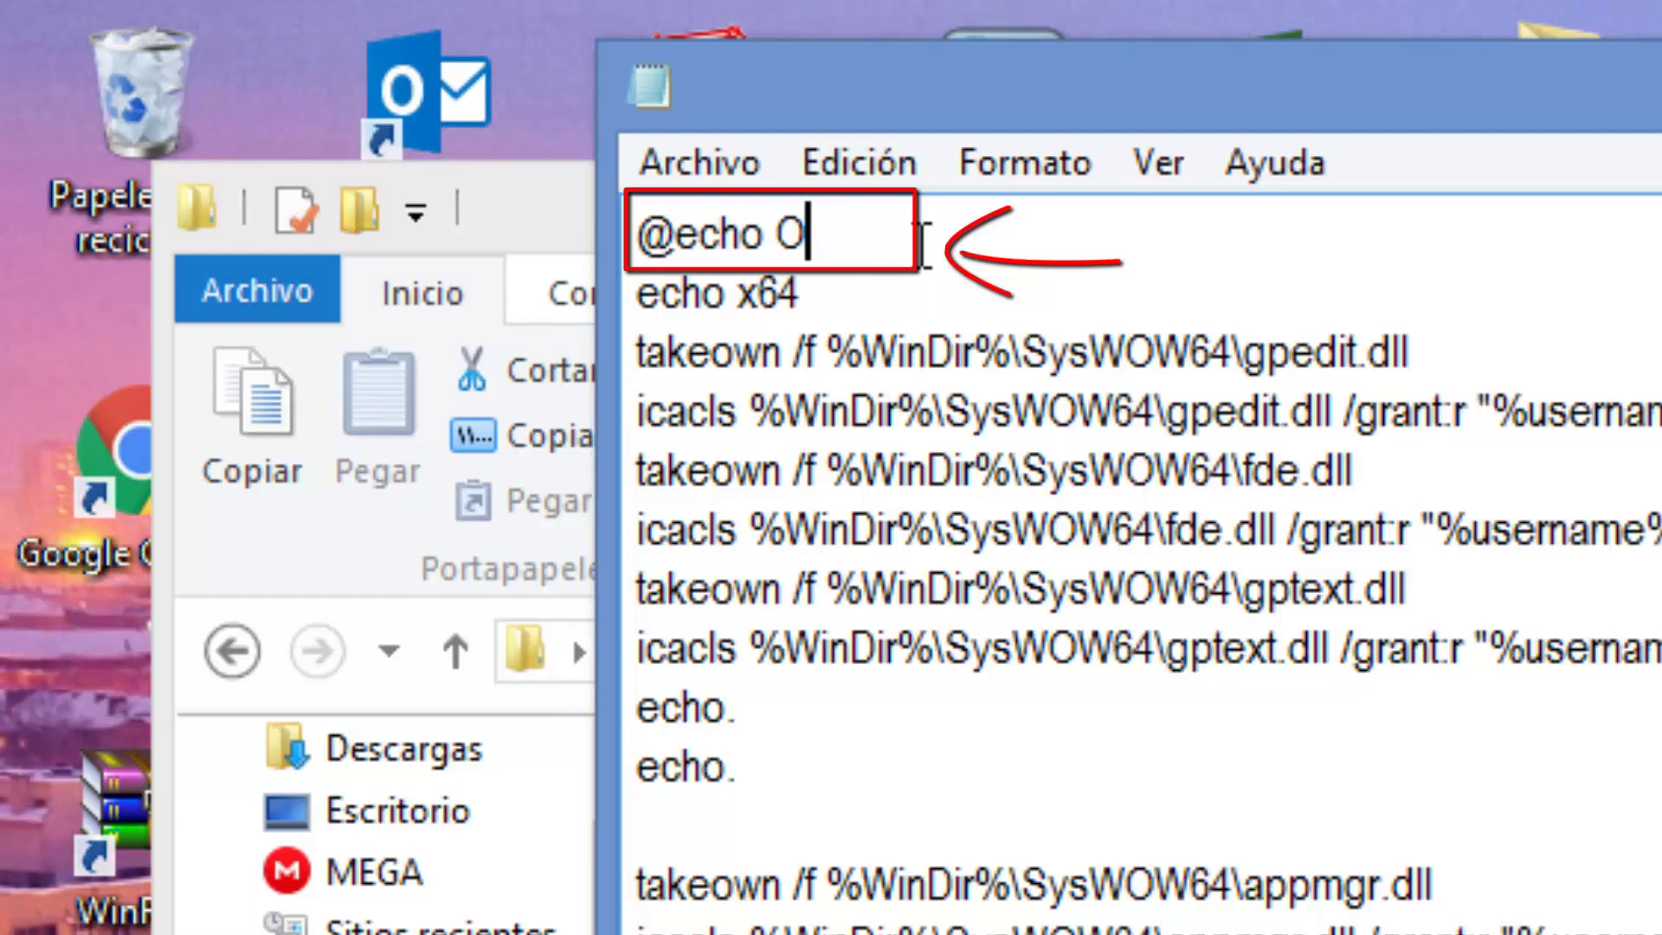
key("BackSpace")
key("BackSpace")
type("on")
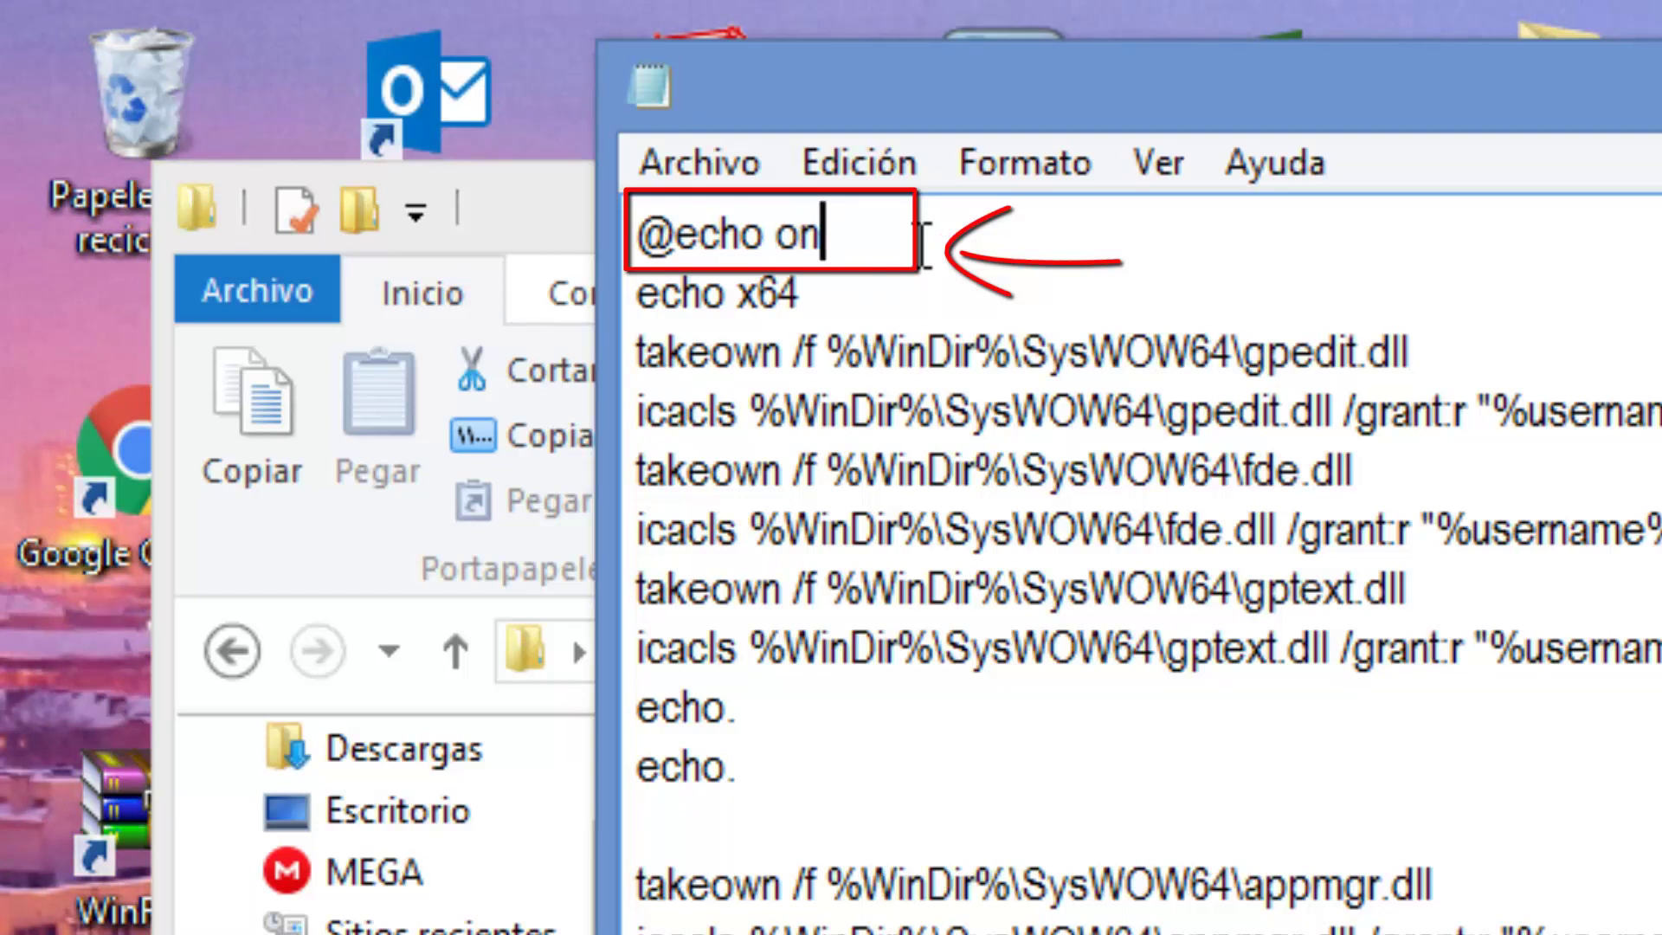
Save the edited x64 batch file and close it.
left_click(698, 170)
left_click(766, 360)
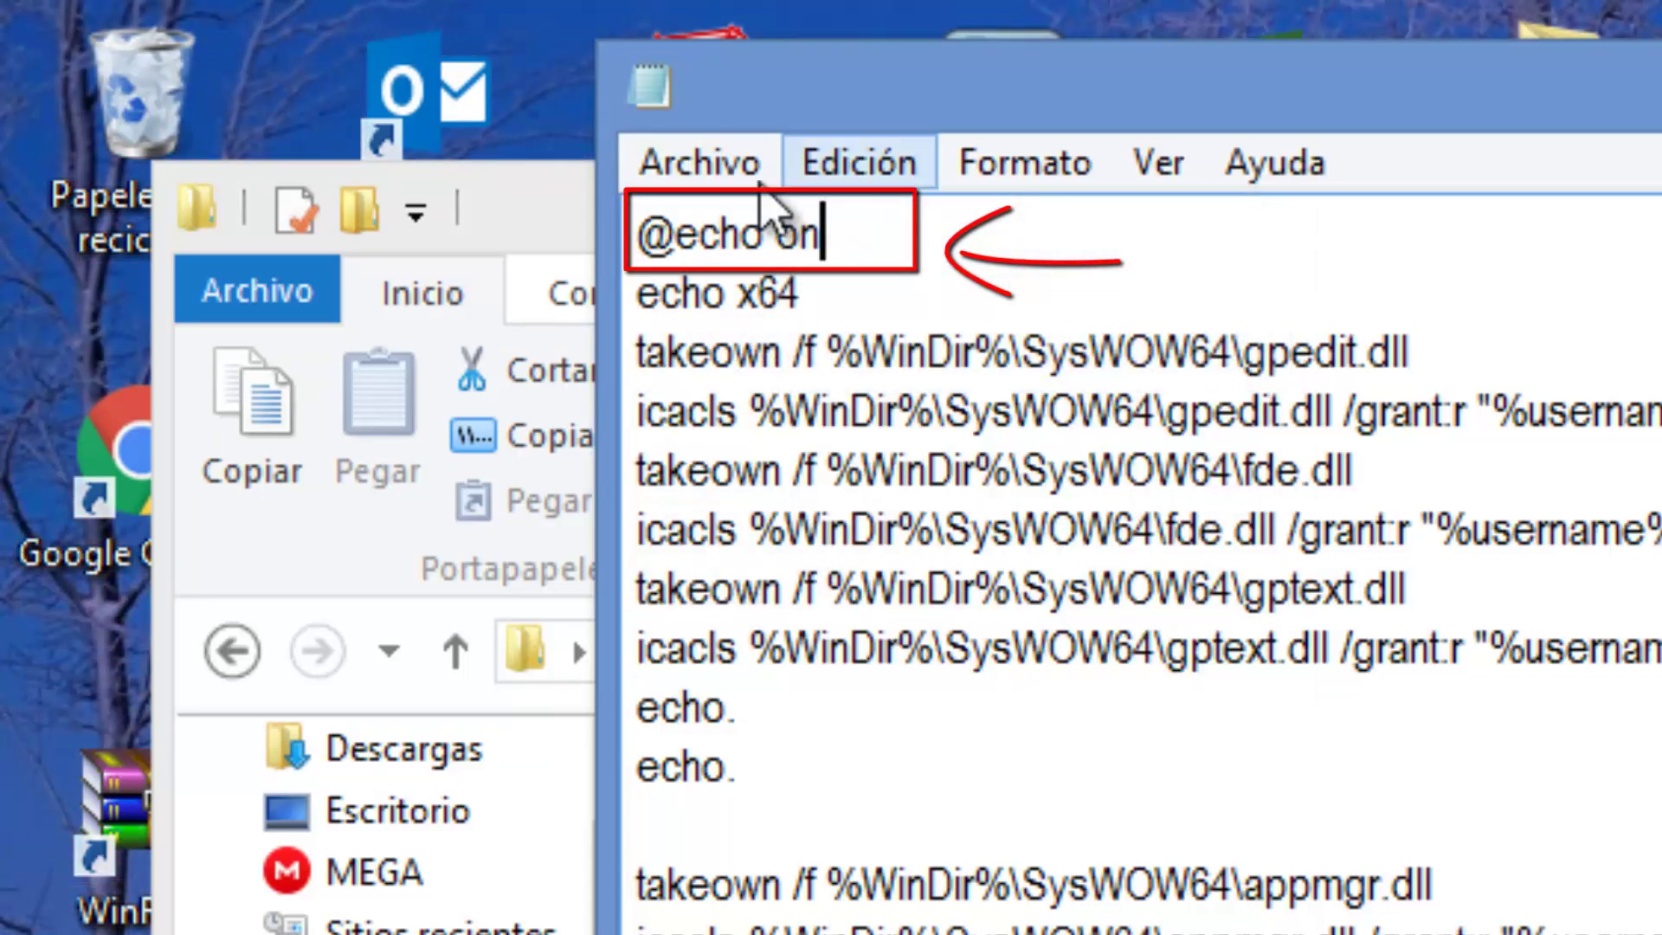
left_click(719, 173)
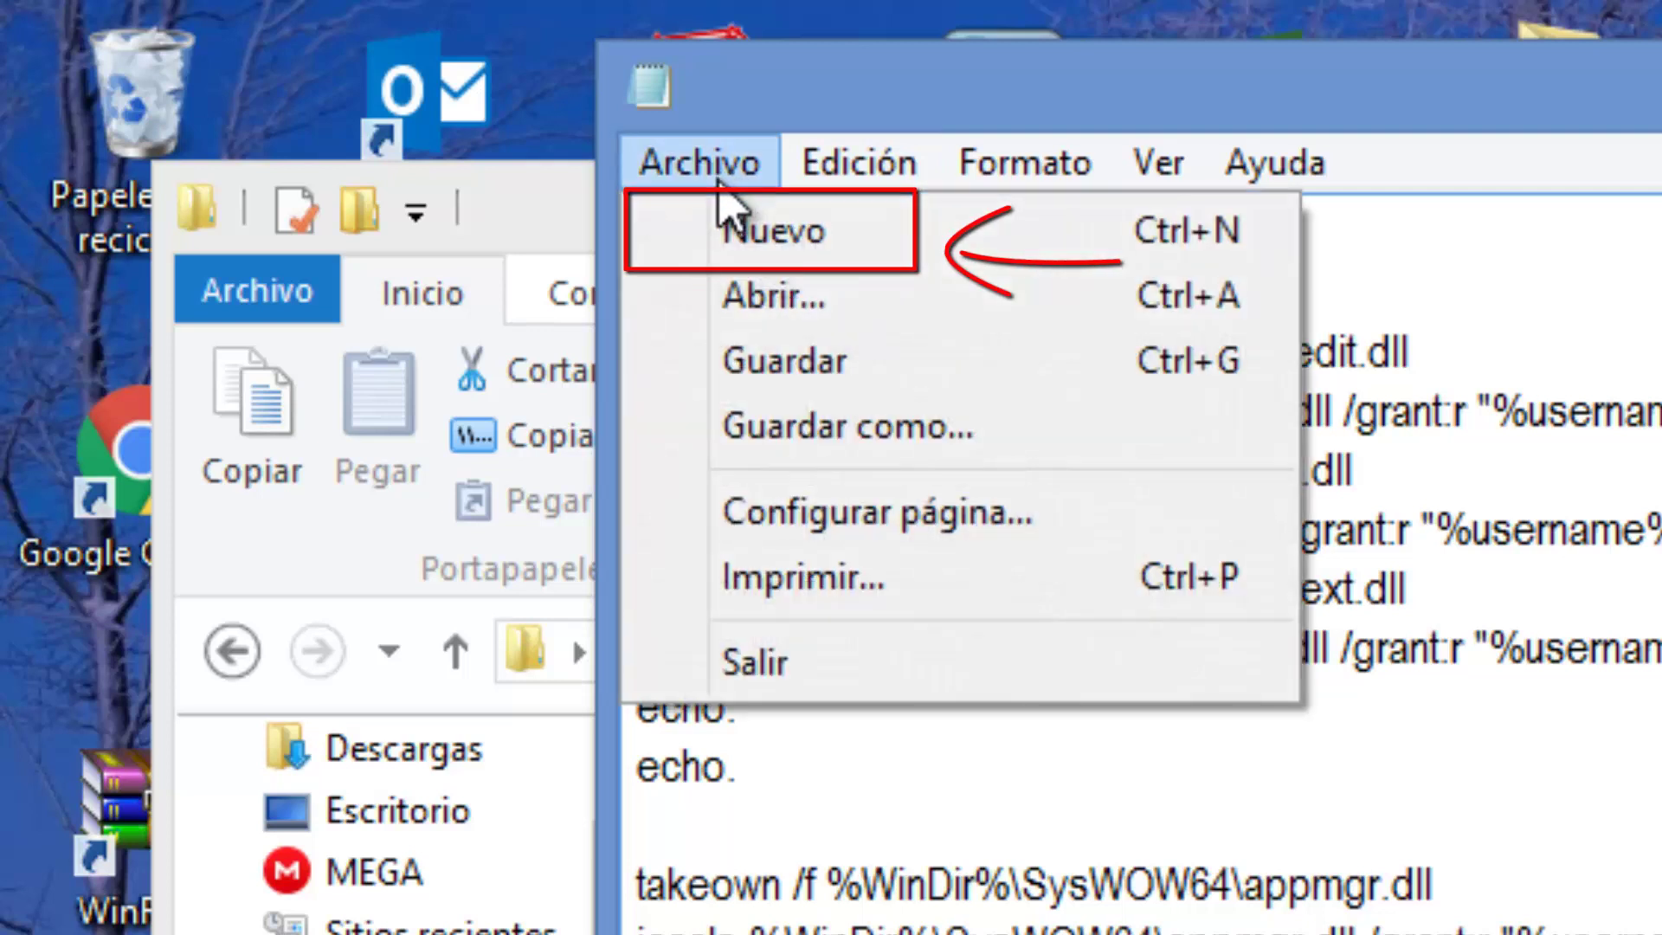
left_click(797, 360)
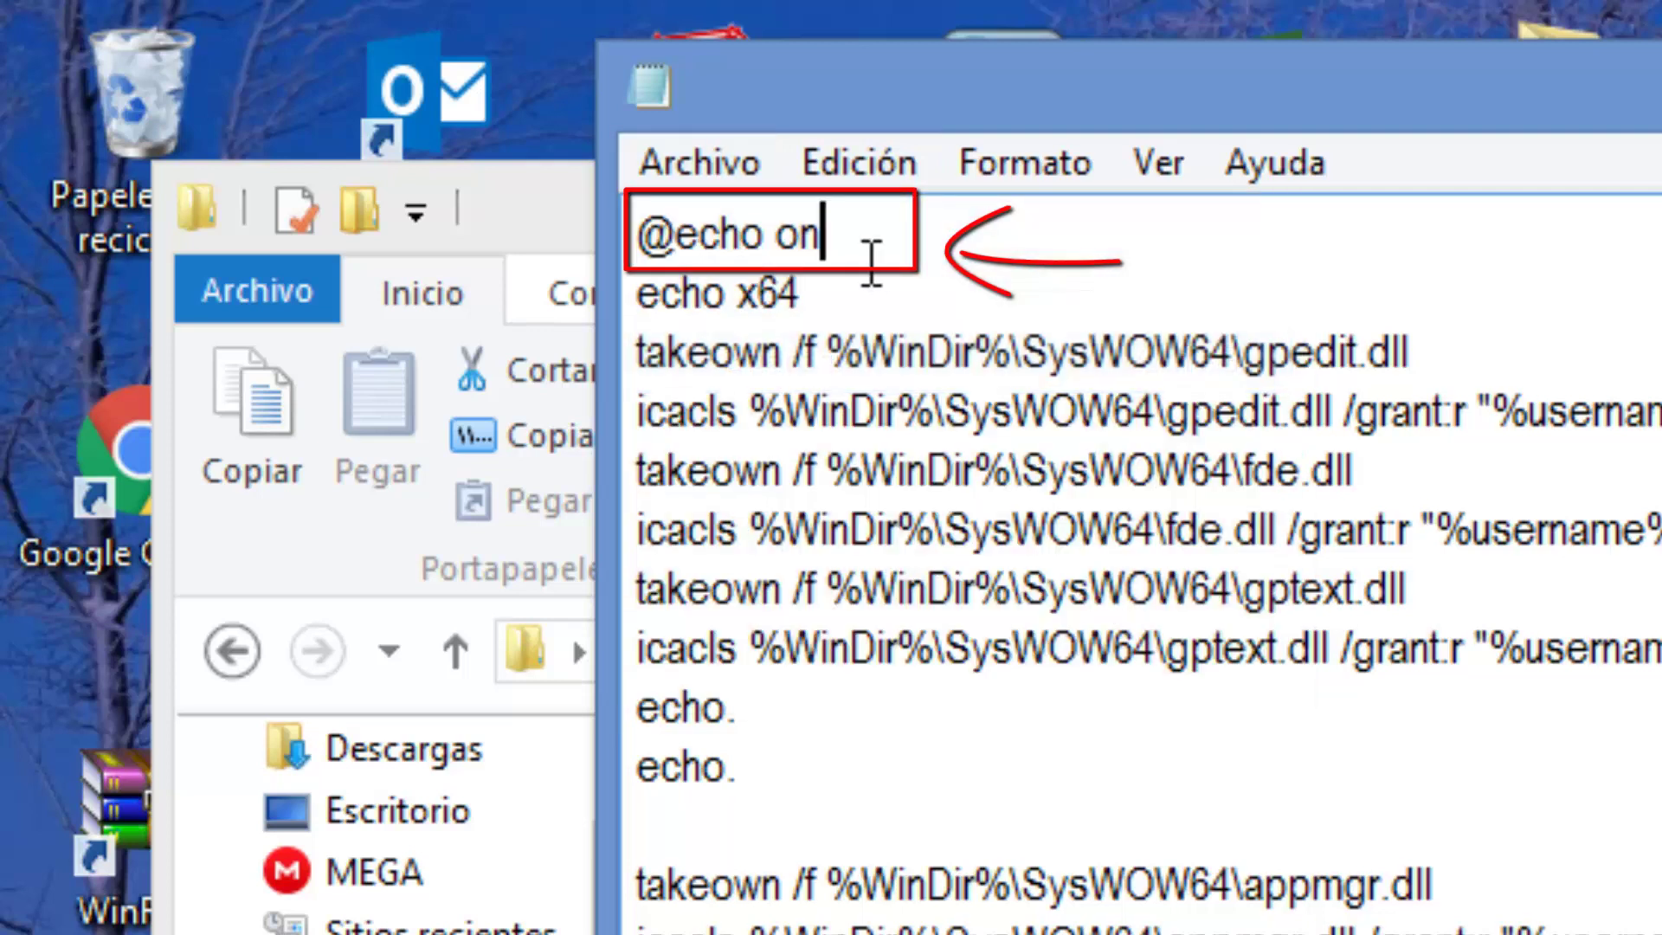
left_click(738, 164)
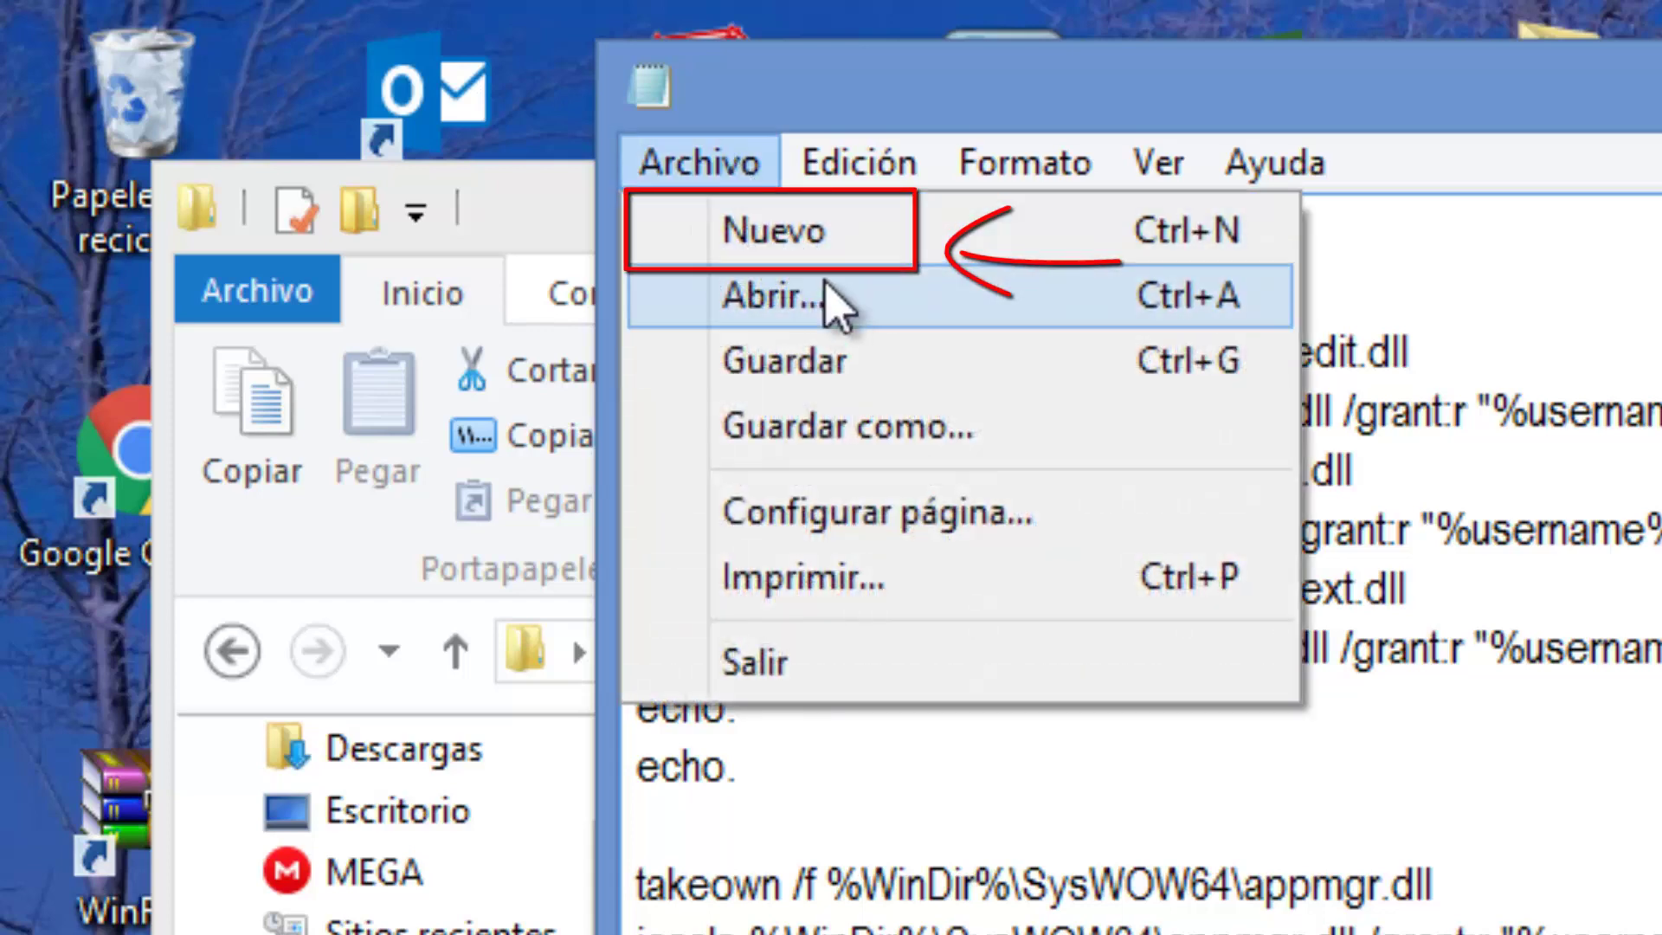
left_click(832, 355)
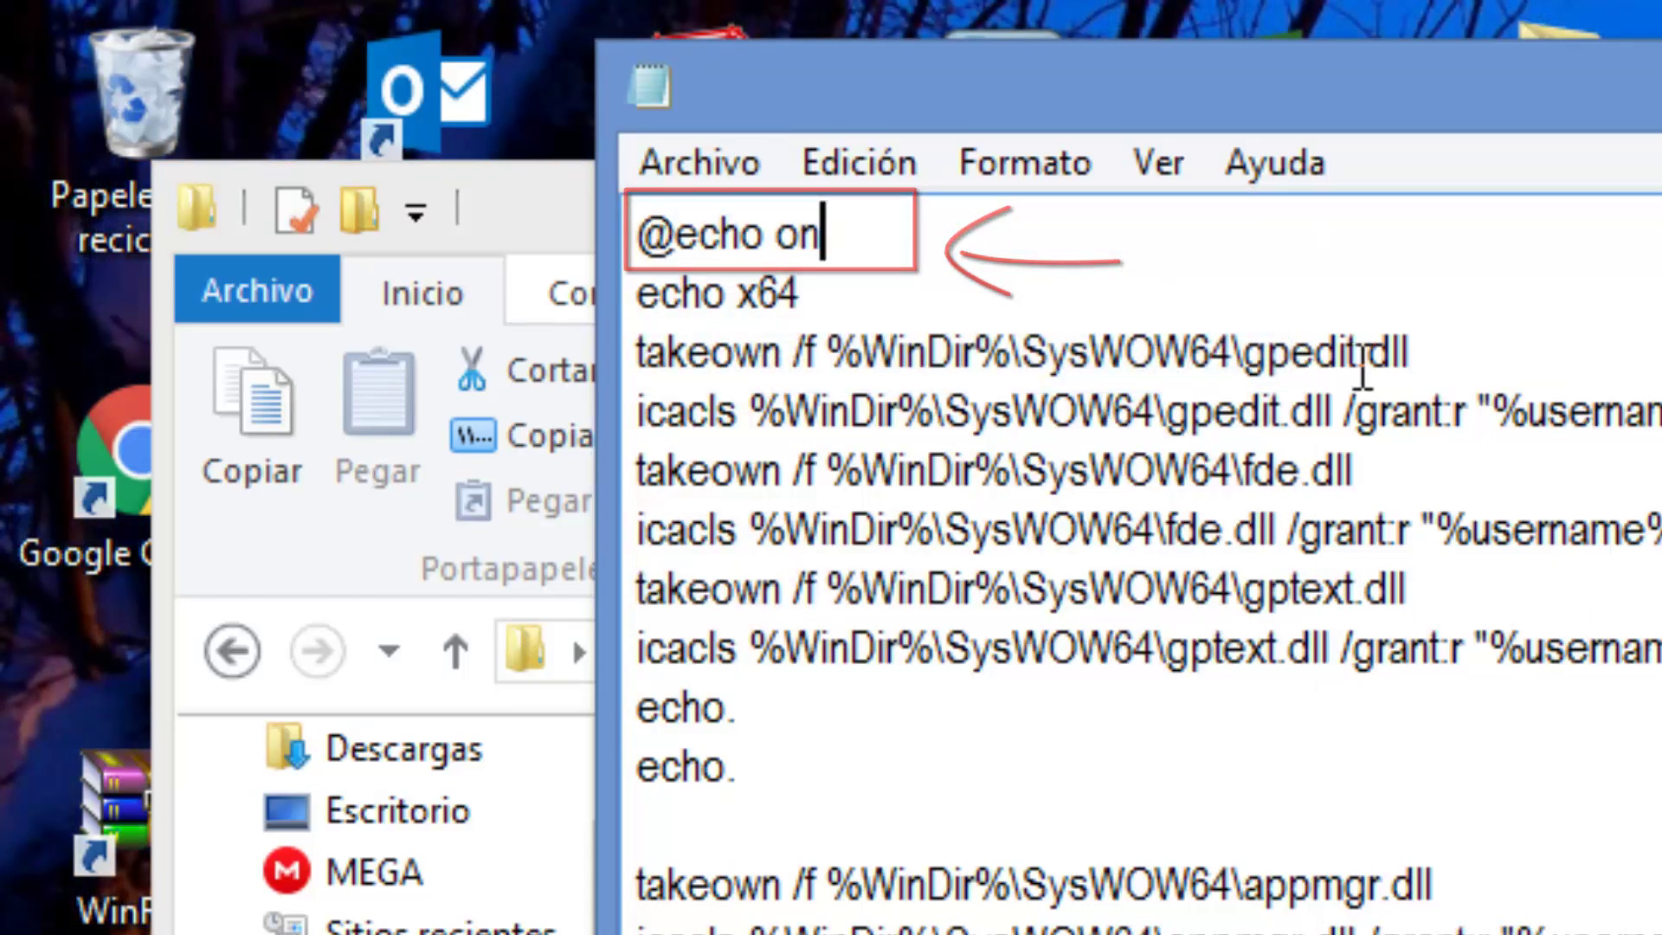
left_click(741, 178)
left_click(836, 362)
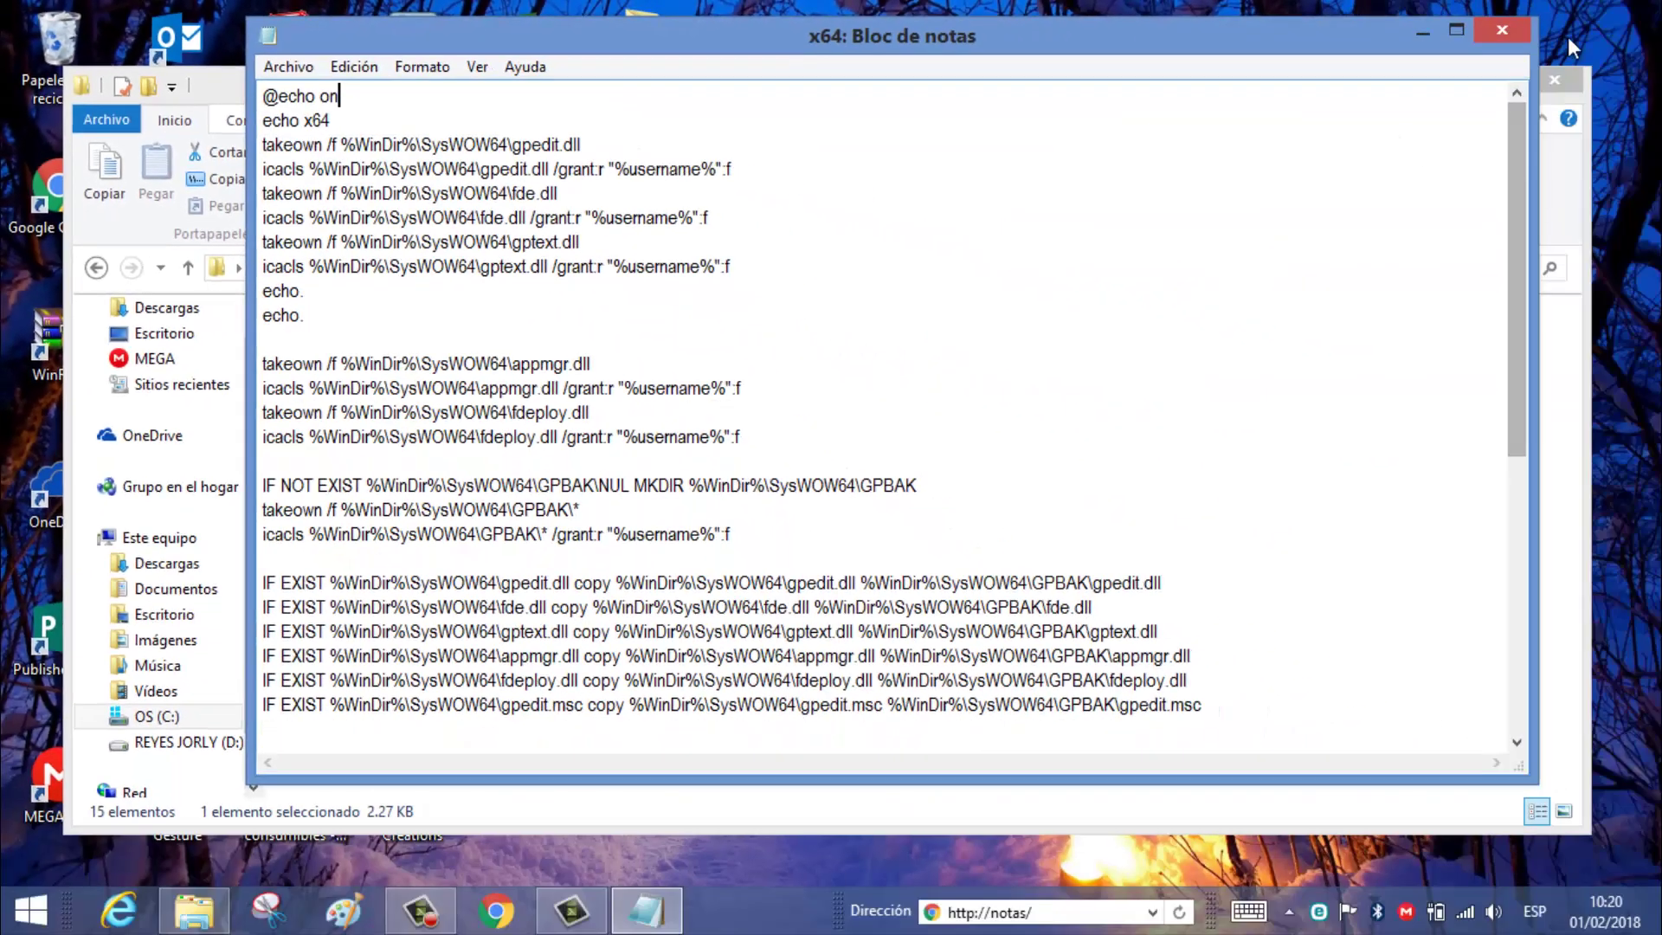
key("alt+F4")
Run the x64 batch file from the gpedit folder as administrator.
left_click(323, 704)
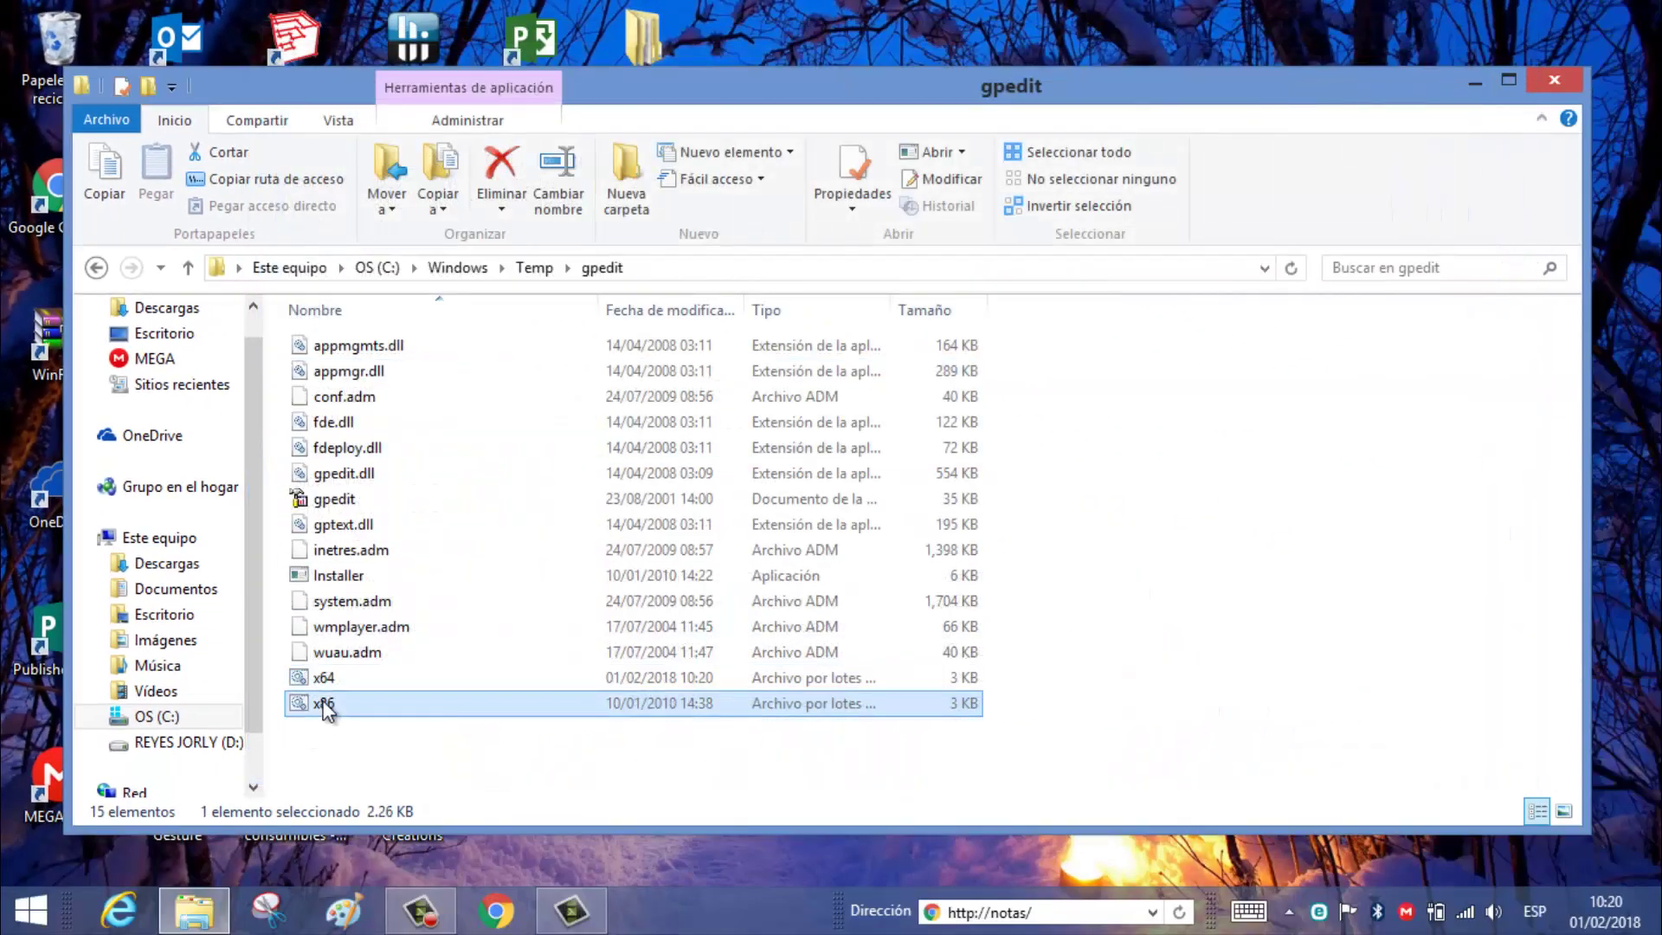
left_click(334, 500)
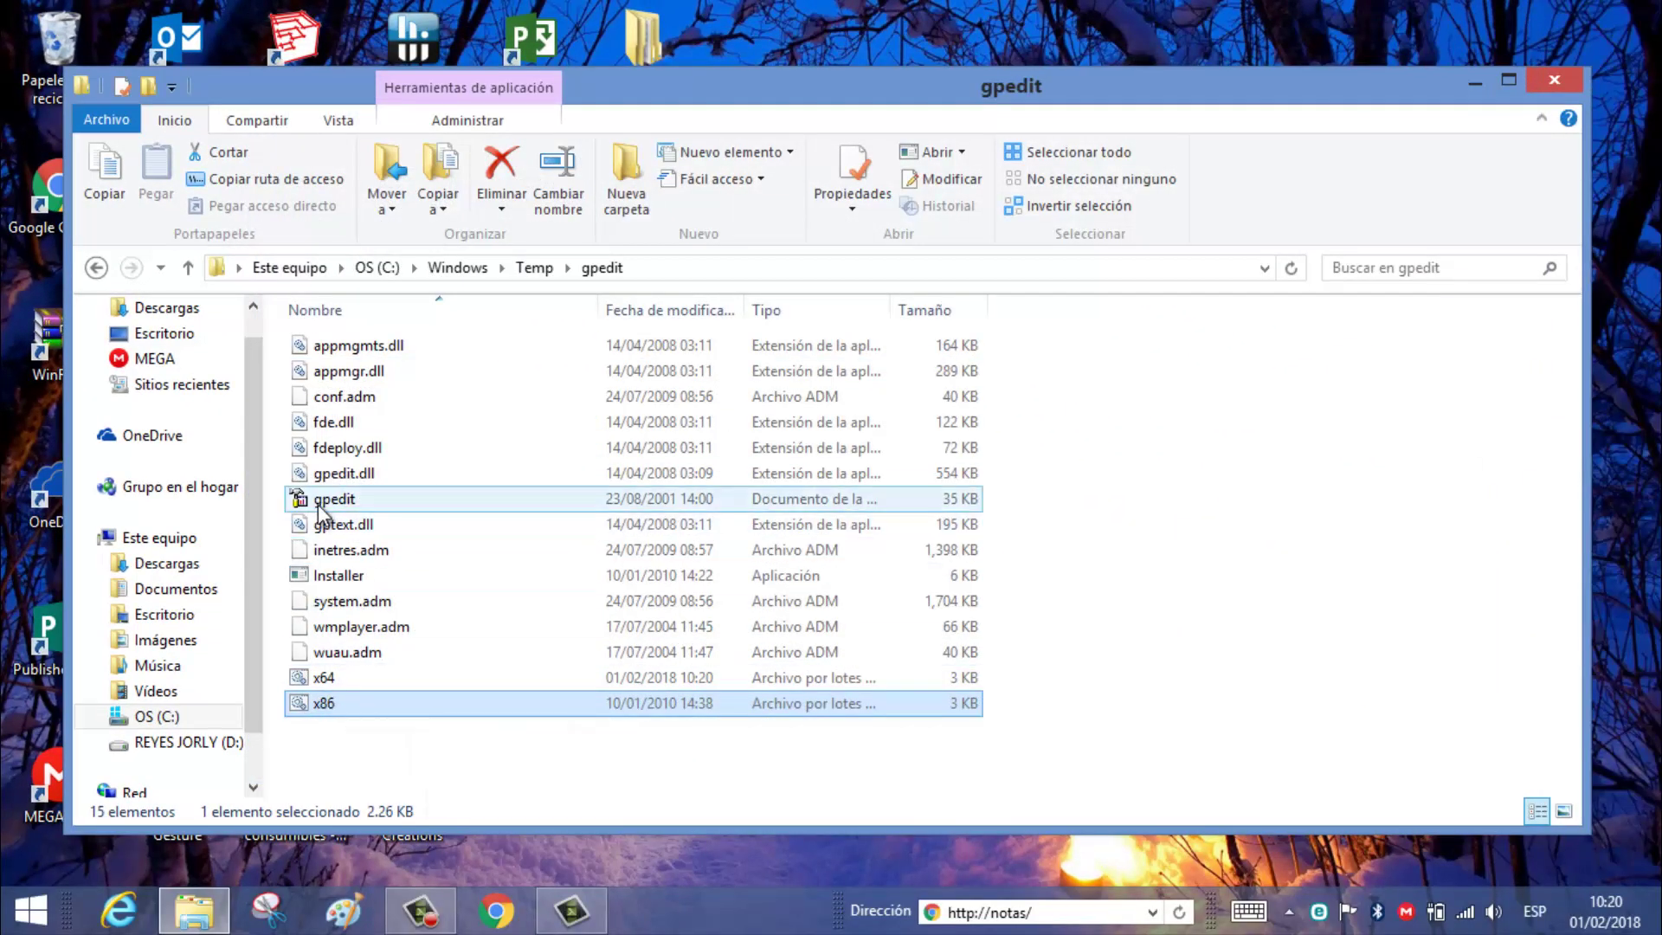
left_click(337, 680)
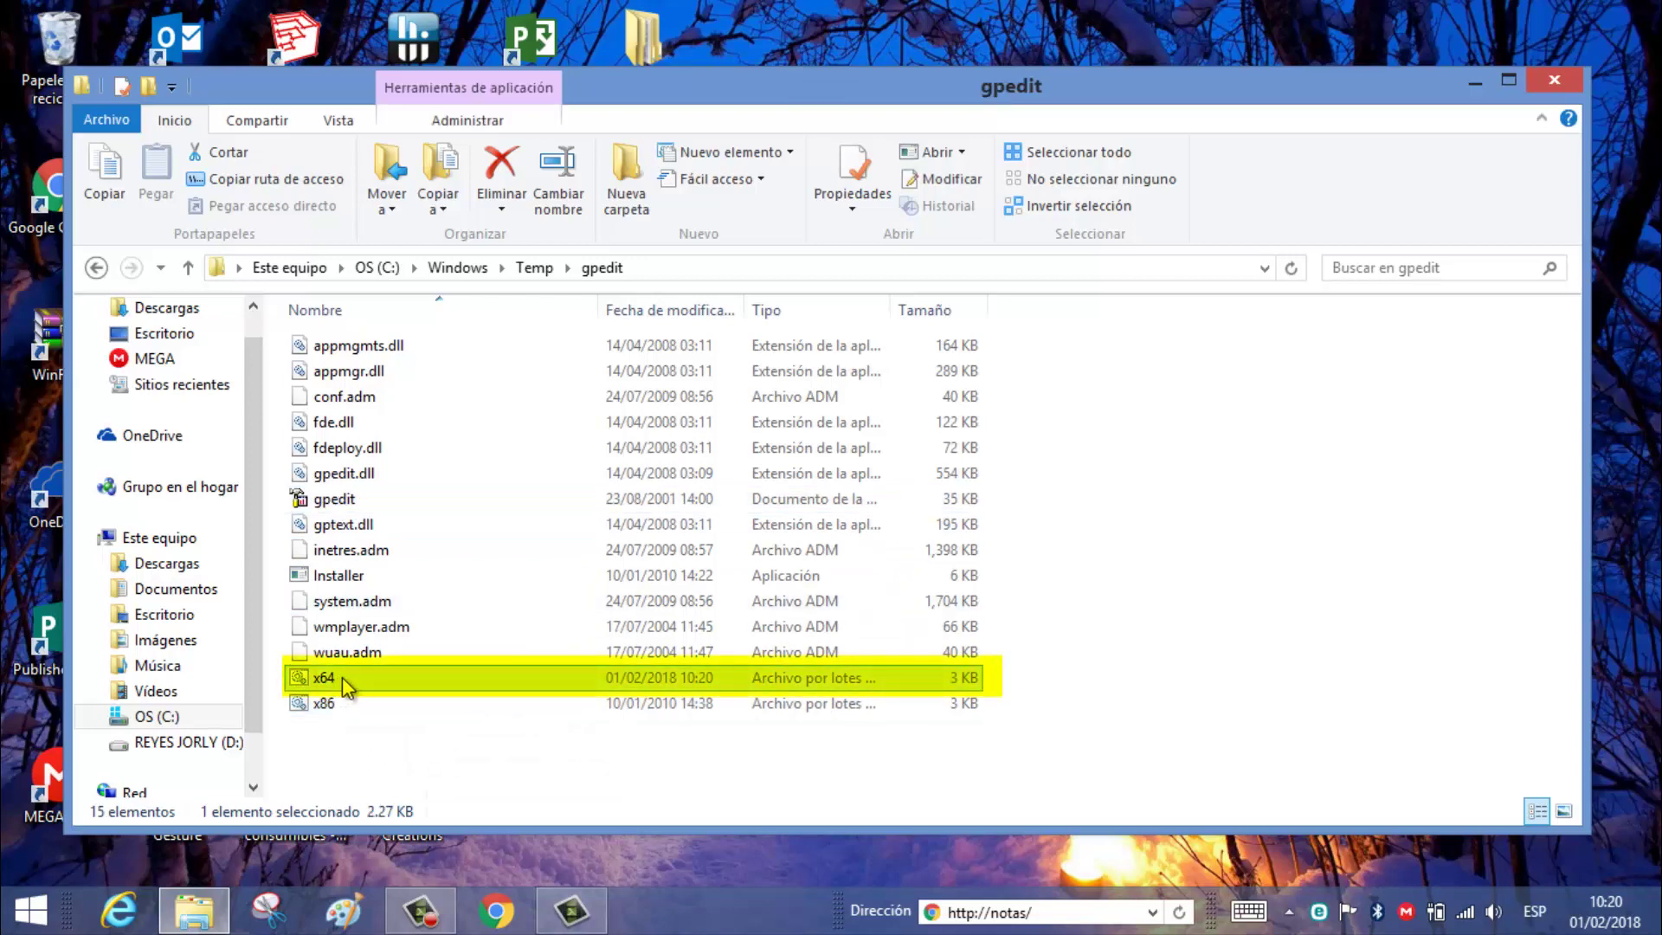
right_click(341, 677)
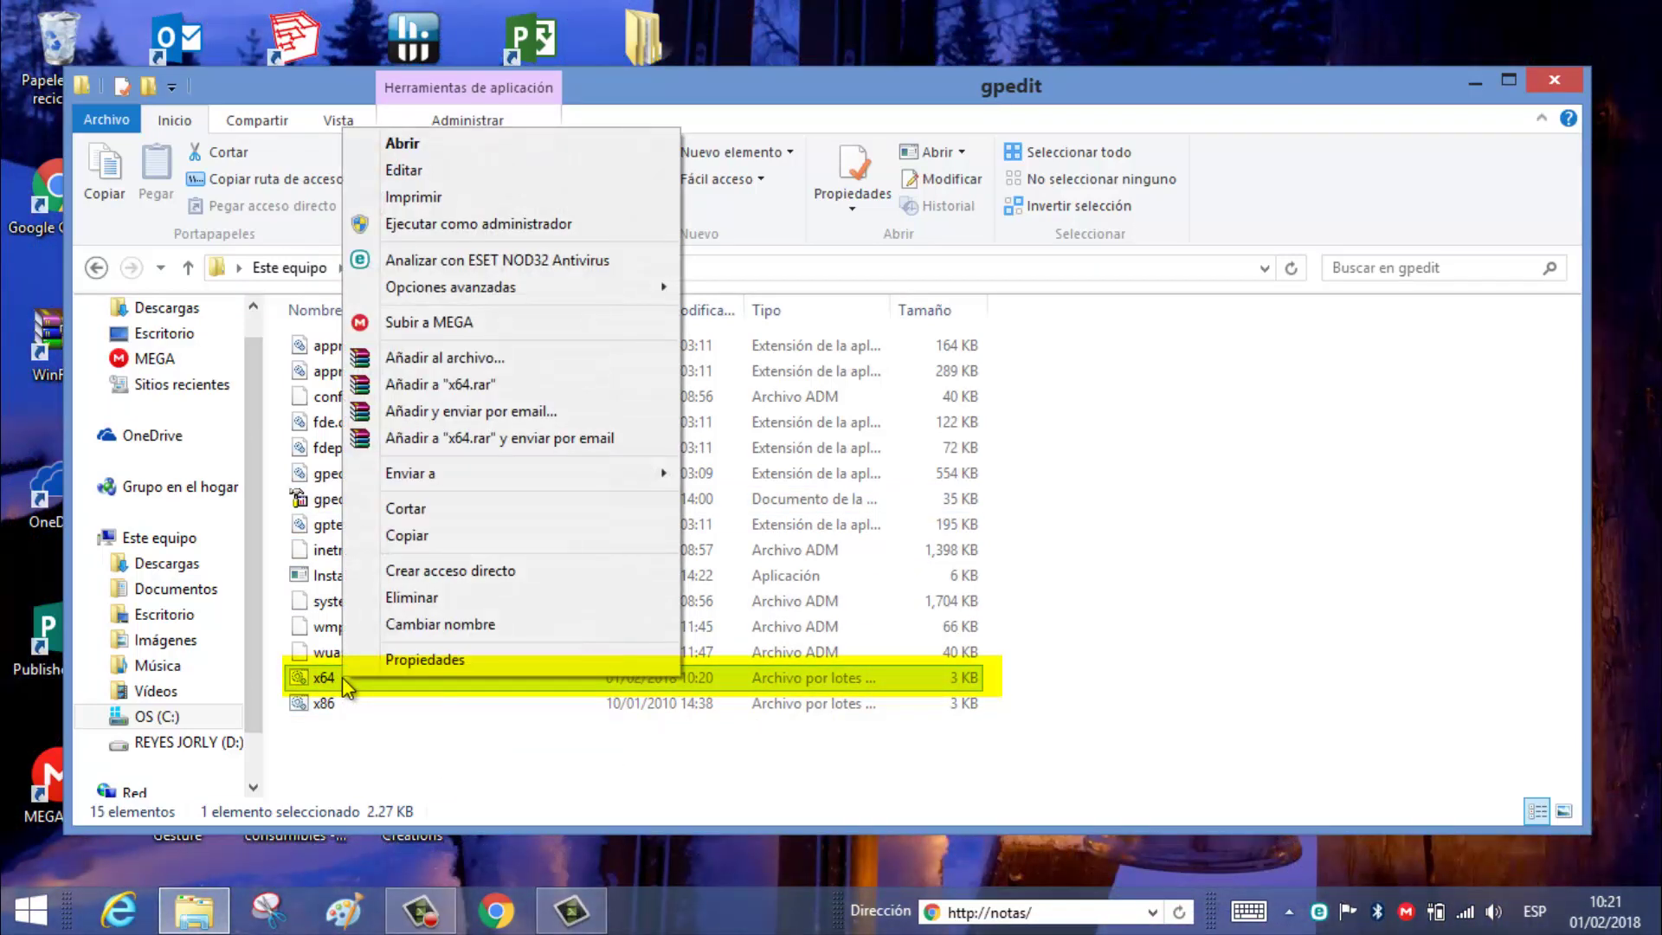
left_click(436, 229)
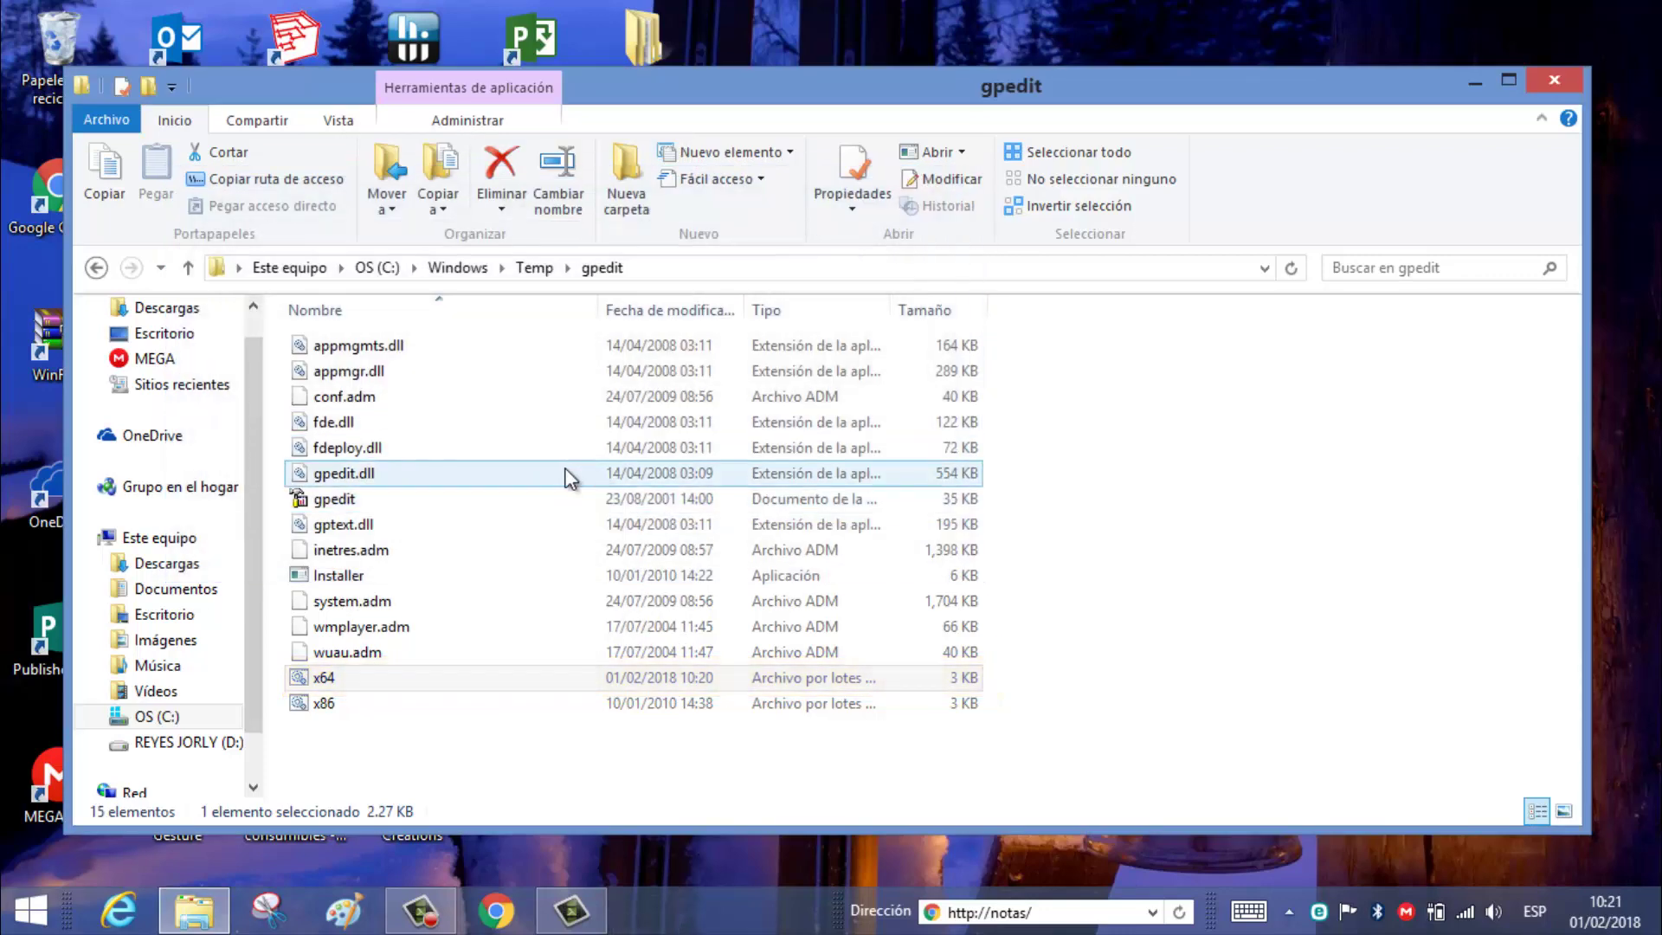
Launch the gpedit console document from the same folder.
left_click(357, 500)
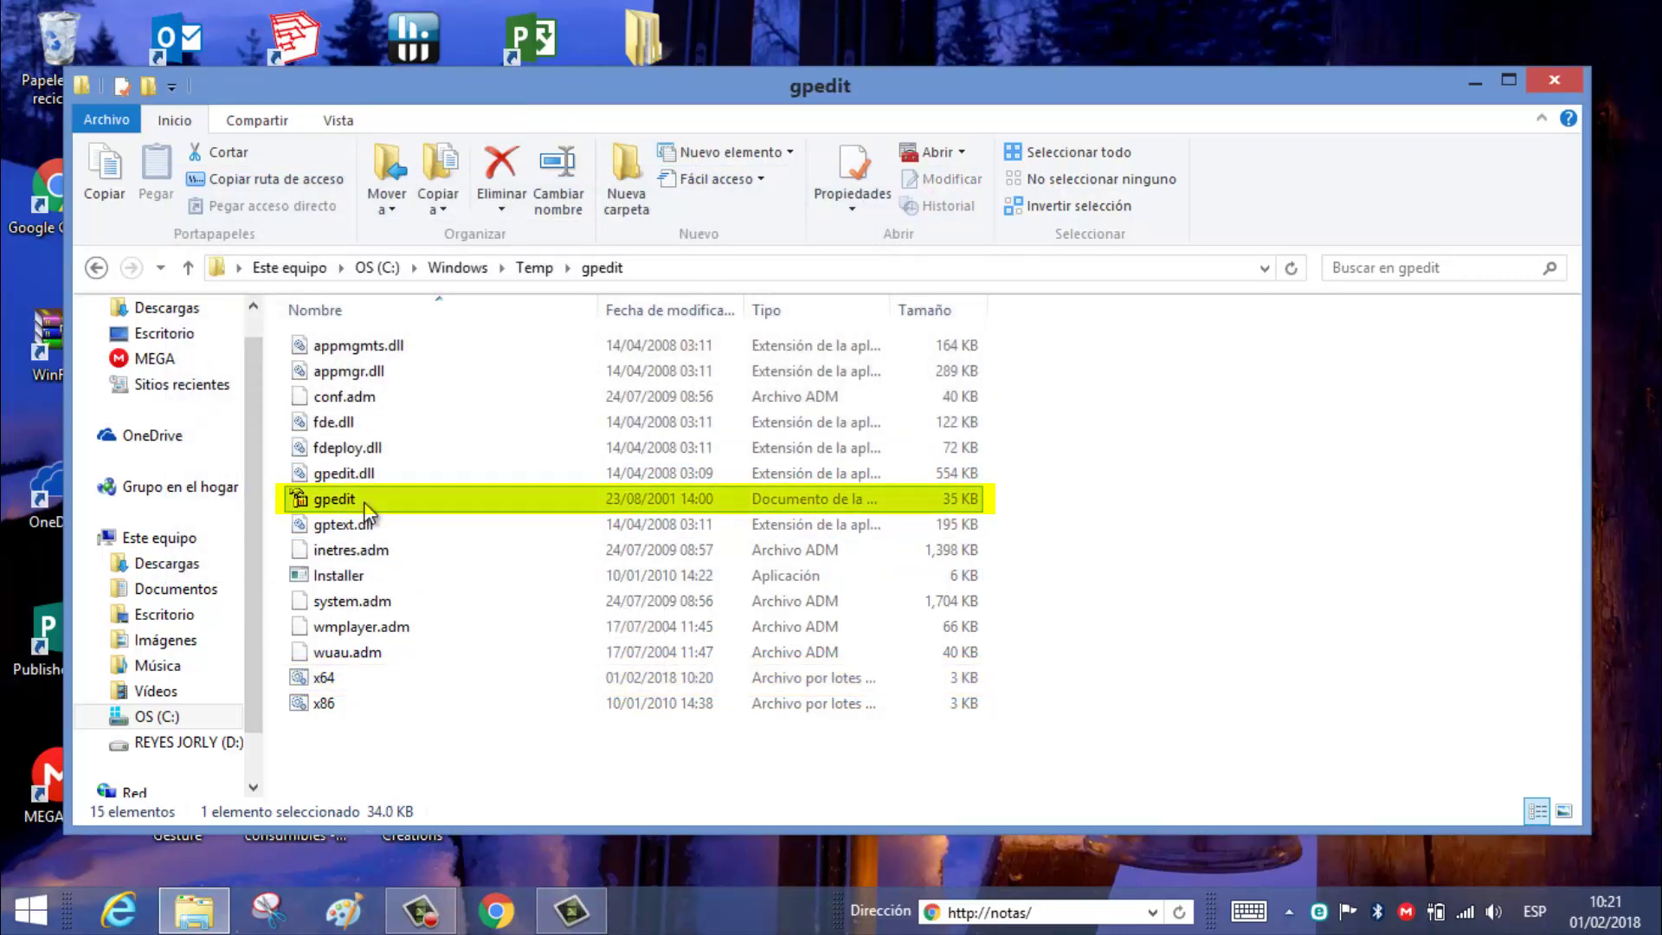
right_click(363, 501)
left_click(450, 355)
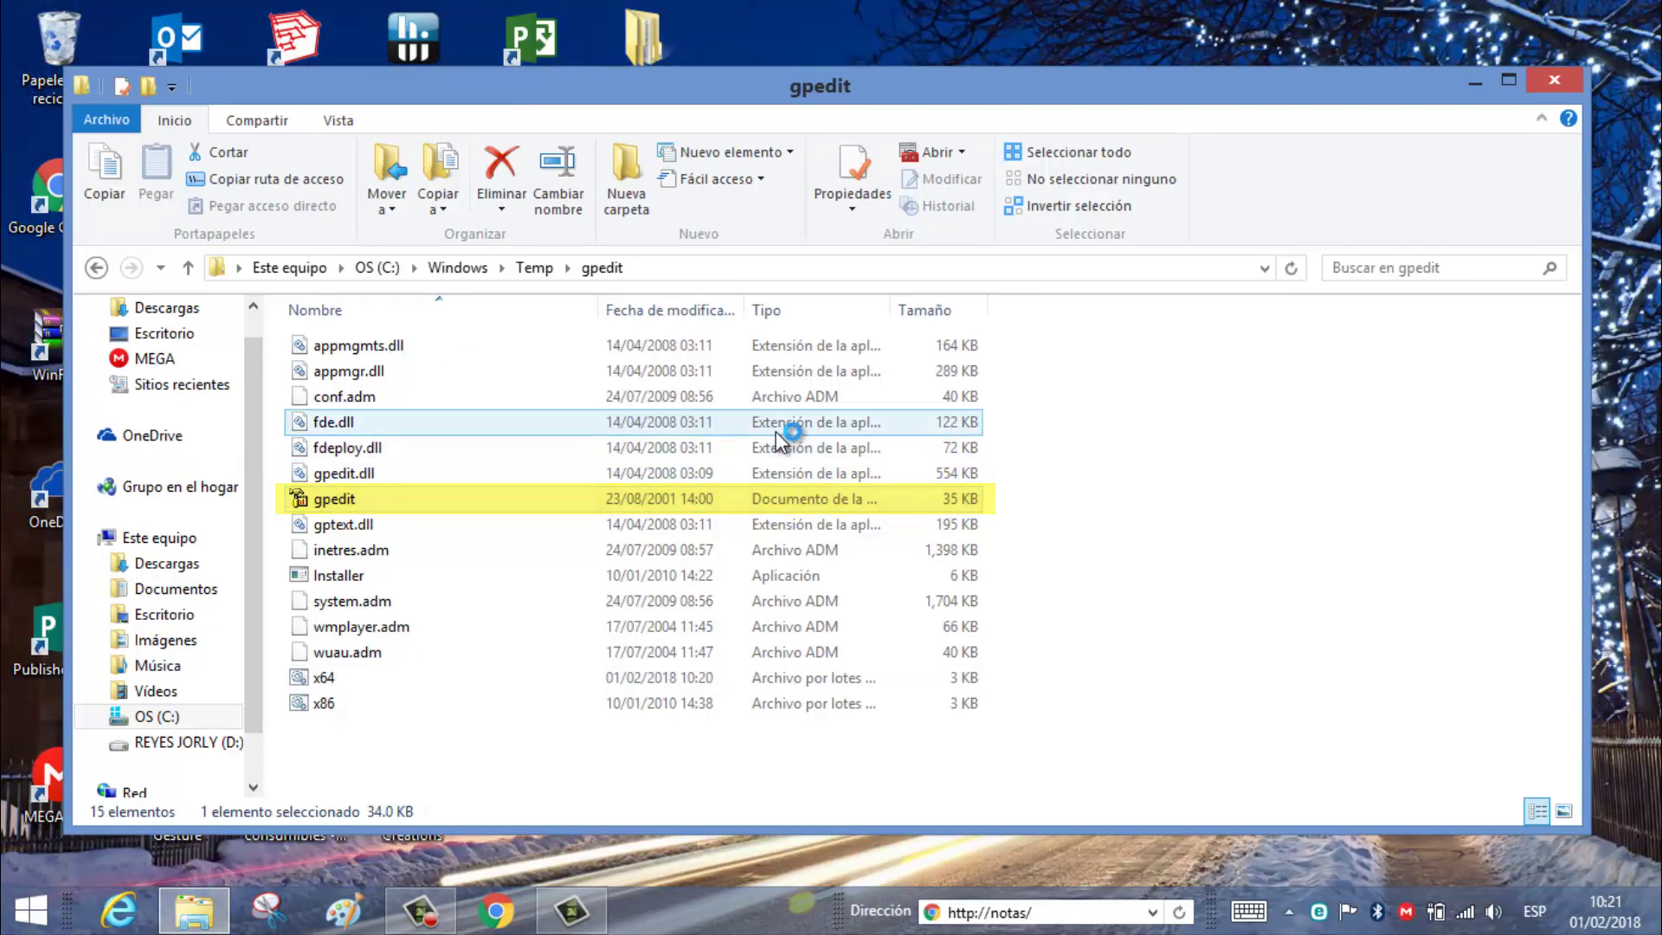
left_click(1523, 117)
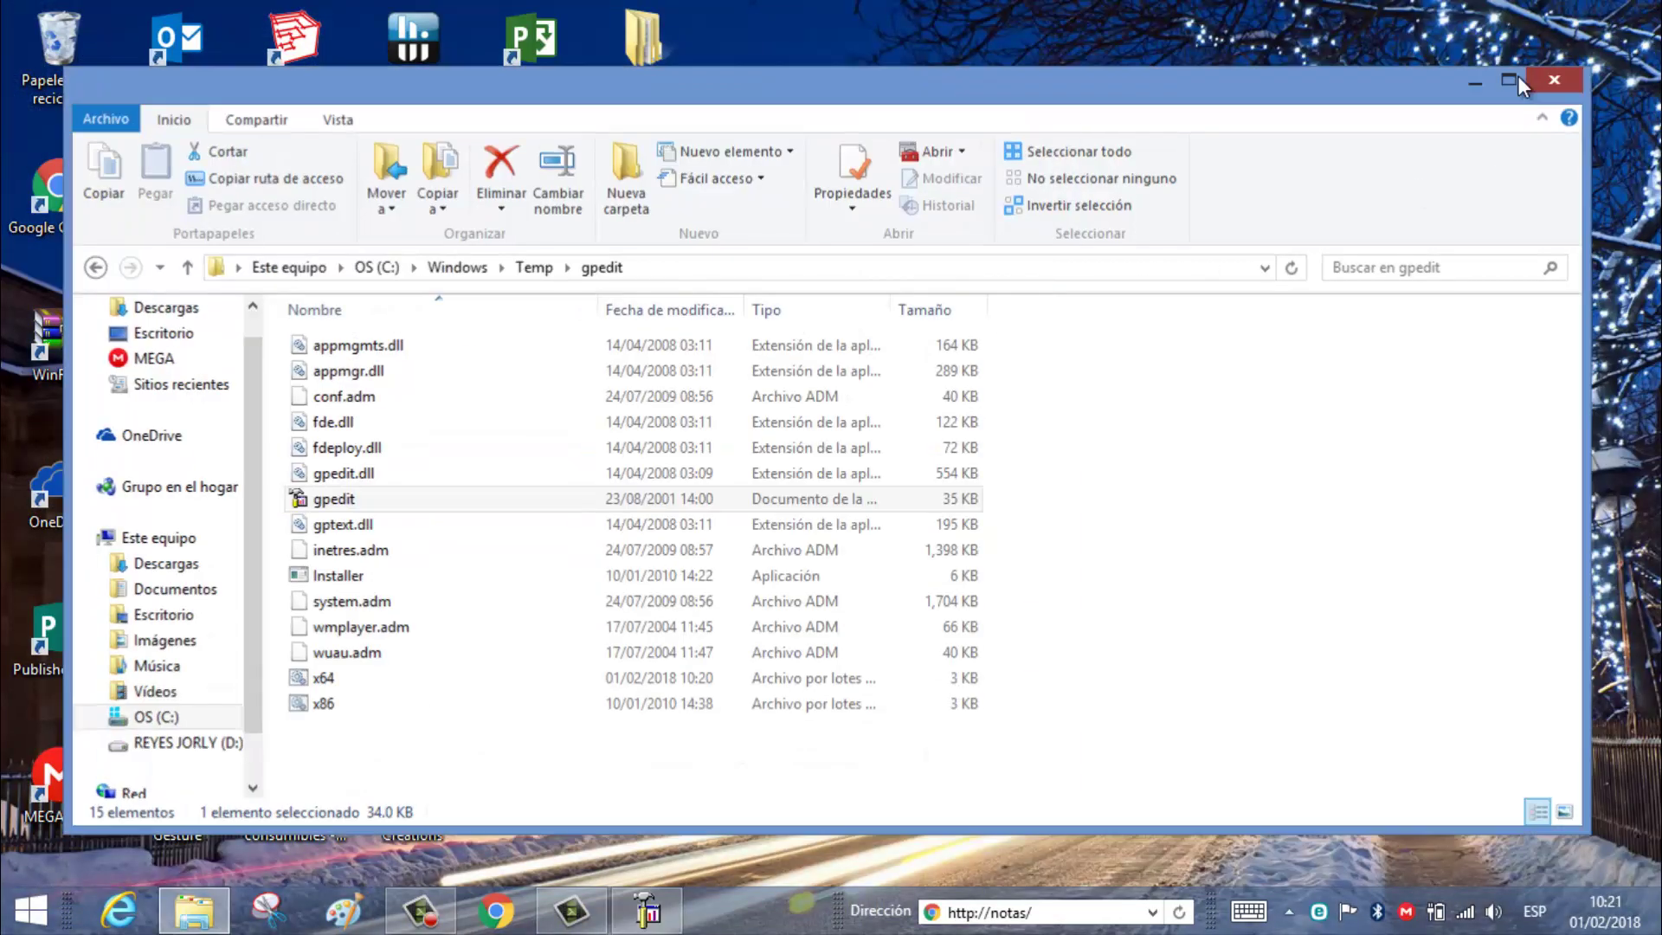
Minimize the gpedit folder window and reposition the Group Policy window on the desktop.
left_click(1475, 82)
left_click_drag(869, 123, 1115, 95)
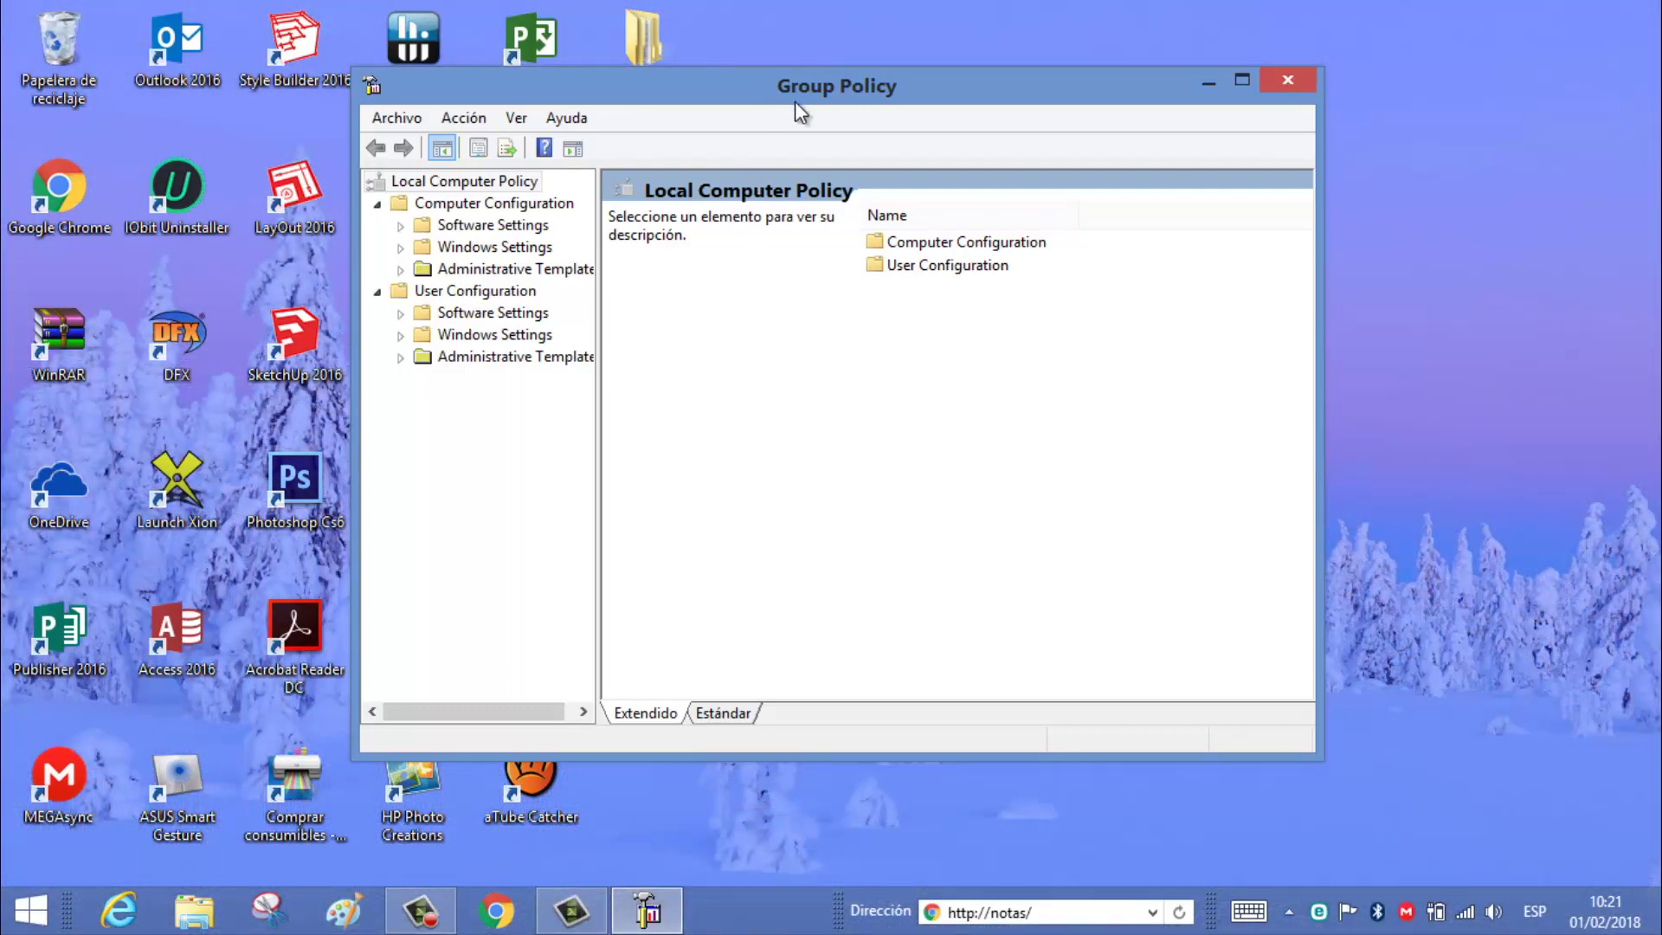
left_click_drag(795, 102, 750, 136)
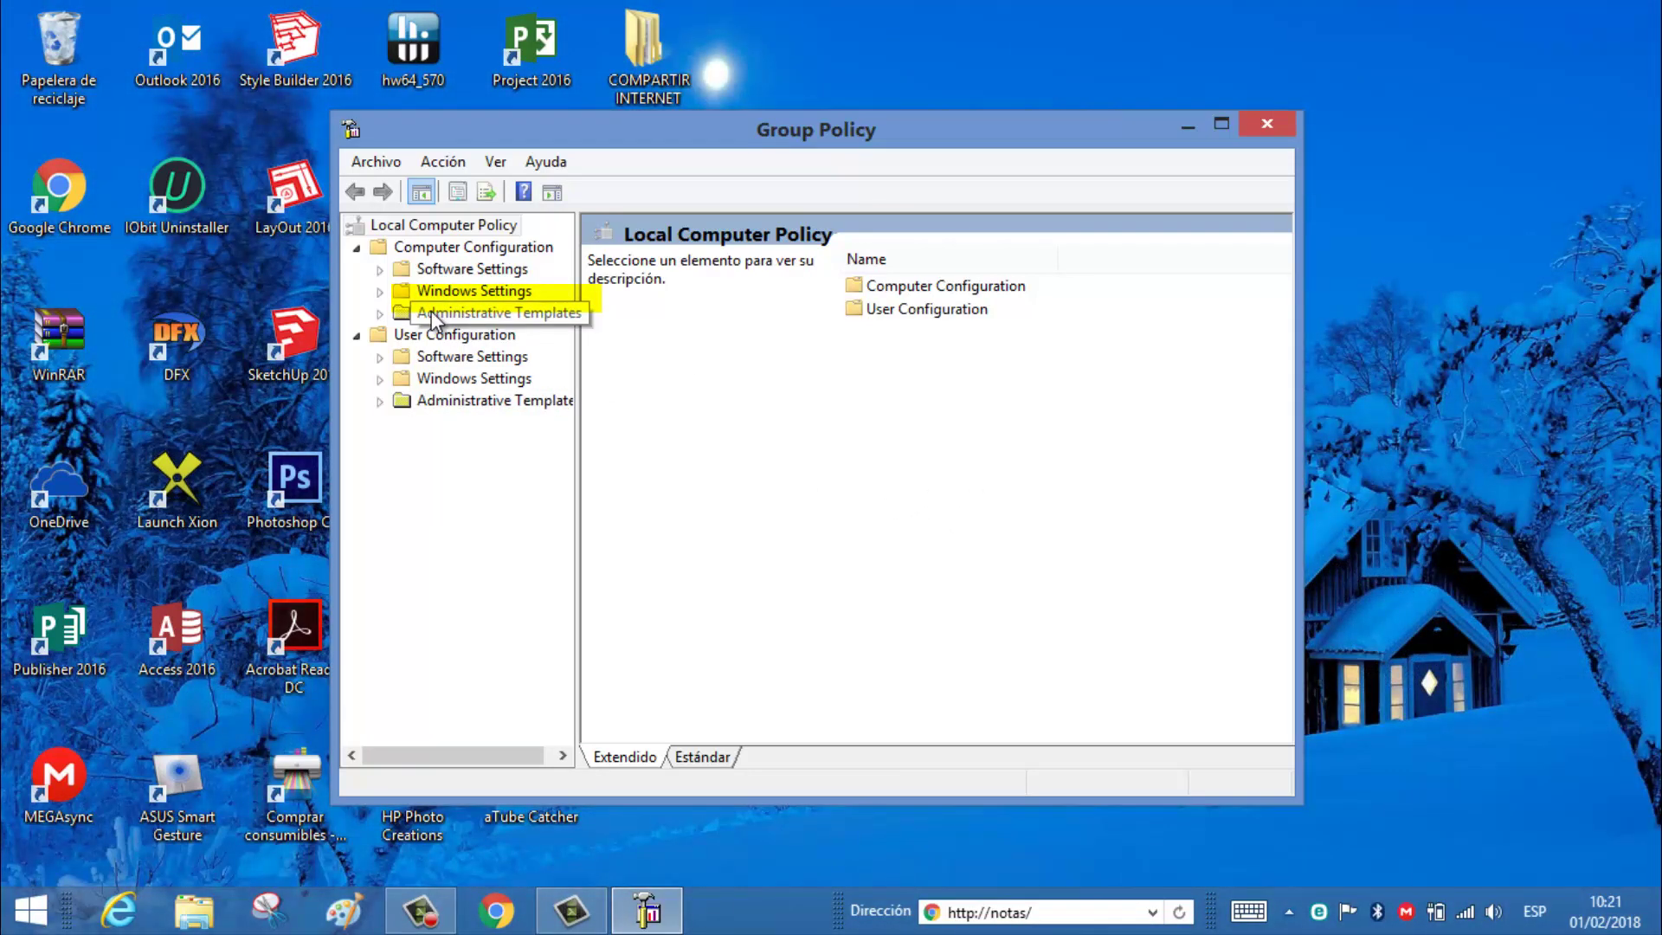
left_click_drag(808, 128, 816, 117)
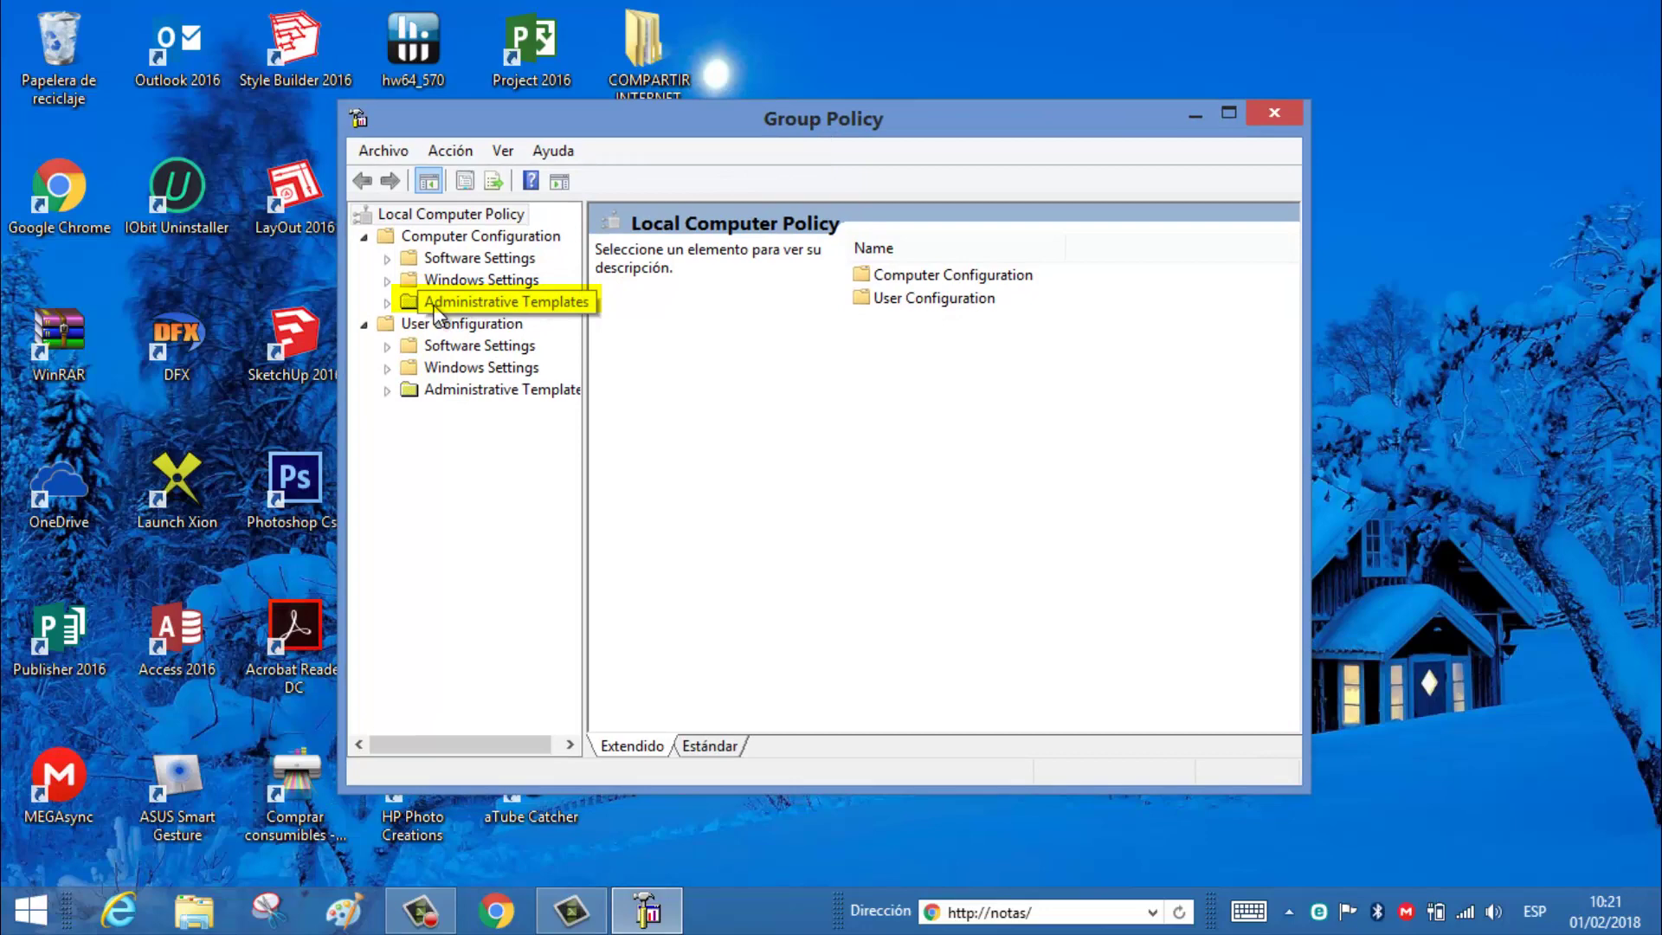
Open QoS Packet Scheduler under Computer Configuration, Administrative Templates, Network, widening the console tree to show full names.
left_click(439, 312)
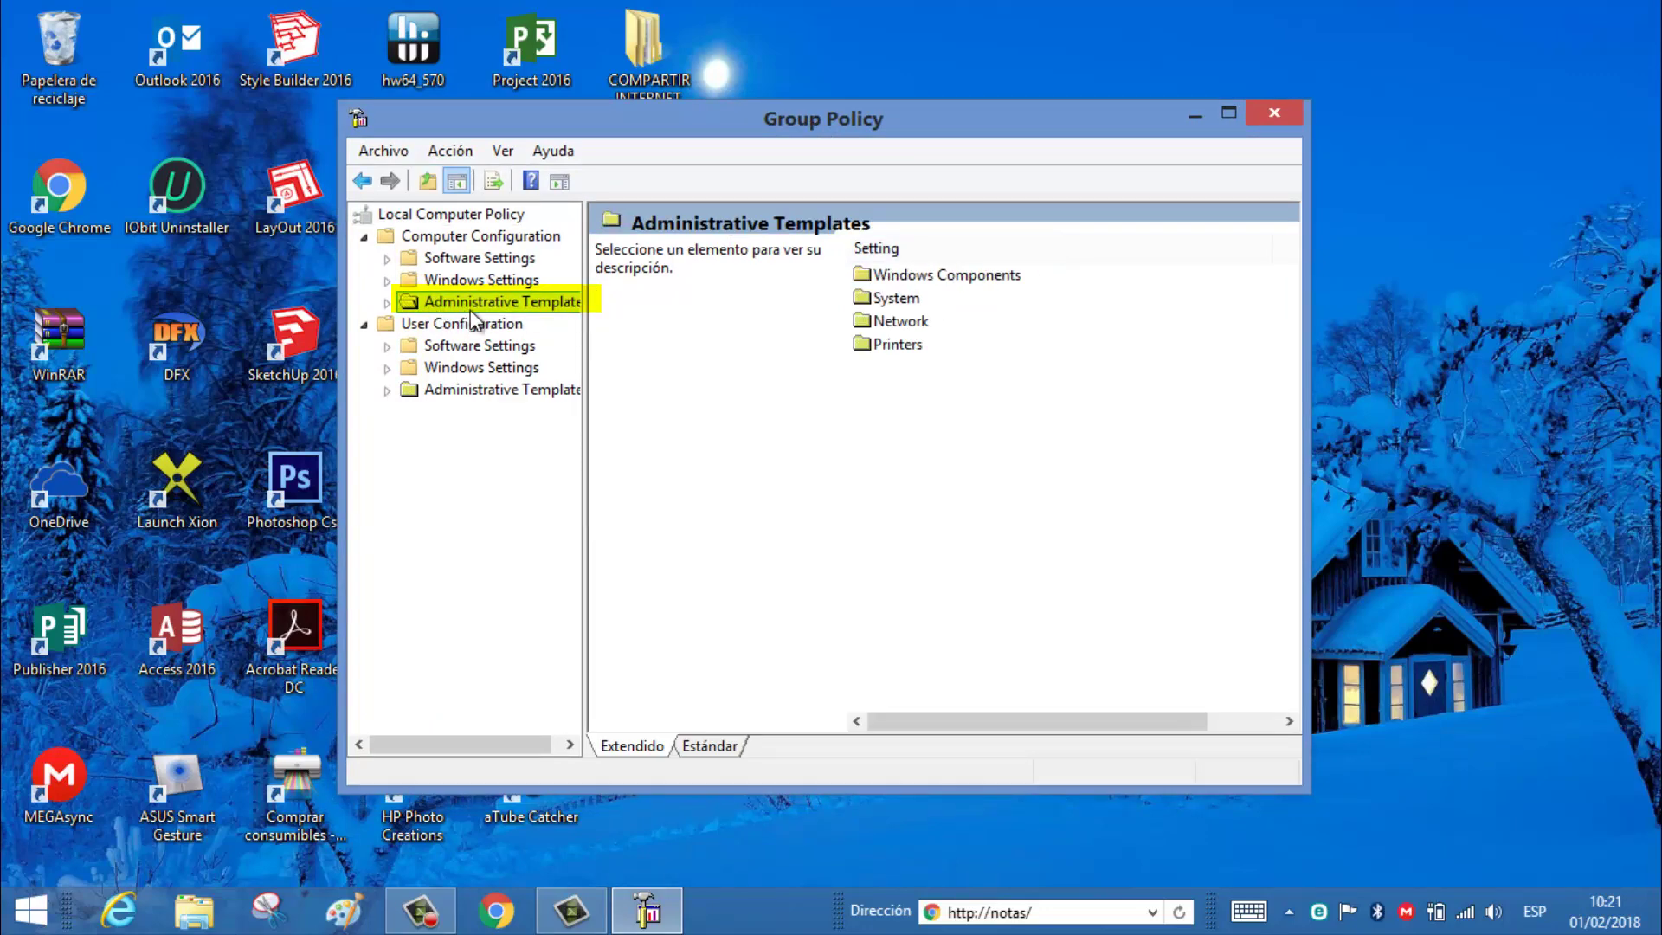
left_click_drag(585, 314, 641, 316)
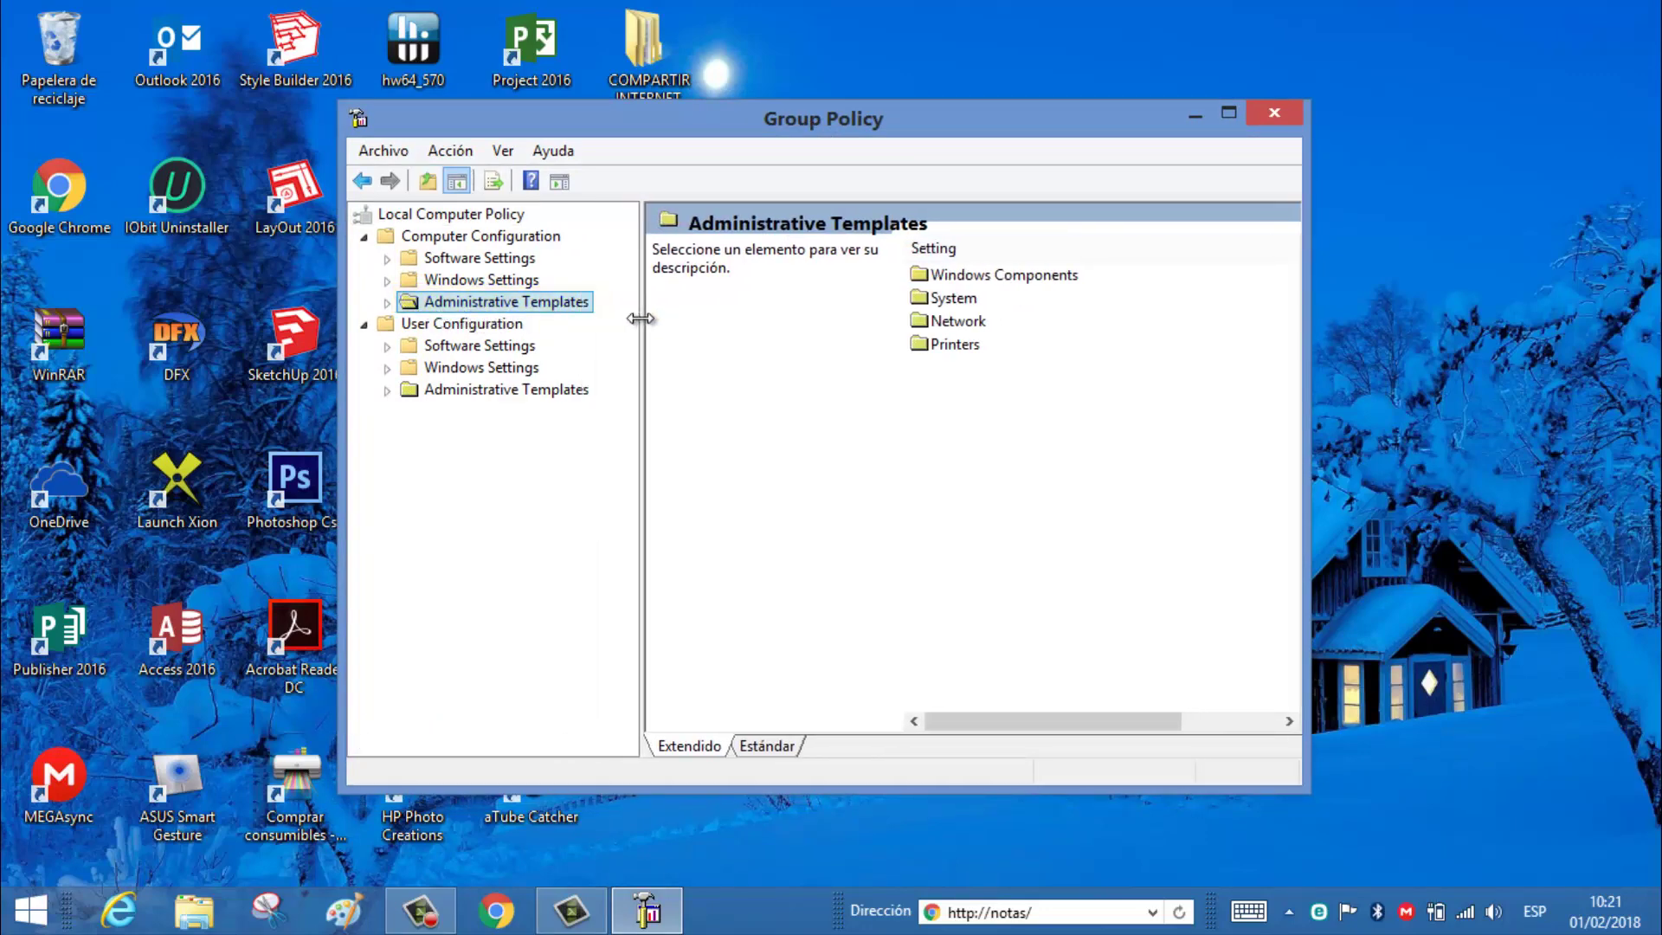
left_click(957, 321)
double_click(959, 325)
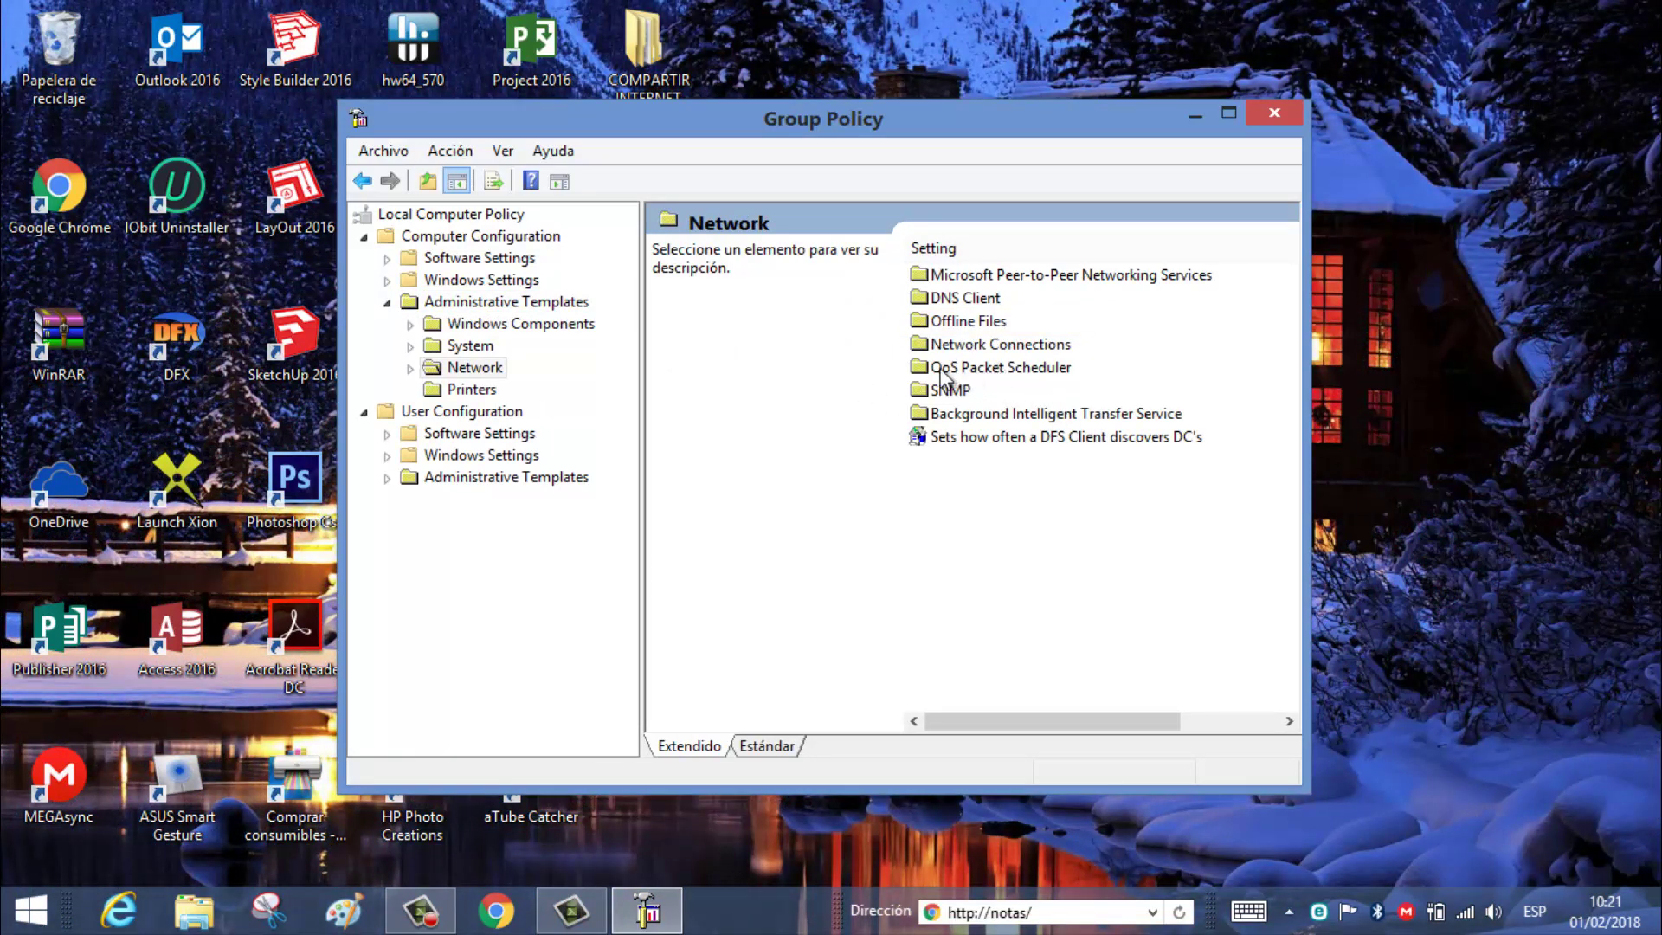
double_click(1008, 372)
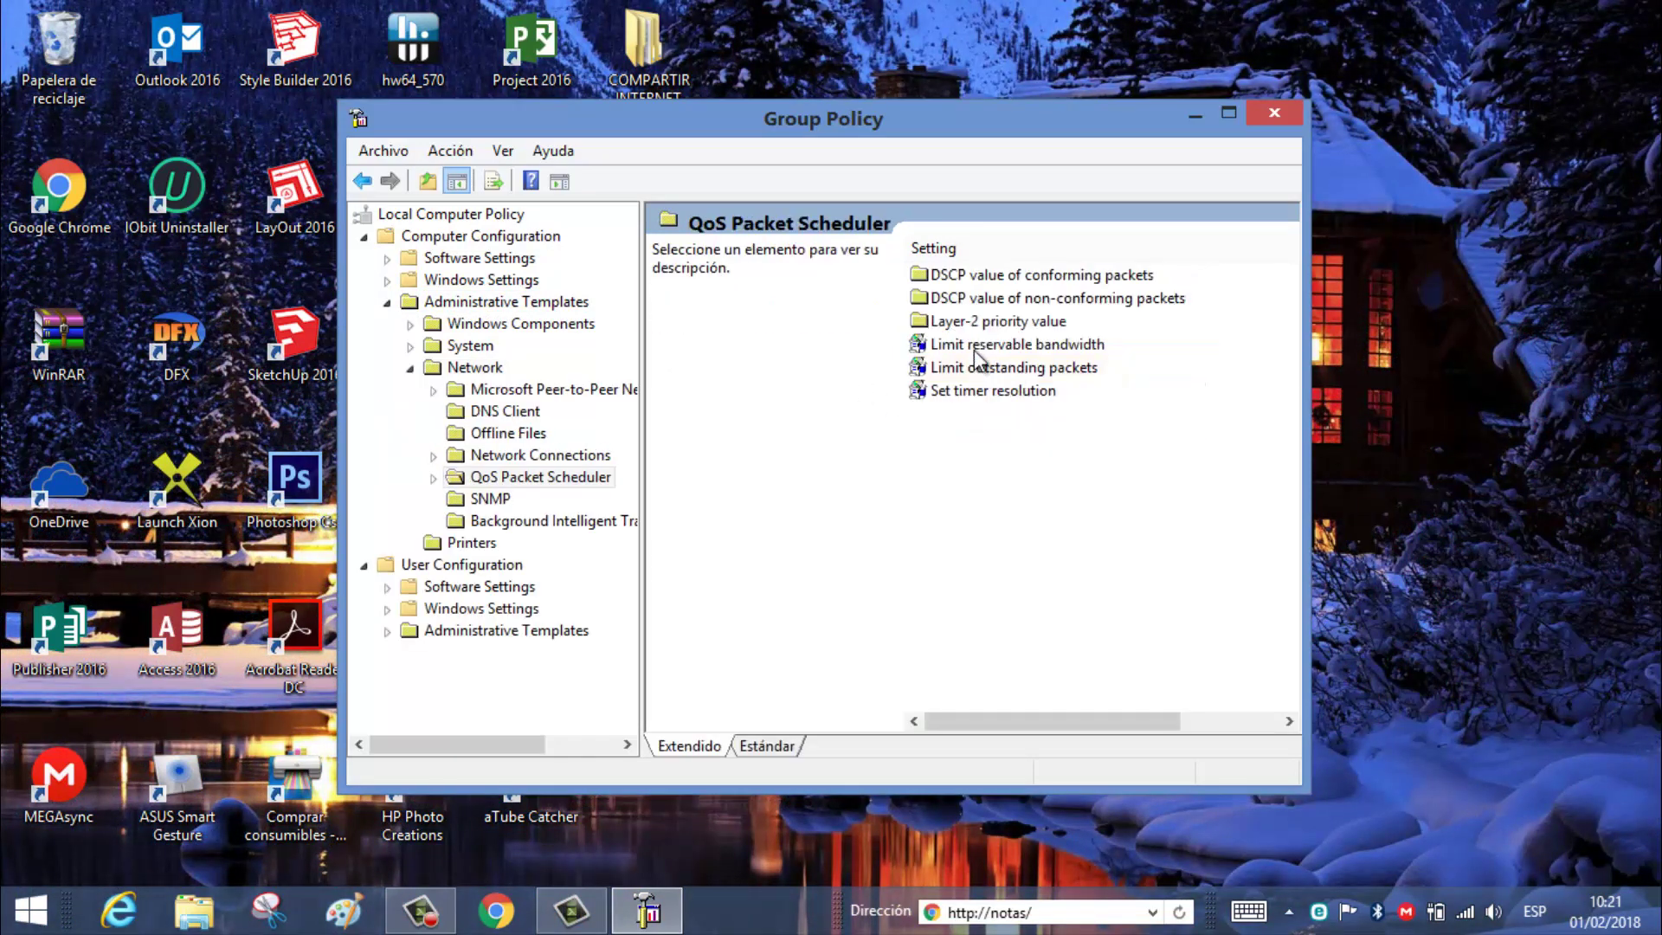
Enable the Limit reservable bandwidth policy with a bandwidth limit of 0 %, and apply and accept it.
double_click(1040, 345)
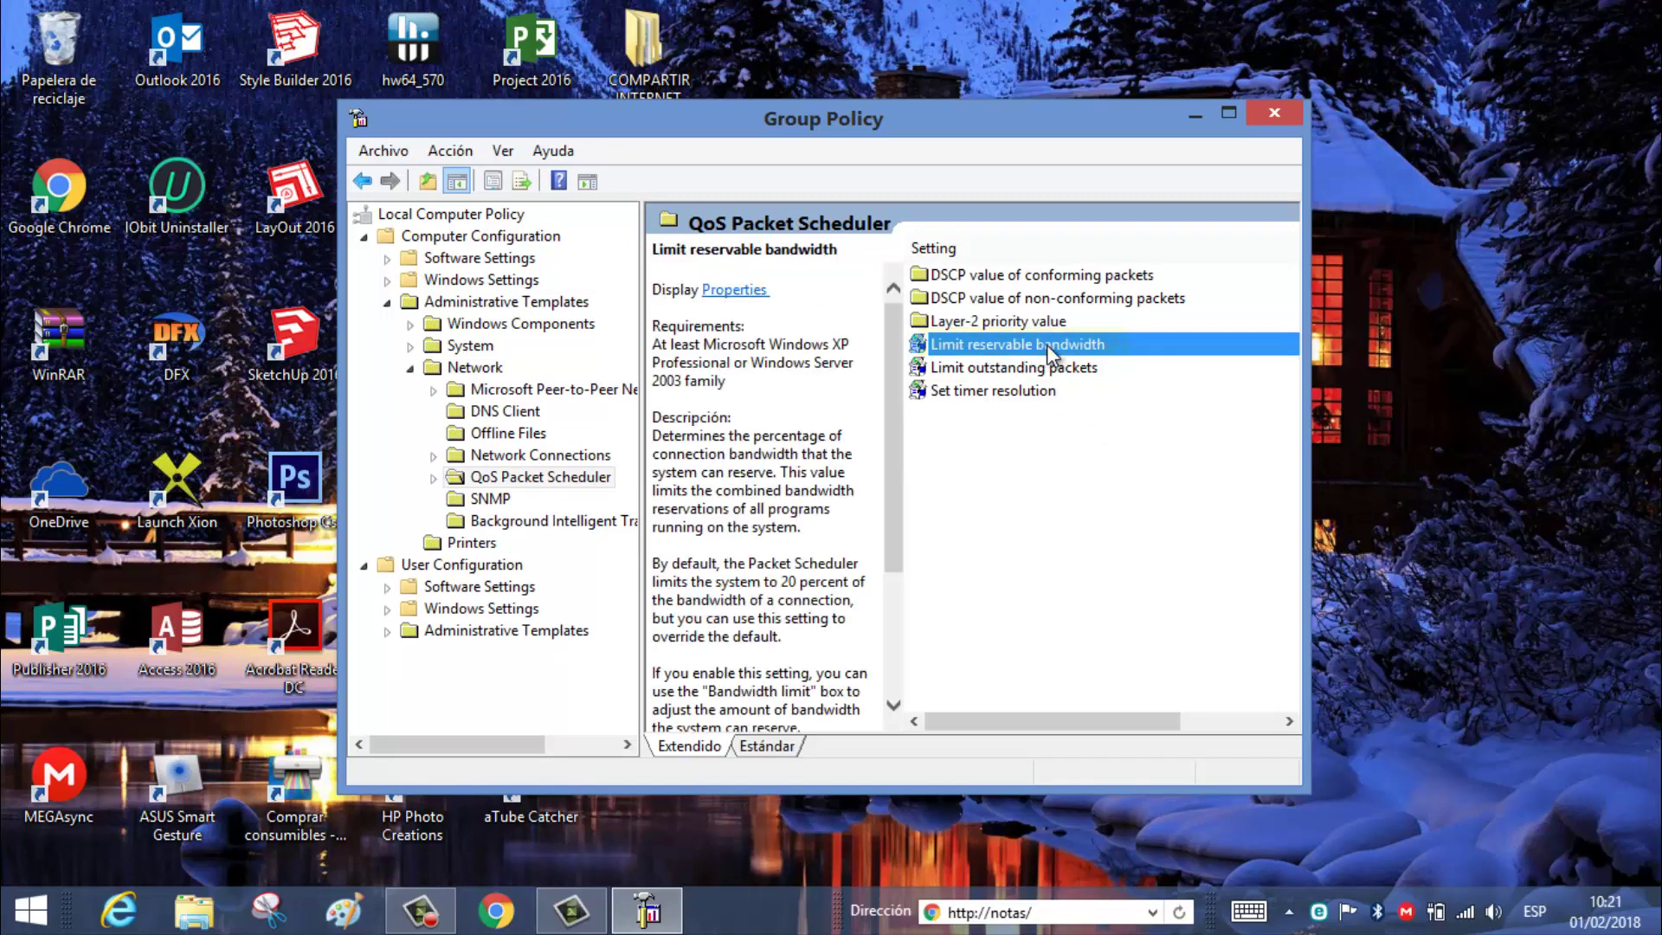
left_click(622, 317)
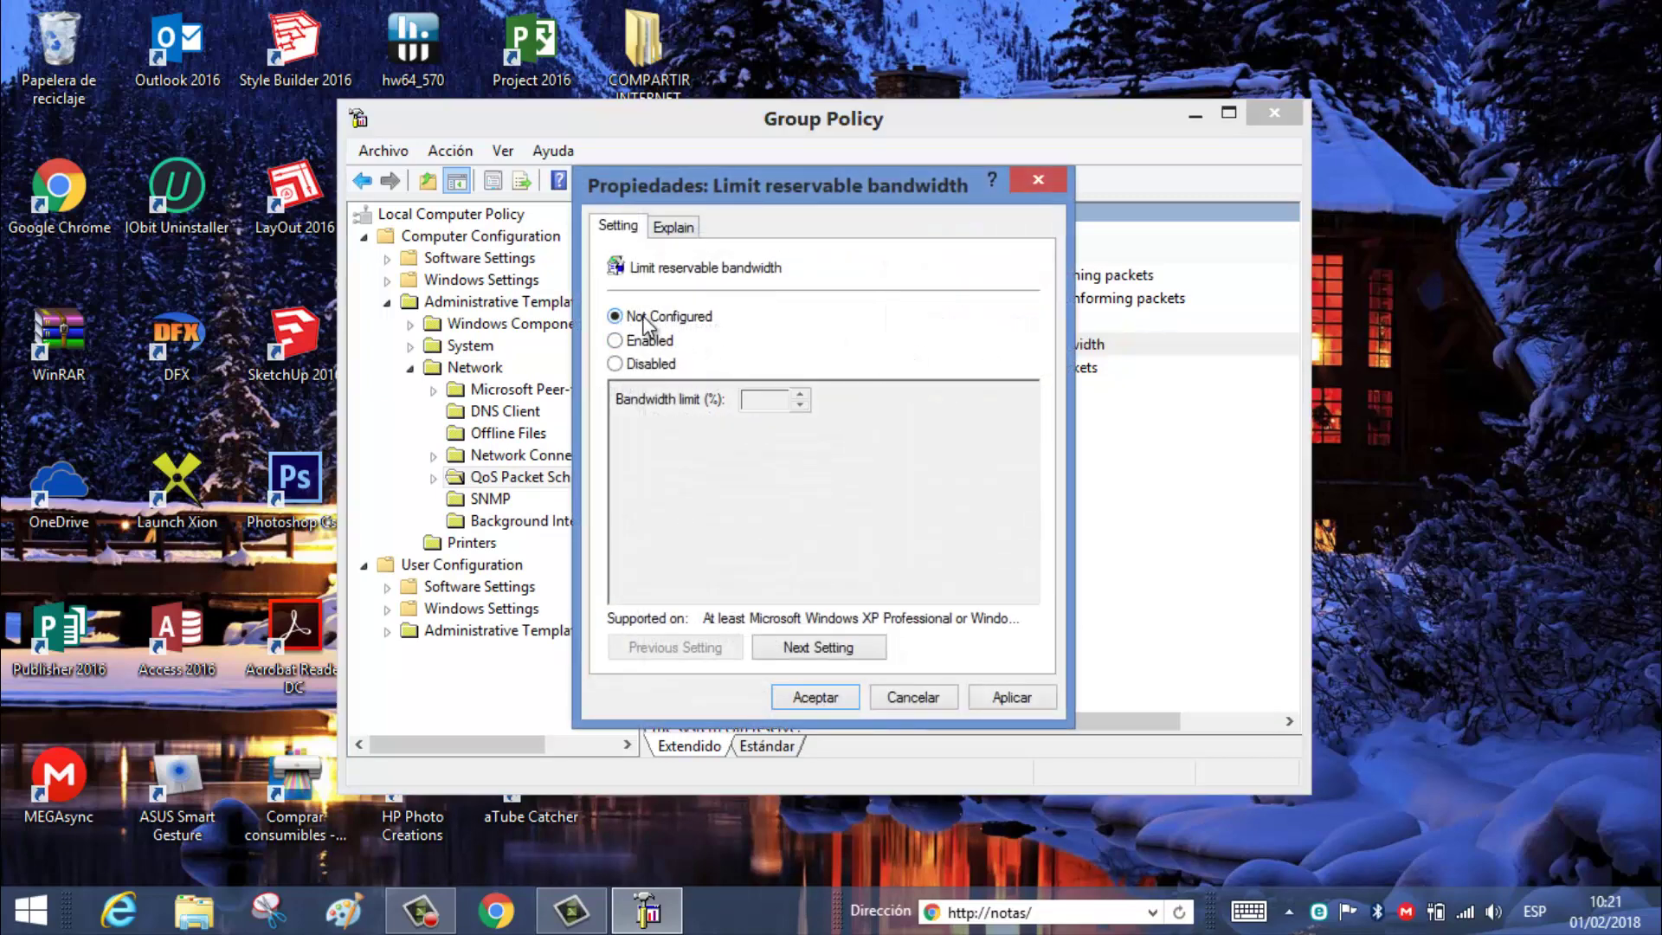
left_click(620, 344)
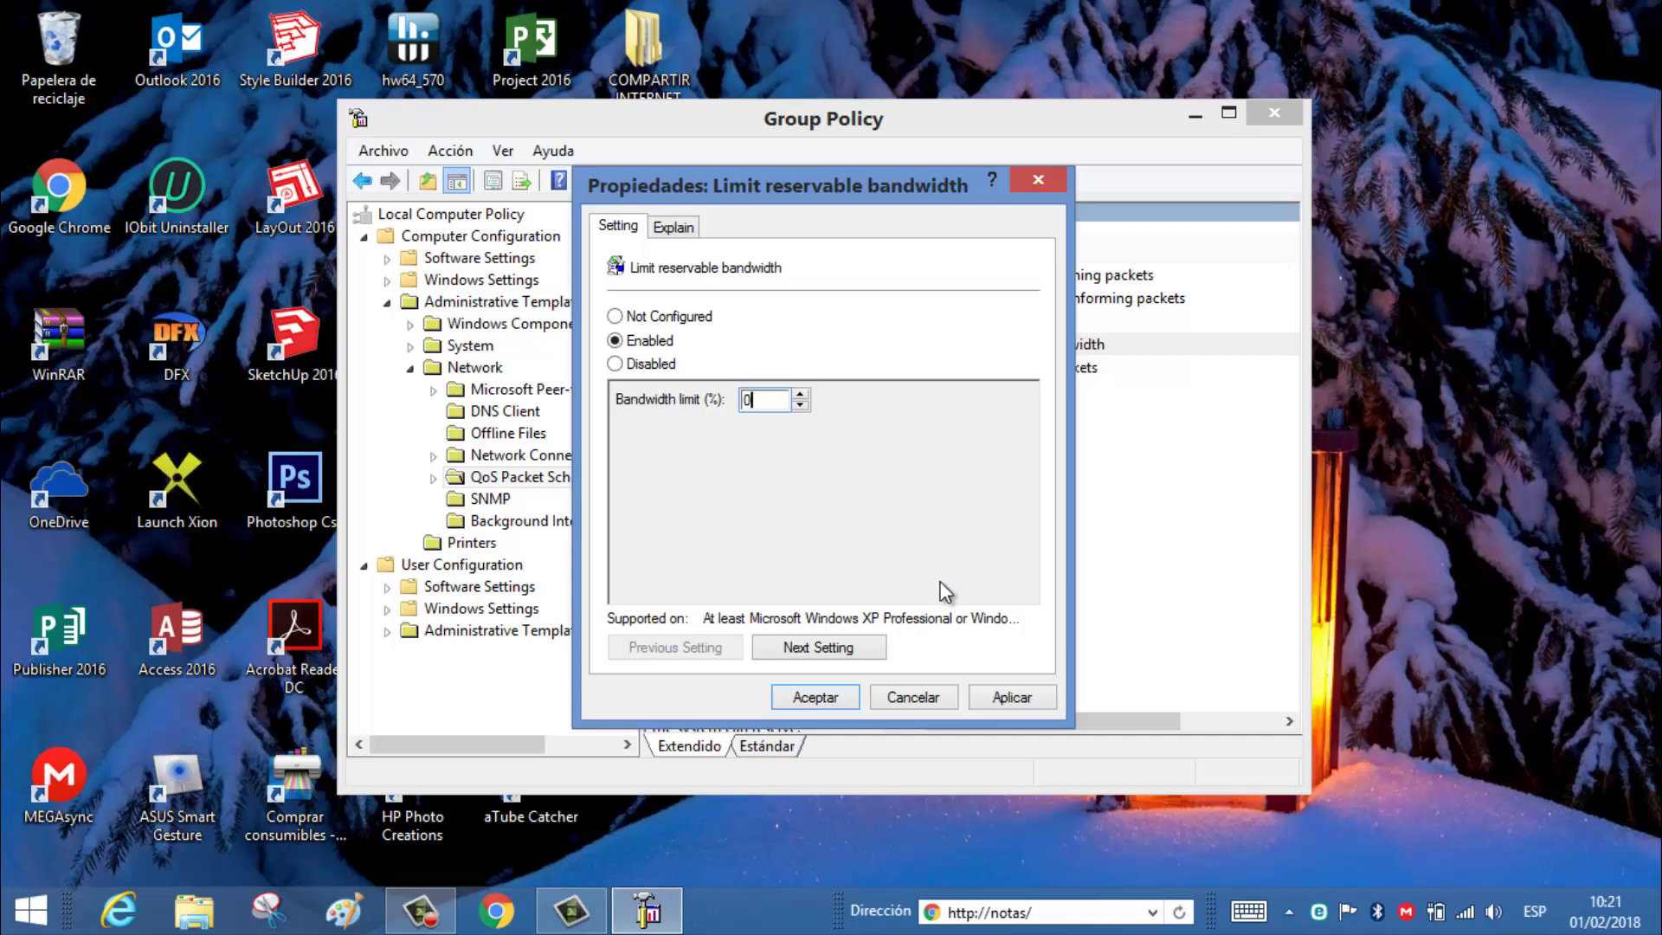
left_click(1010, 694)
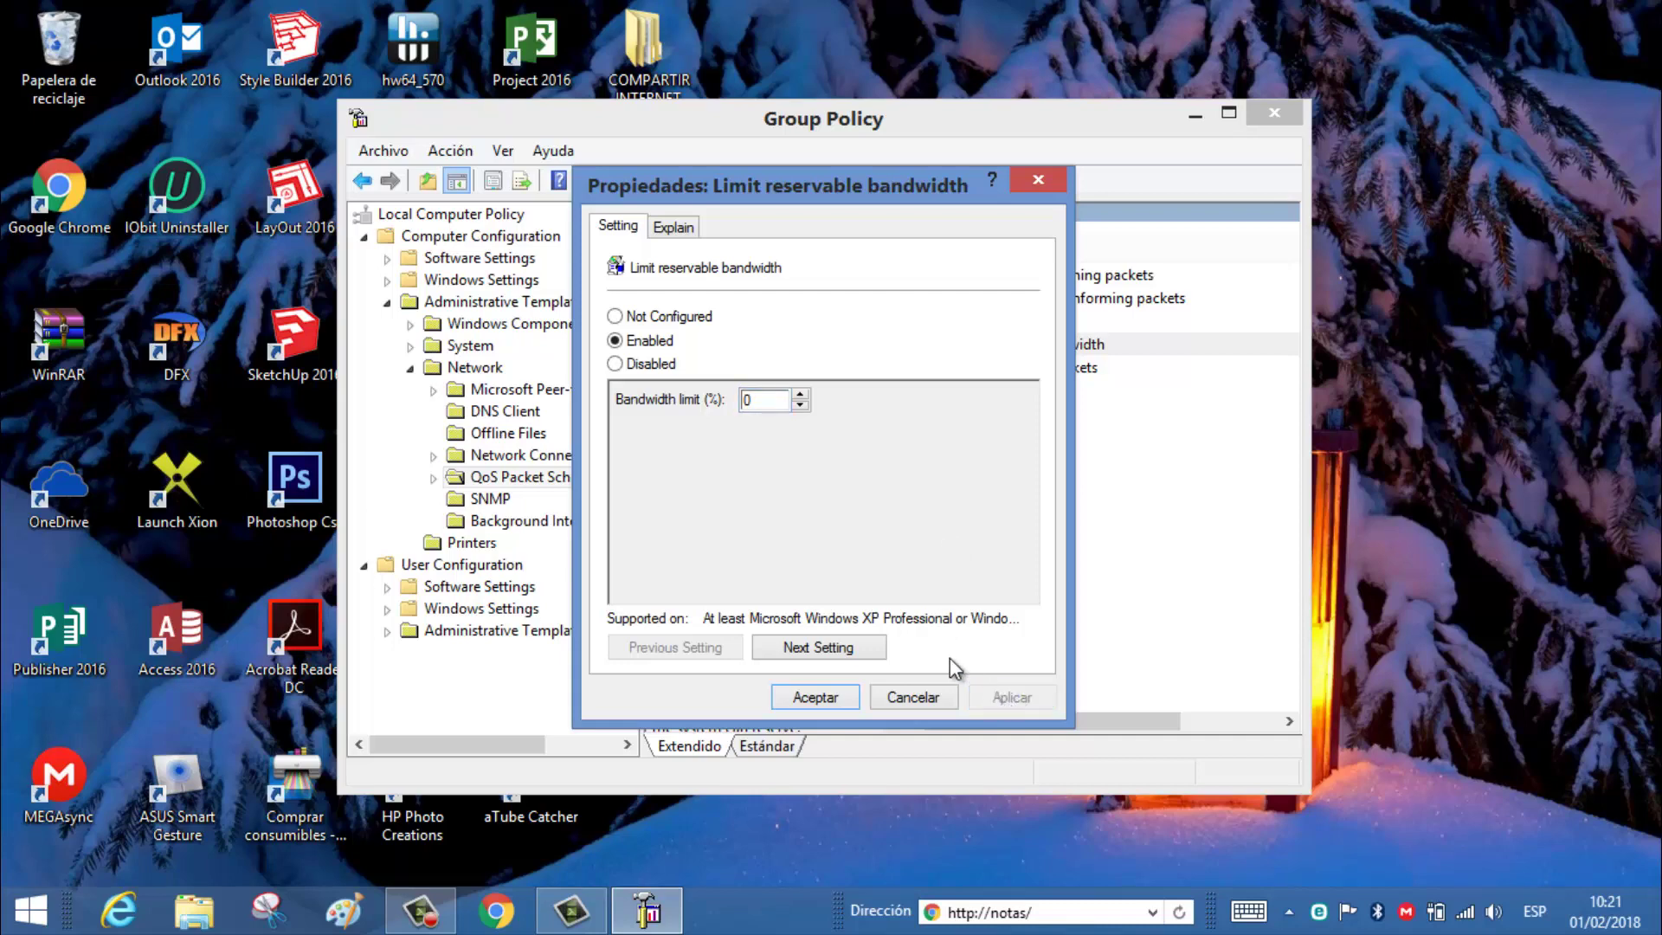
left_click(818, 696)
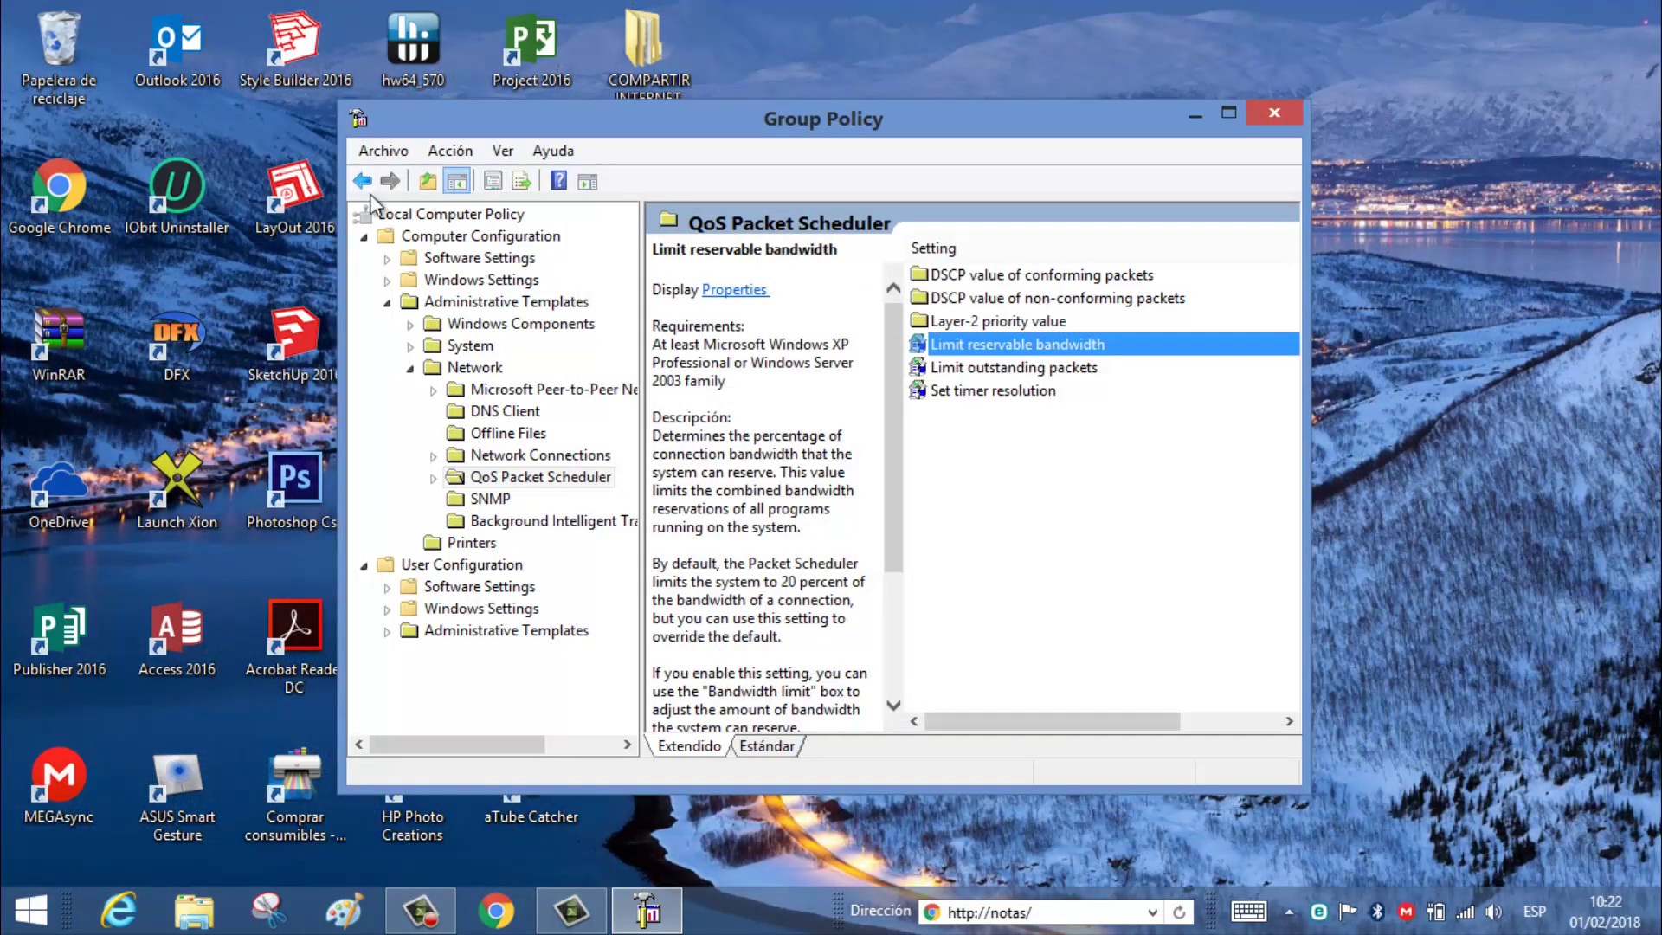
Exit the Group Policy console and refresh the desktop.
left_click(384, 150)
left_click(413, 223)
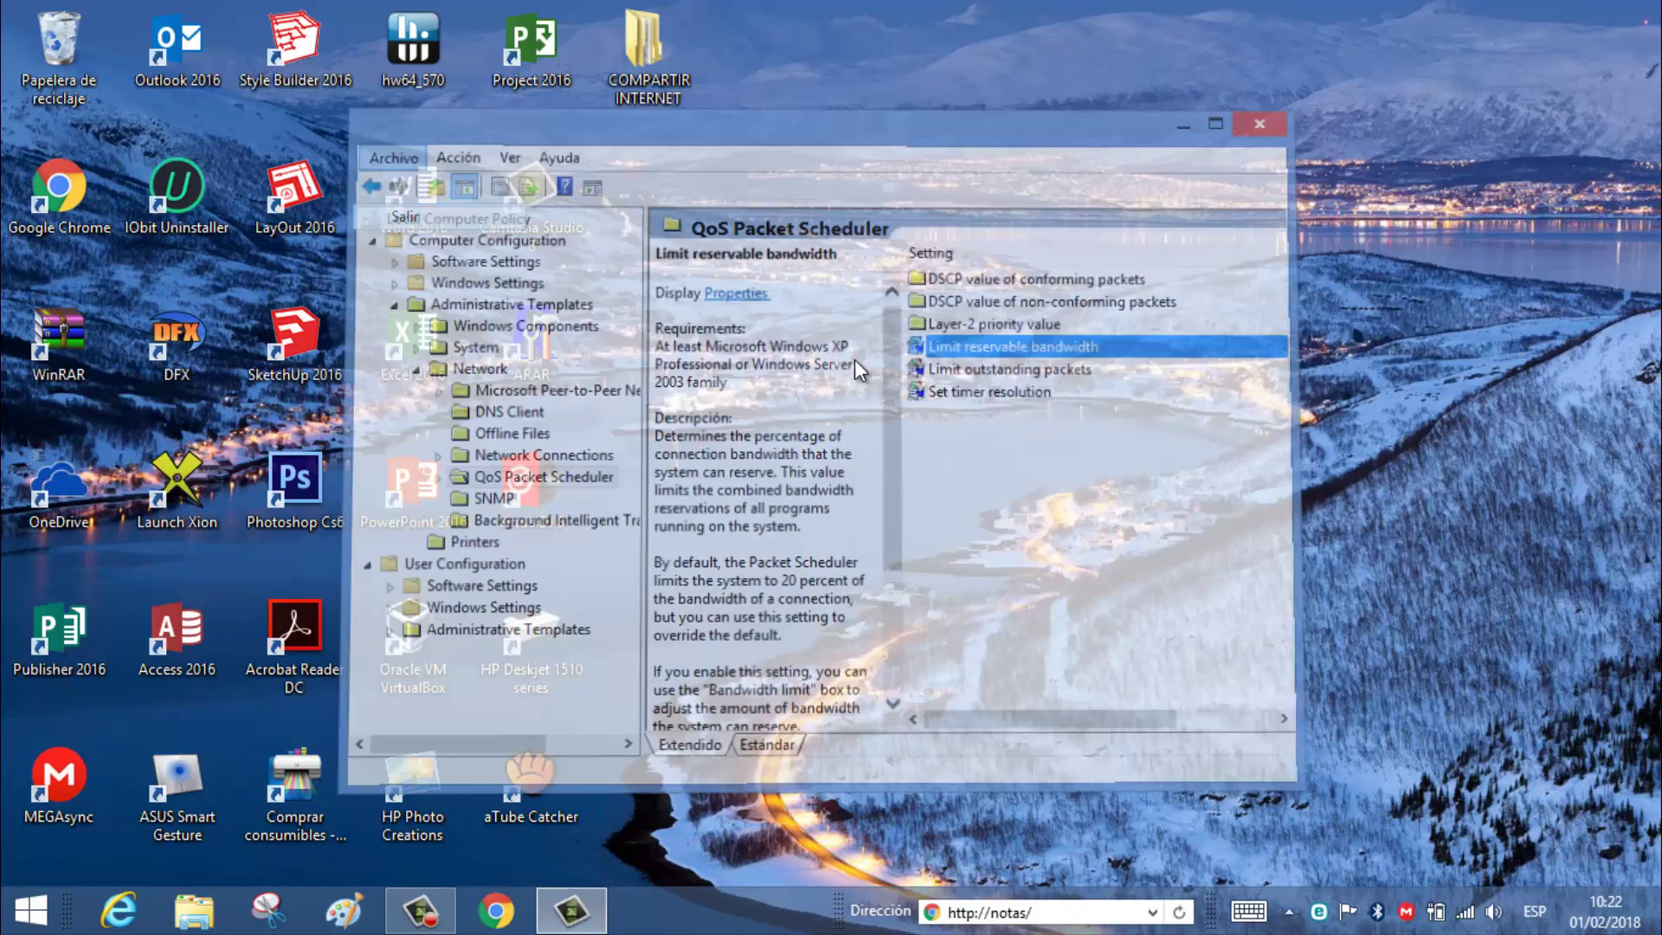
right_click(746, 267)
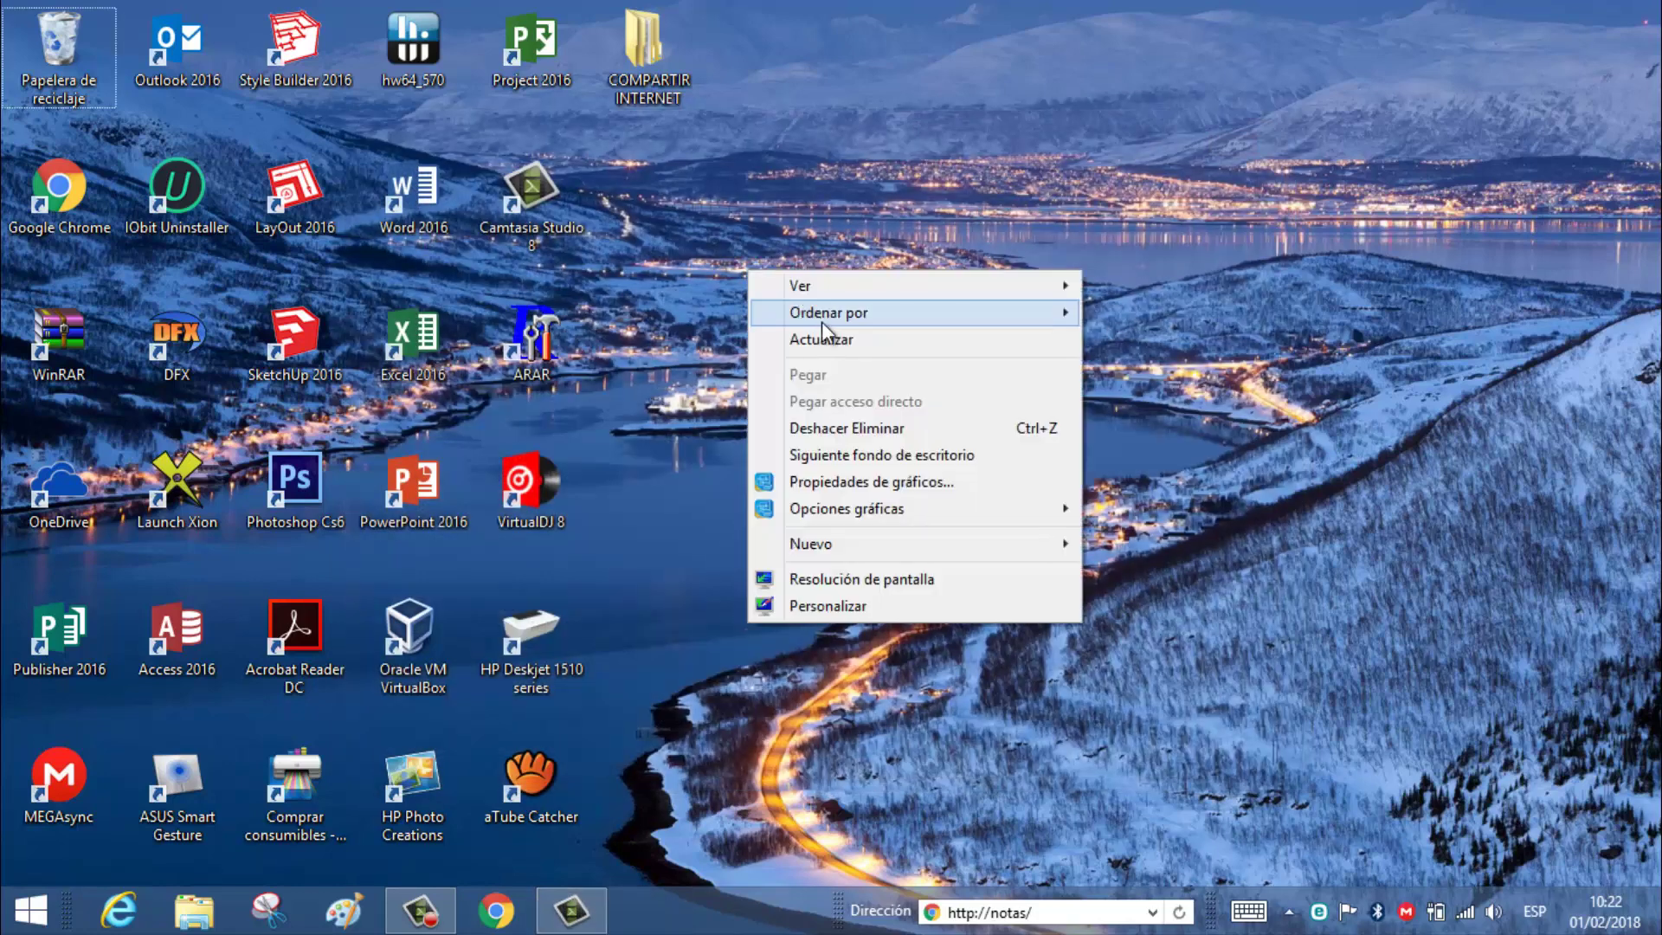
left_click(827, 341)
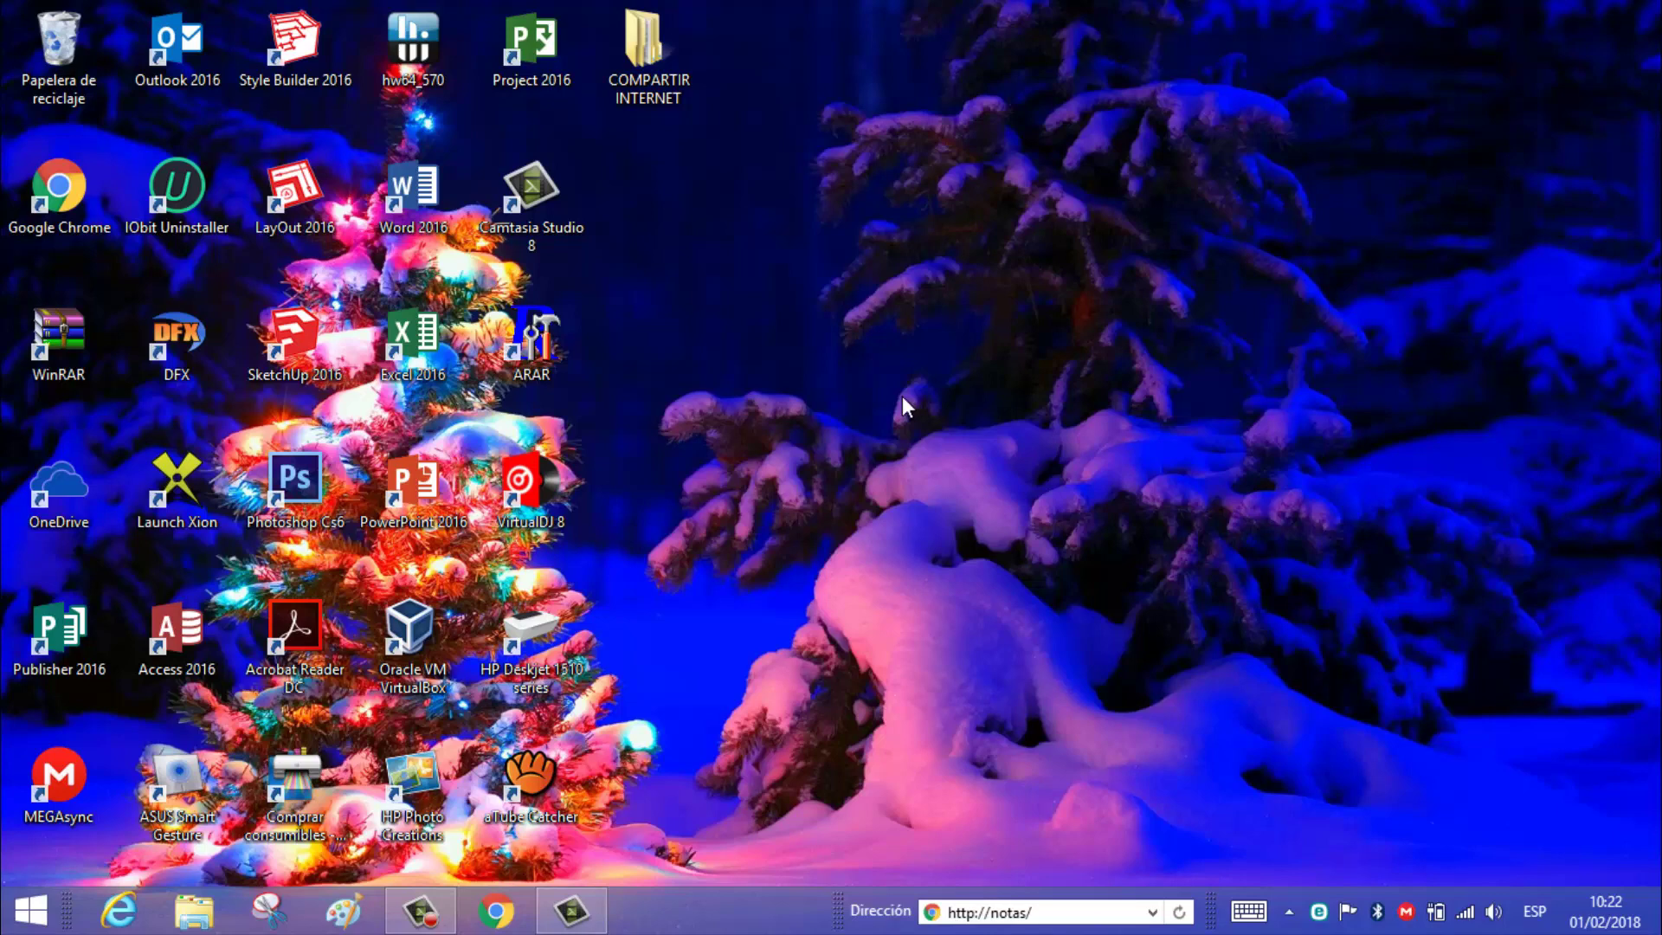
Launch the Group Policy Editor by running gpedit.msc from the Windows Run dialog.
key("super+r")
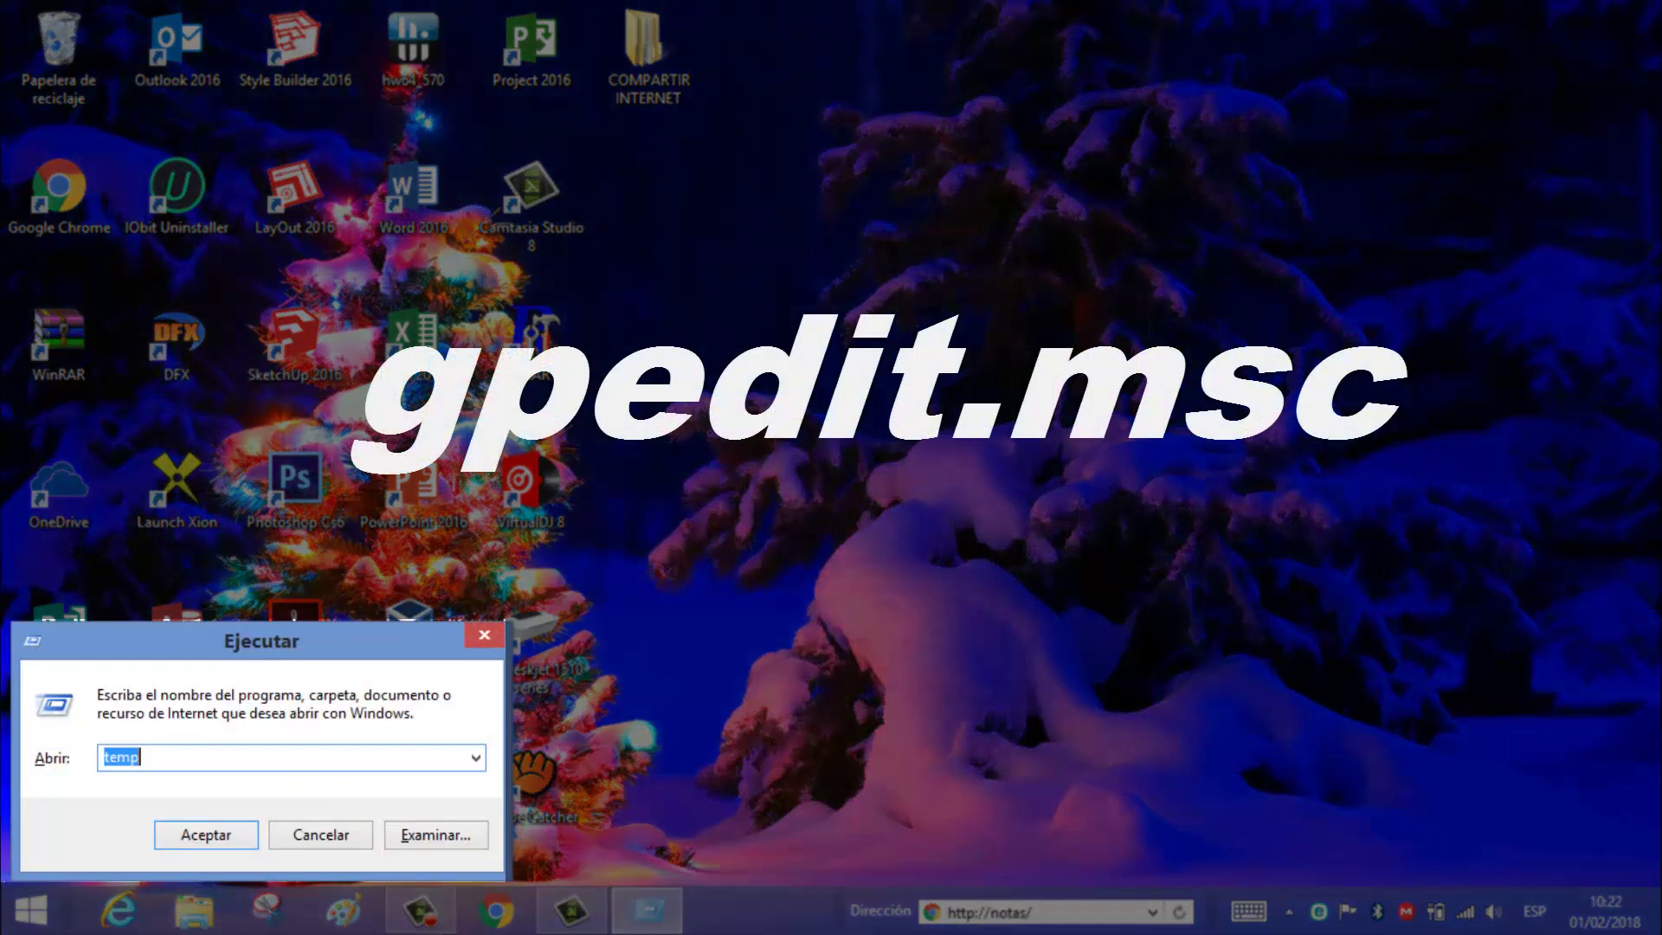
type("g")
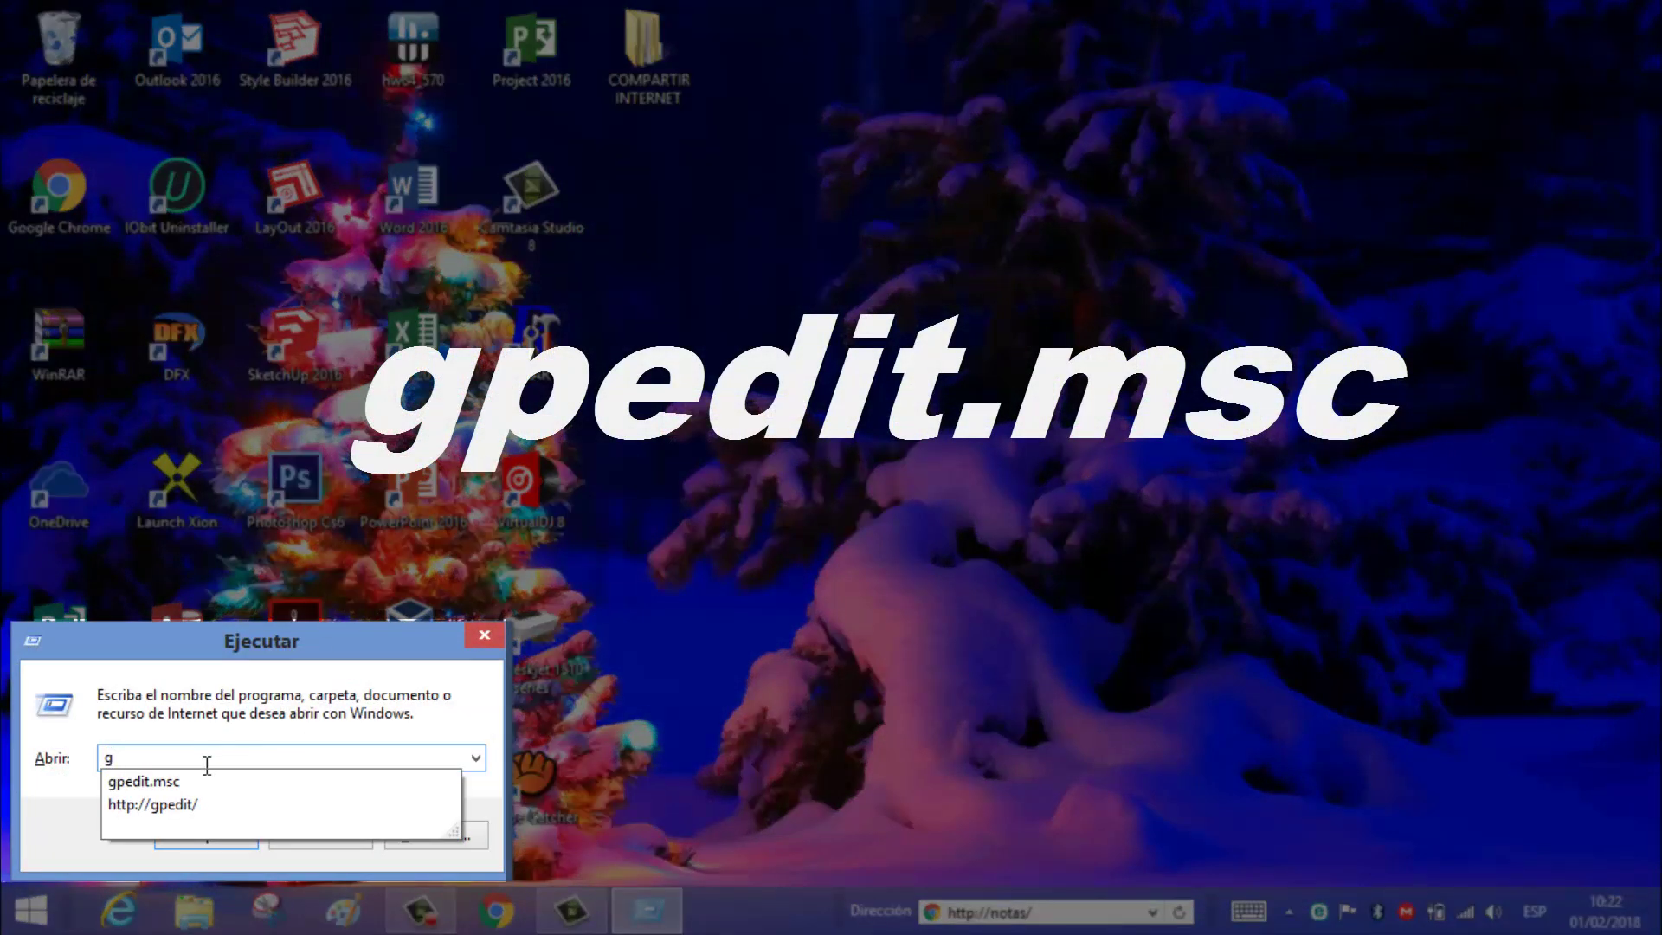
left_click(184, 780)
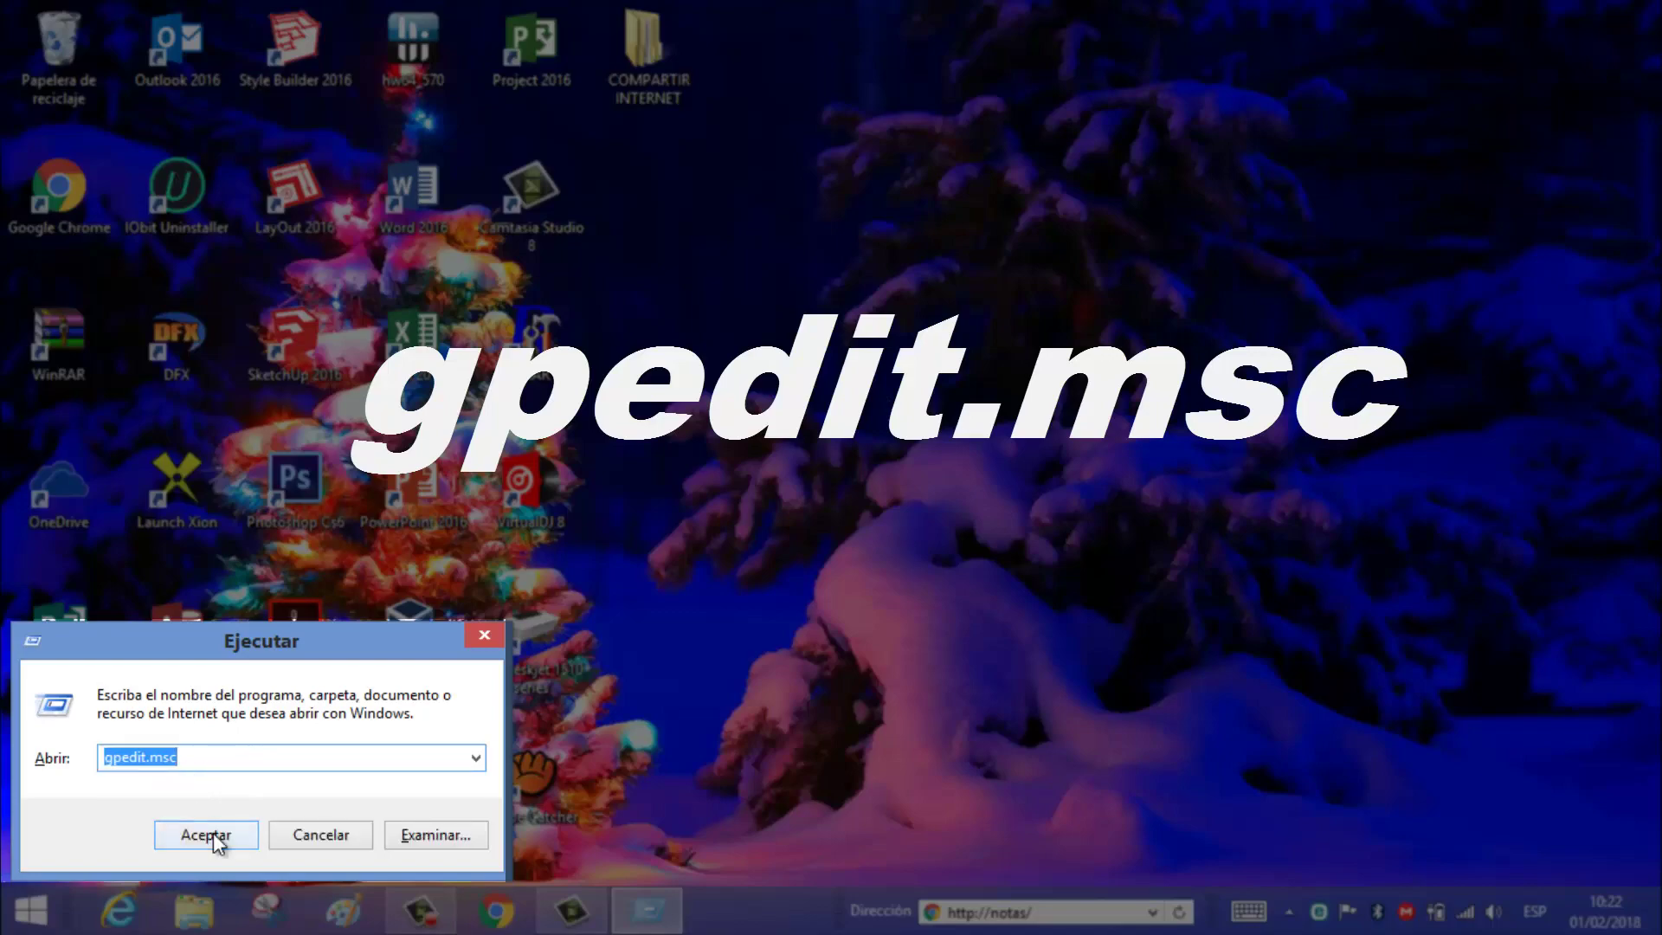
key("Return")
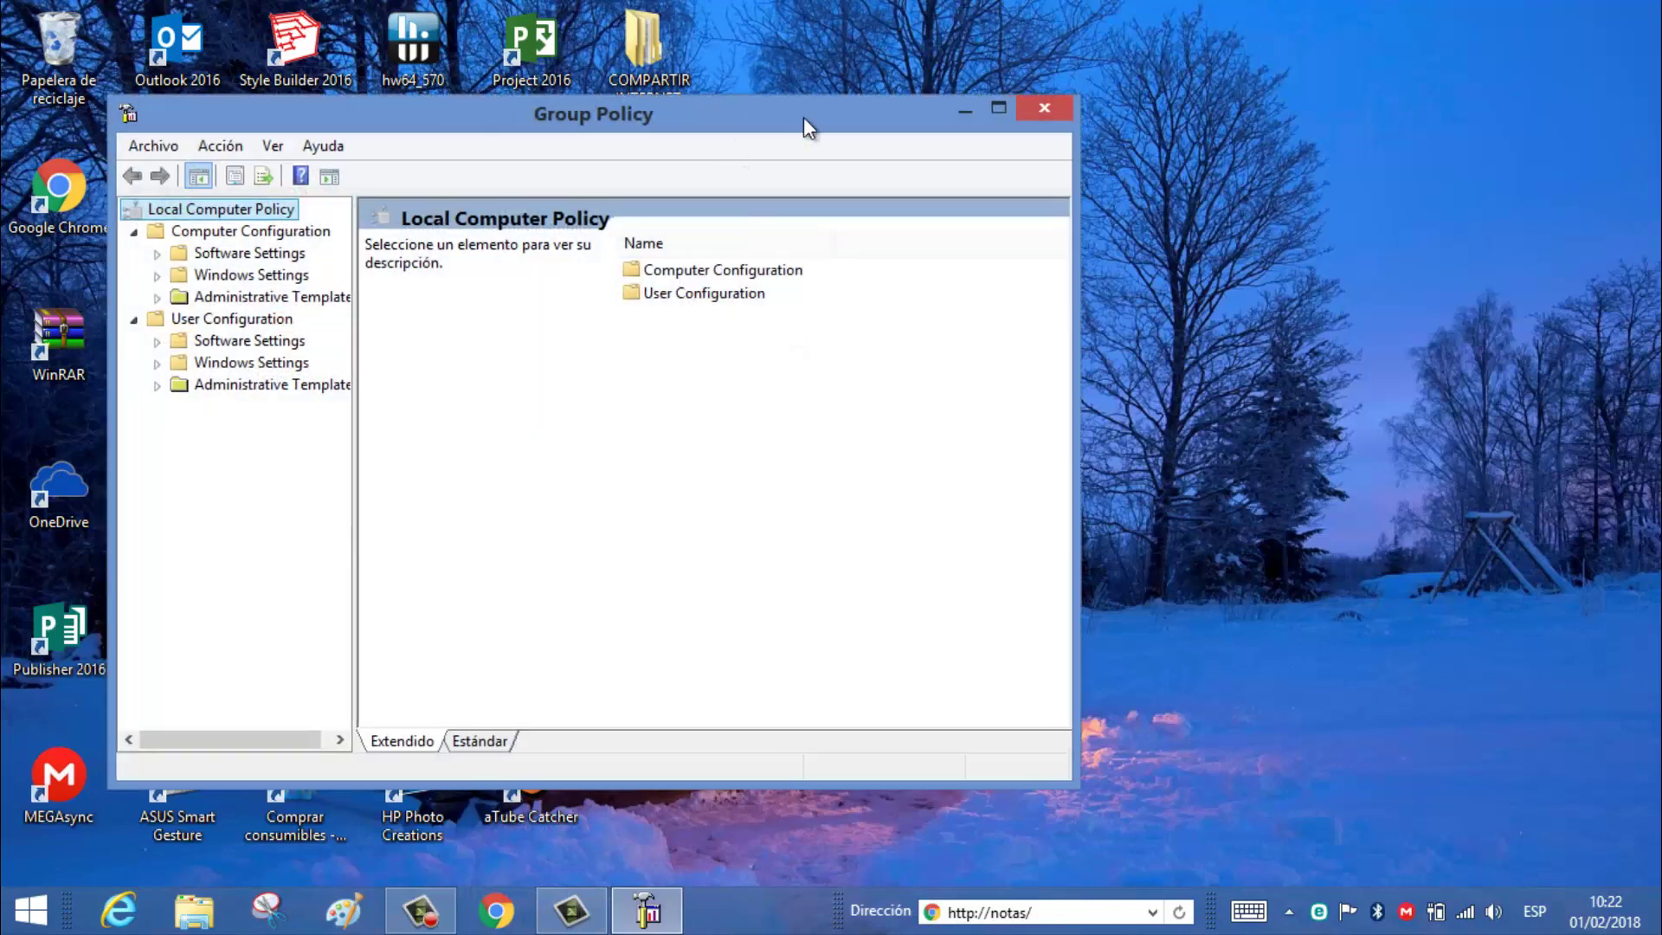
Close the reopened Group Policy window and refresh the desktop again.
left_click_drag(809, 122, 1230, 111)
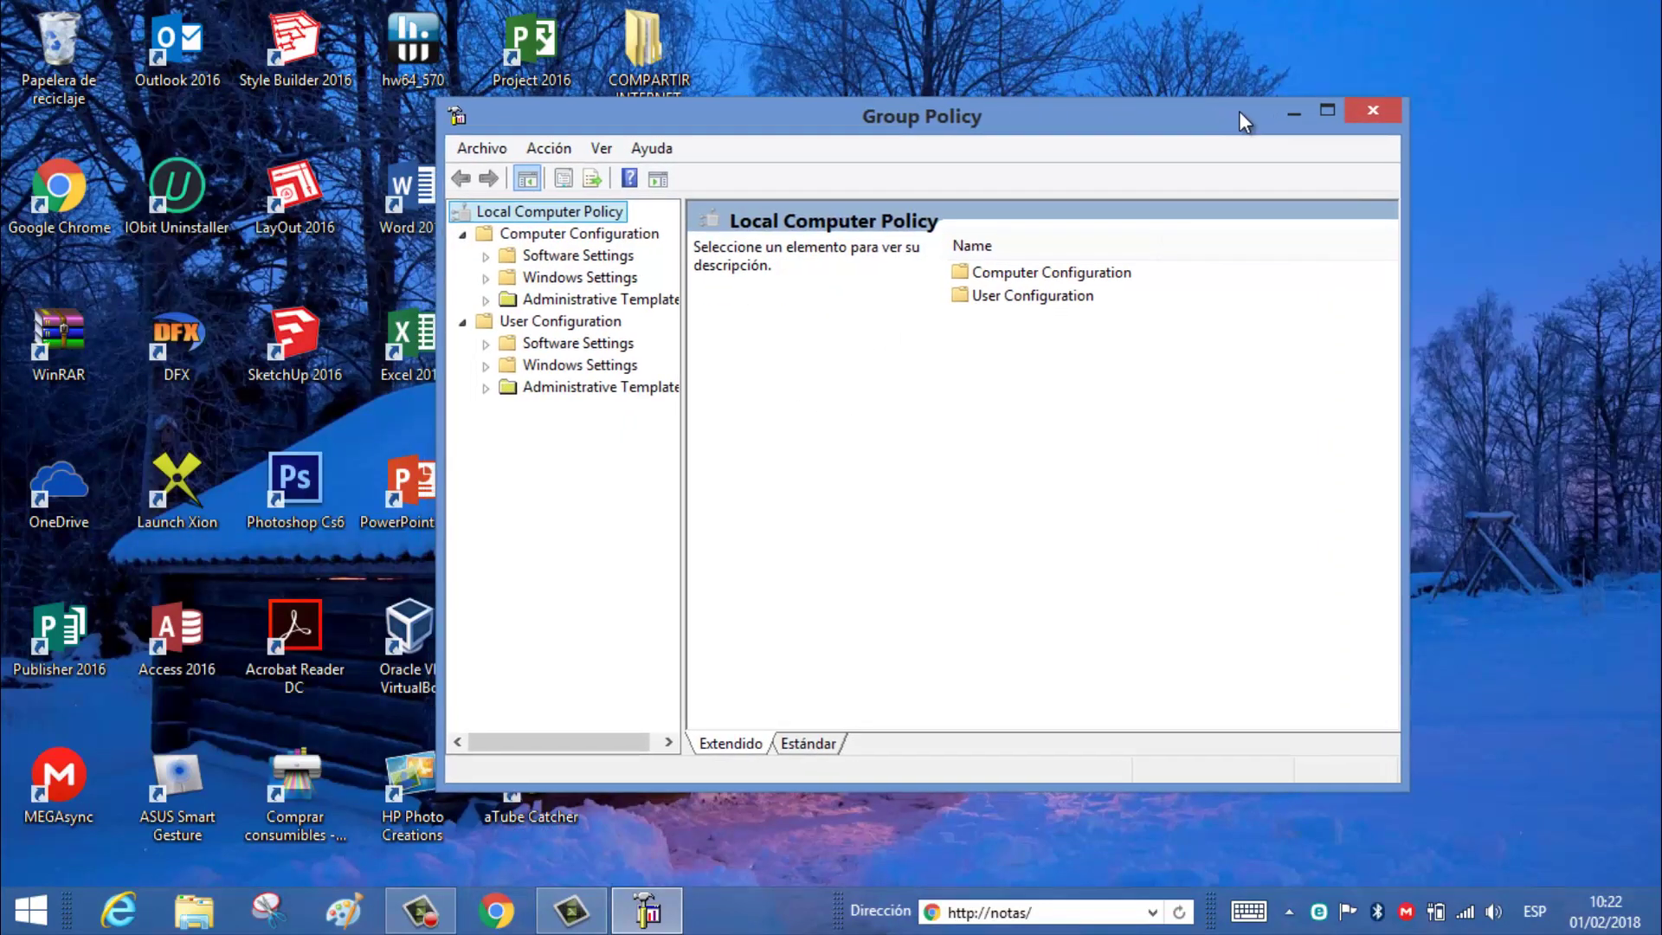
left_click(1370, 113)
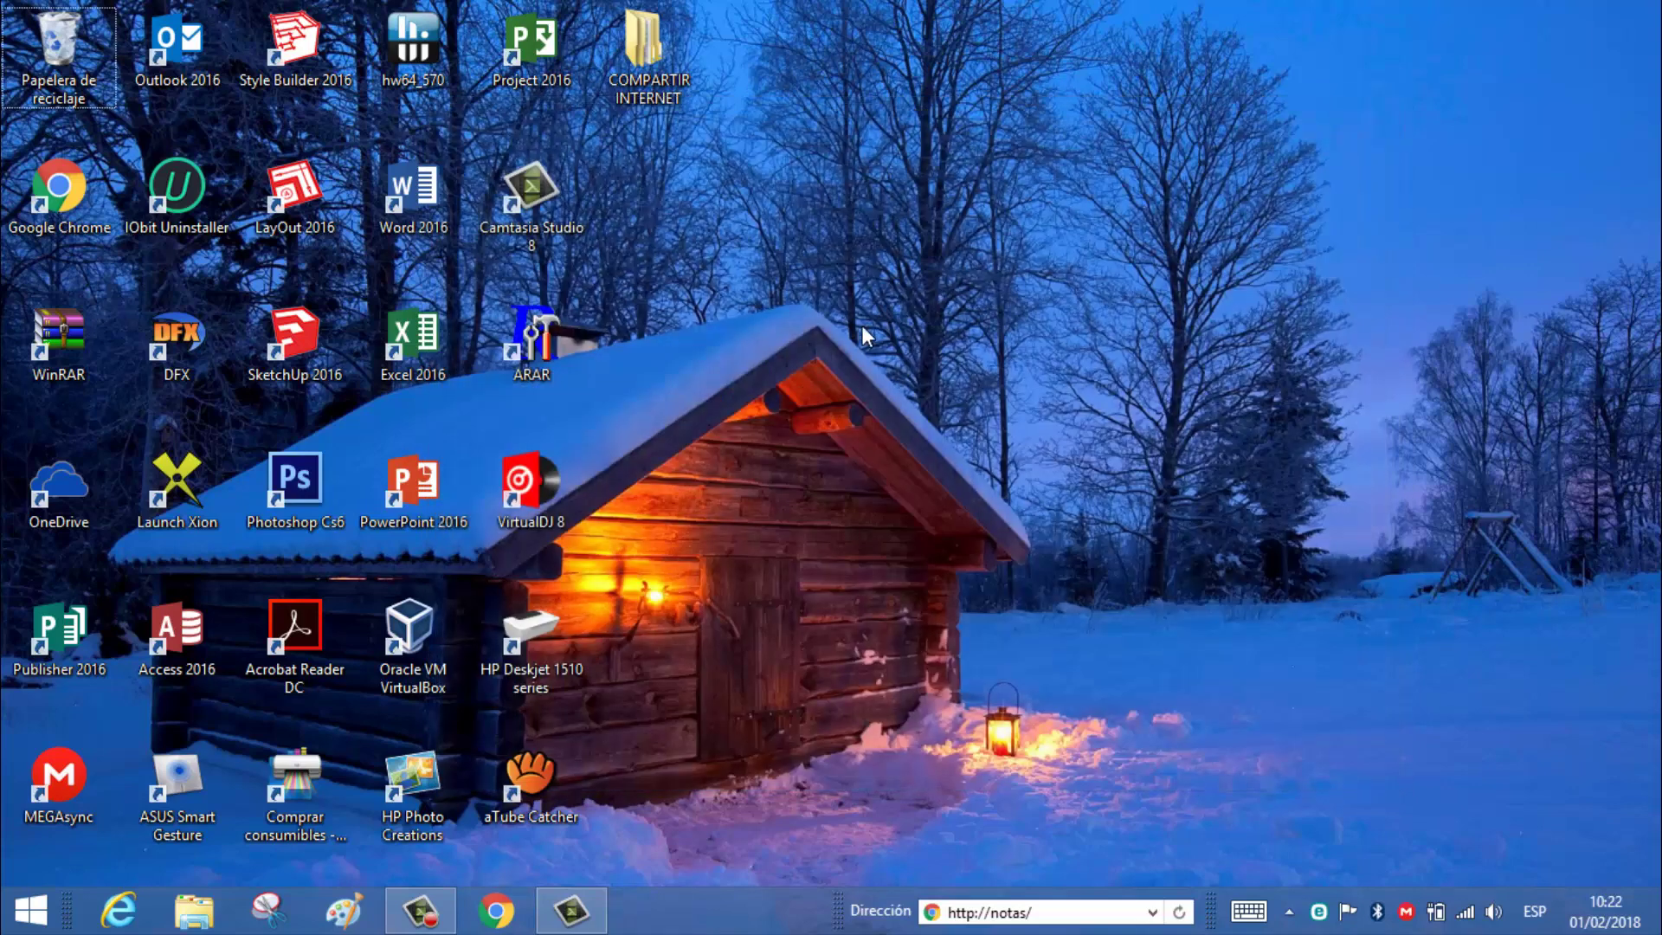
right_click(860, 325)
left_click(964, 389)
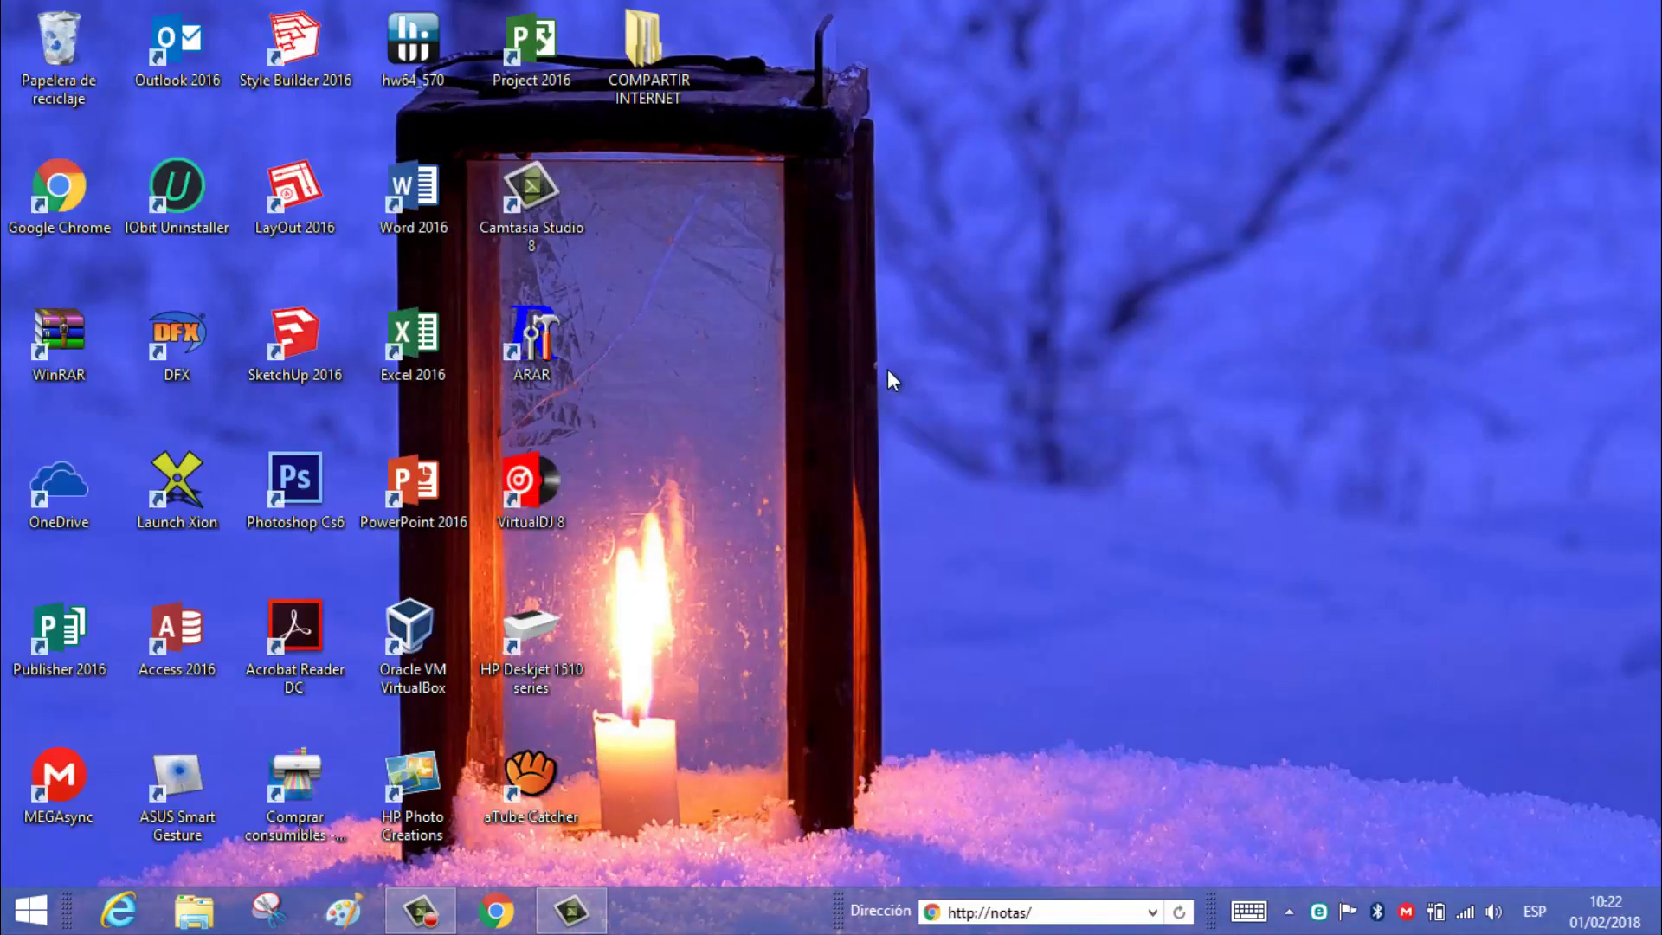